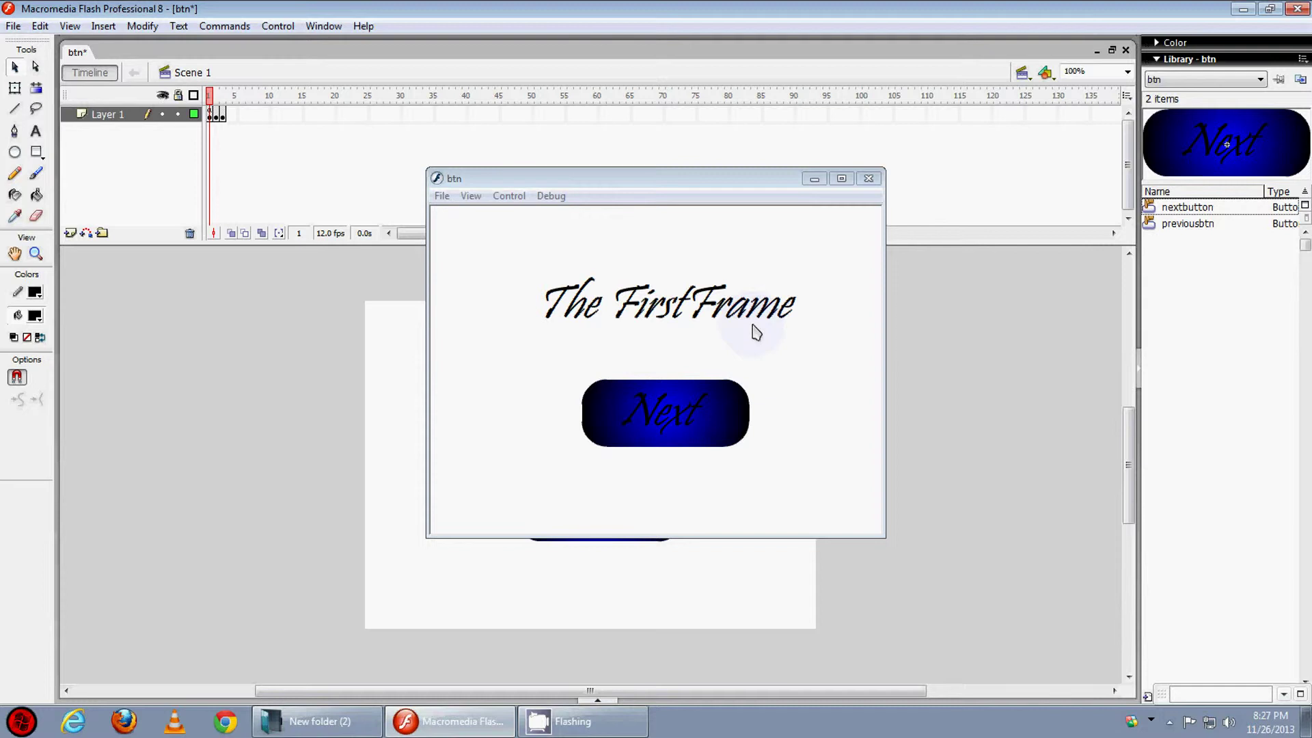
Step: Cycle the test movie forward twice with Next and back twice with Previous, then close it
{"action": "left_click", "coordinate": [670, 418]}
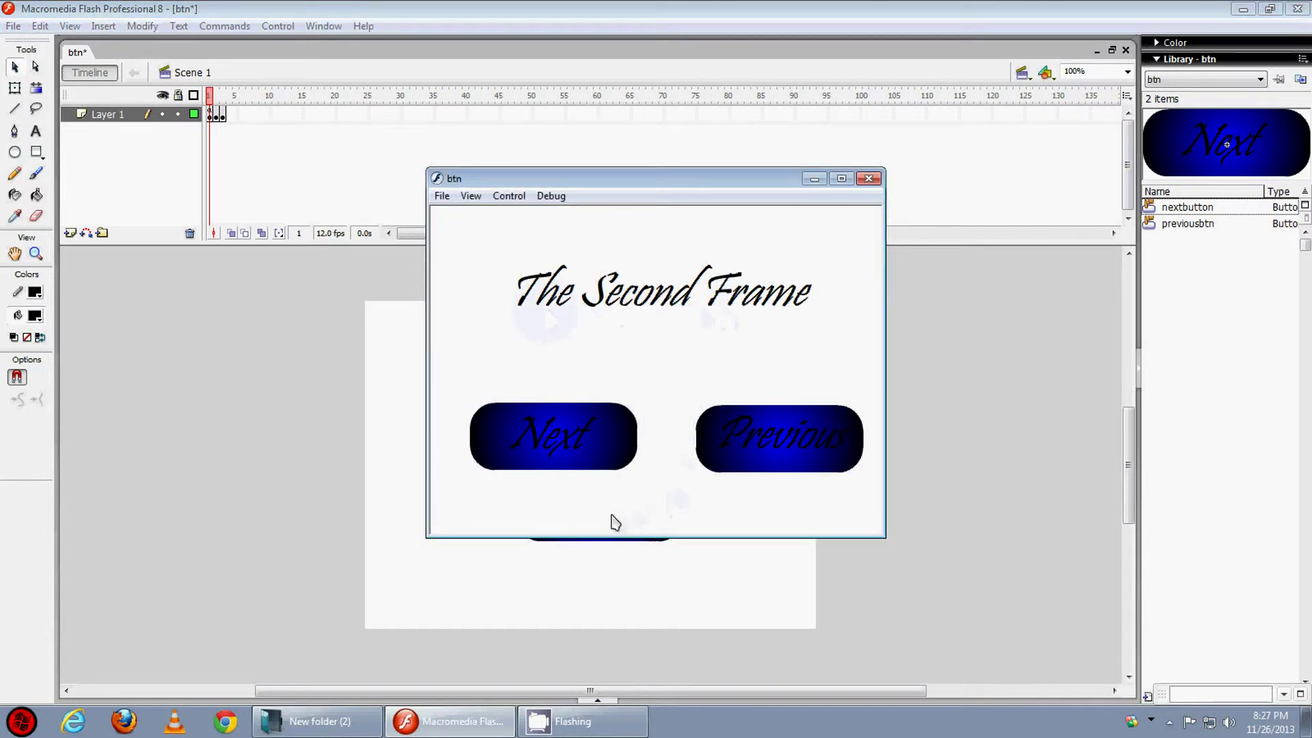
{"action": "left_click", "coordinate": [558, 447]}
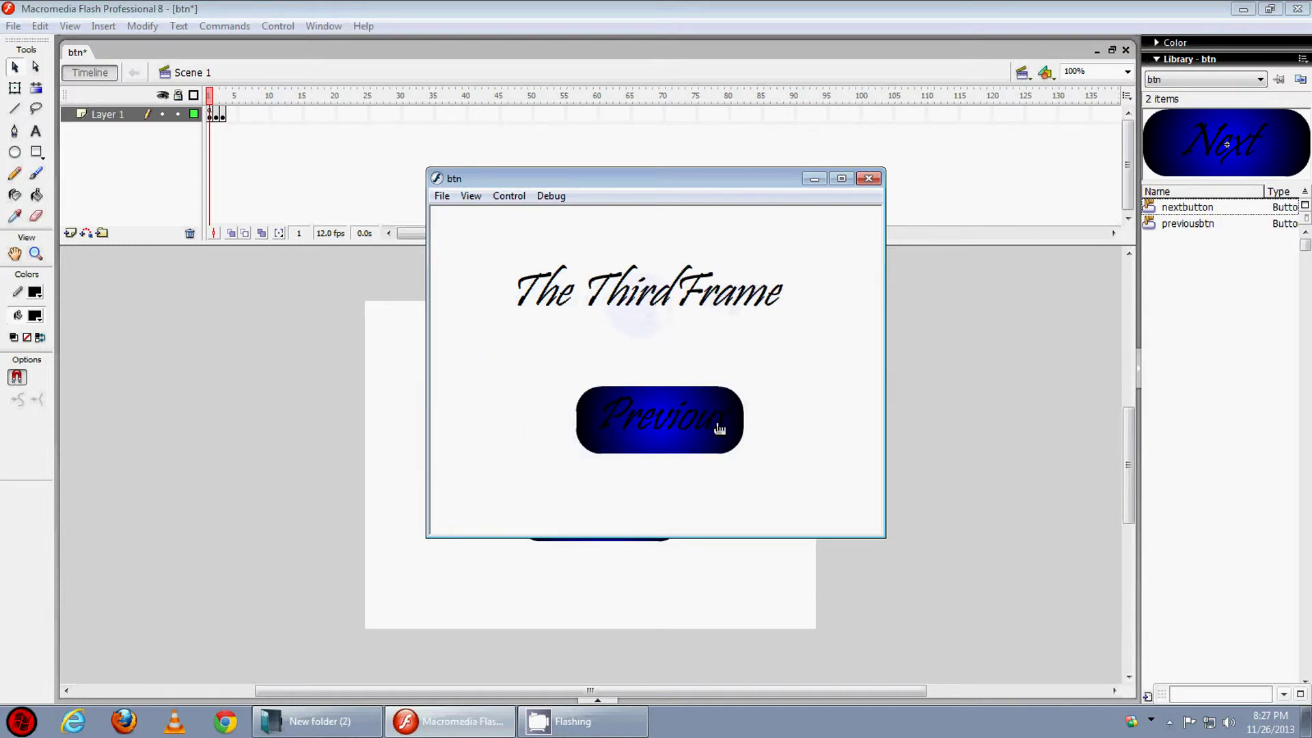
{"action": "left_click", "coordinate": [689, 428]}
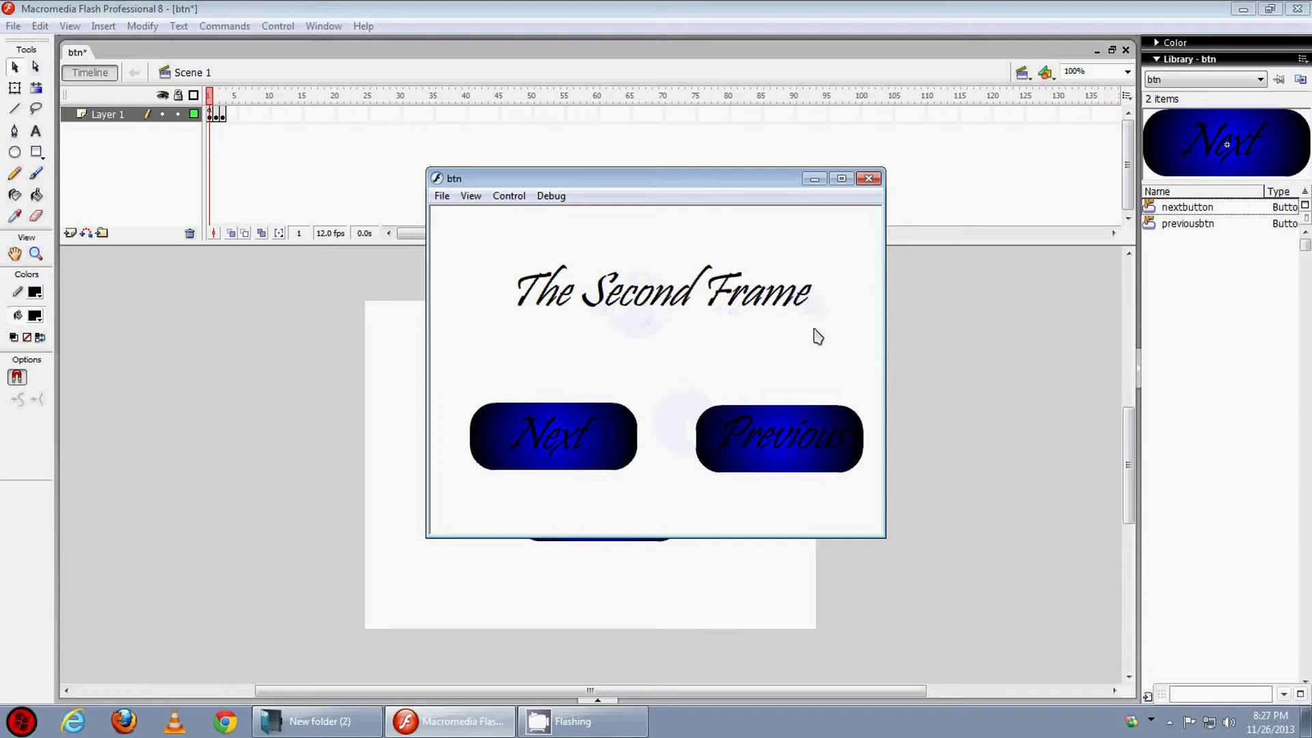
{"action": "left_click", "coordinate": [812, 443]}
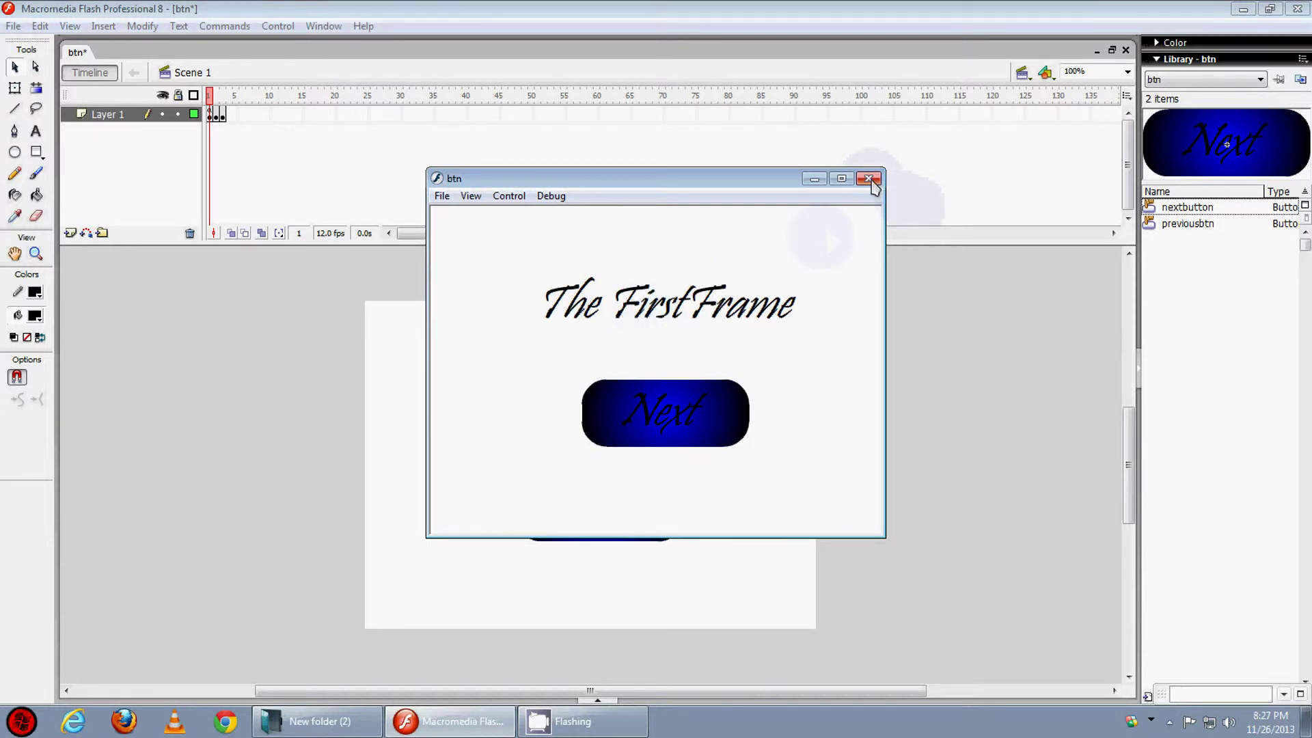
{"action": "left_click", "coordinate": [868, 179]}
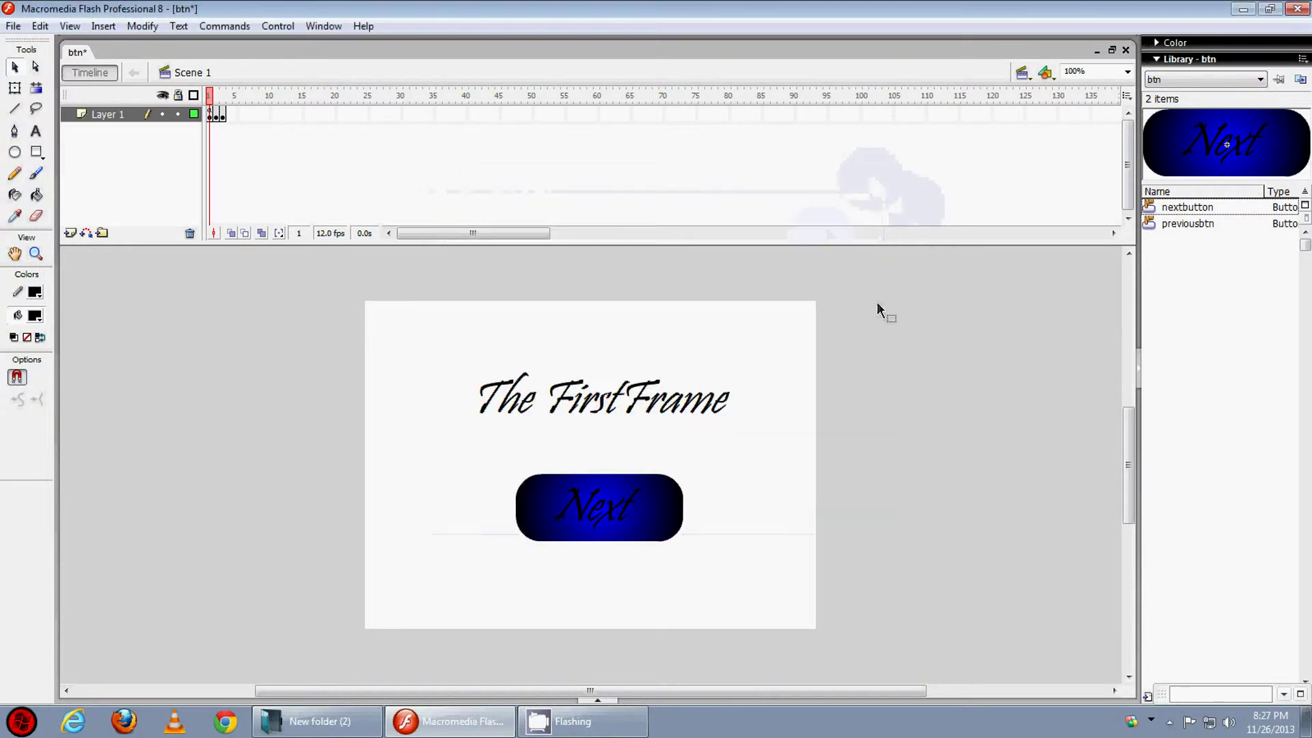
Step: Create a new blank Flash Document
{"action": "left_click", "coordinate": [13, 26]}
{"action": "left_click", "coordinate": [34, 42]}
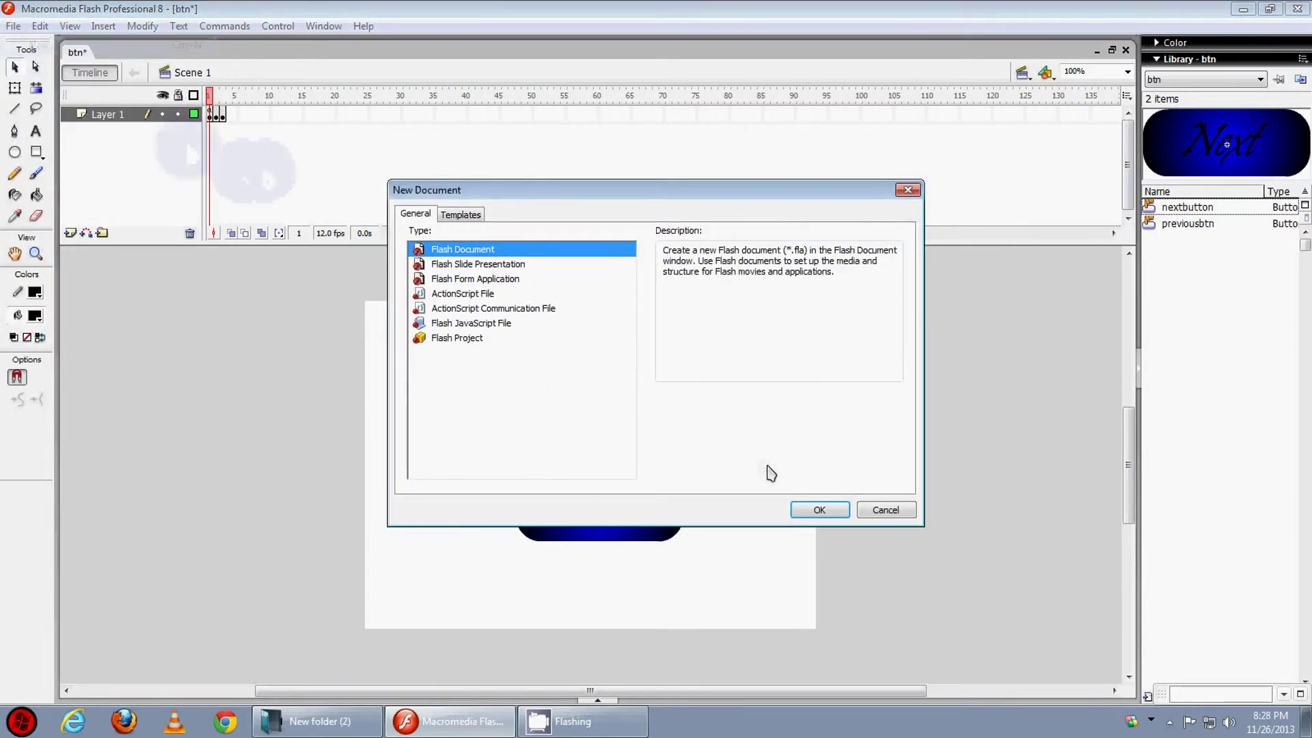
{"action": "left_click", "coordinate": [819, 509]}
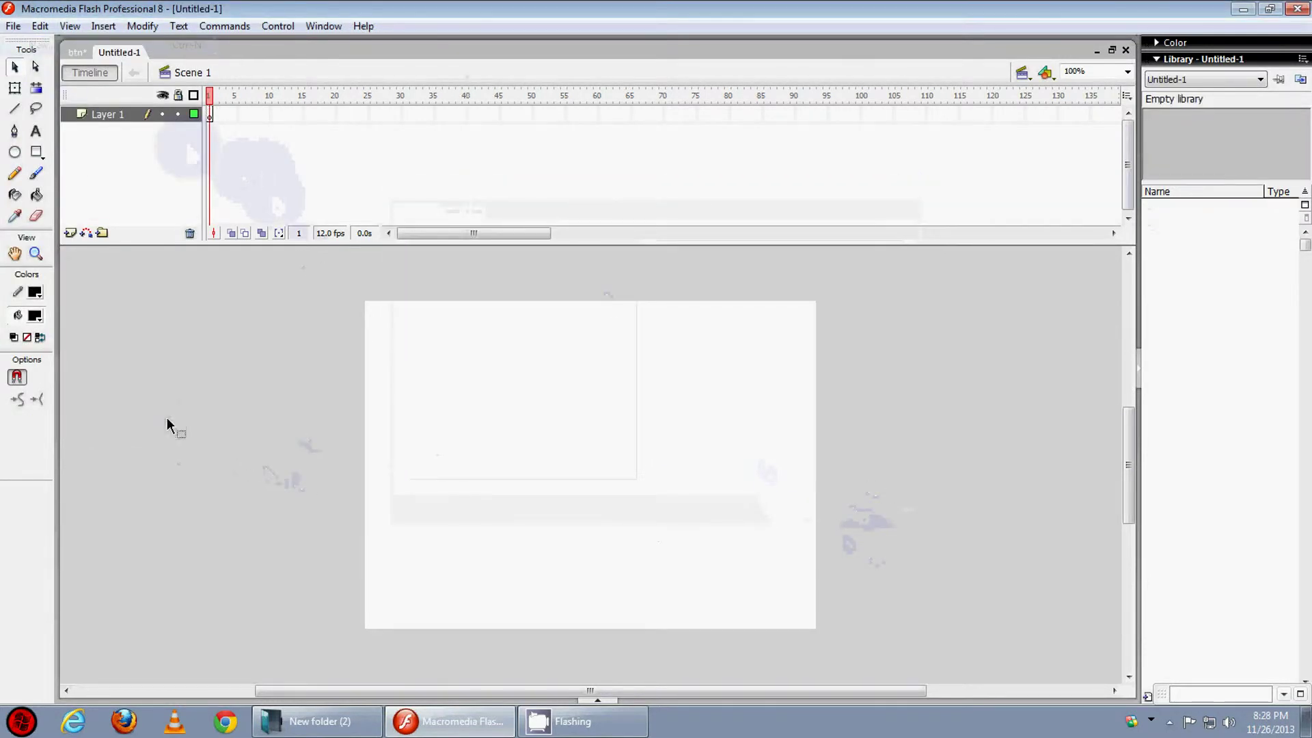
Step: Choose the Rectangle tool with blue stroke and blue fill, and open its corner radius settings
{"action": "left_click", "coordinate": [39, 156]}
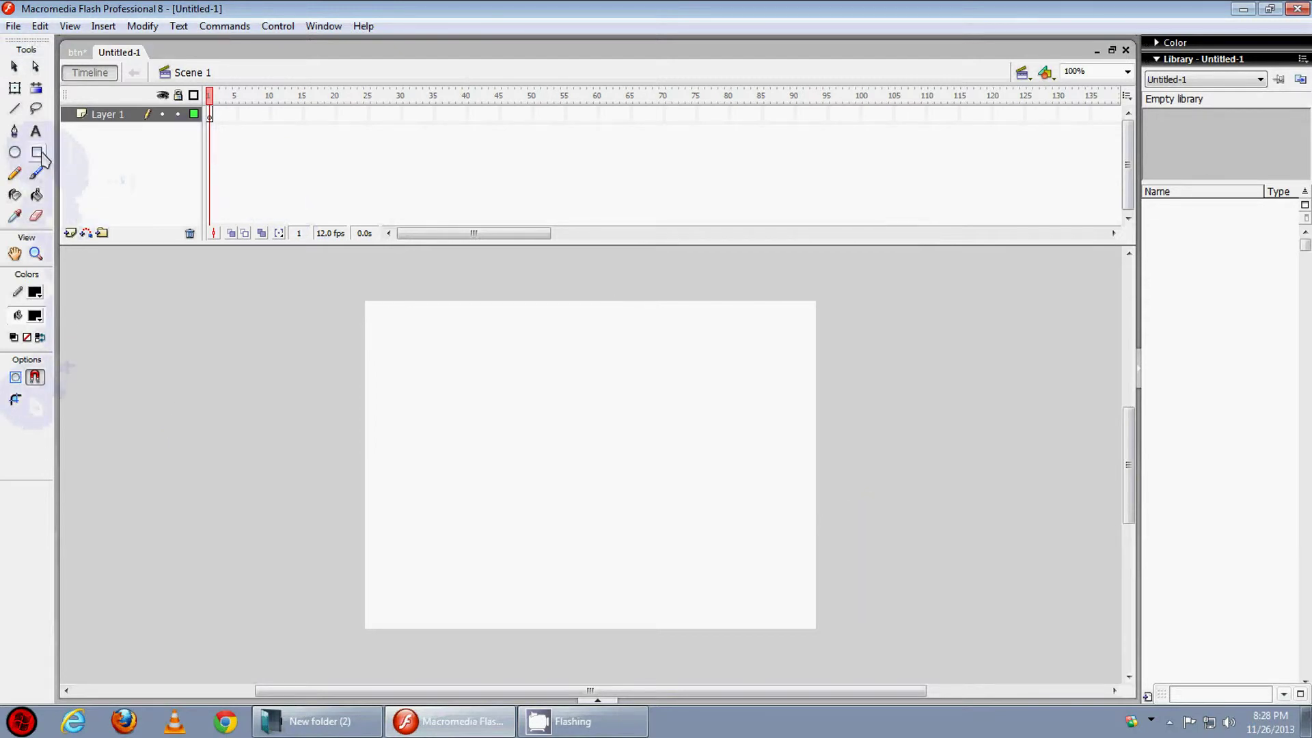
{"action": "left_click", "coordinate": [35, 315]}
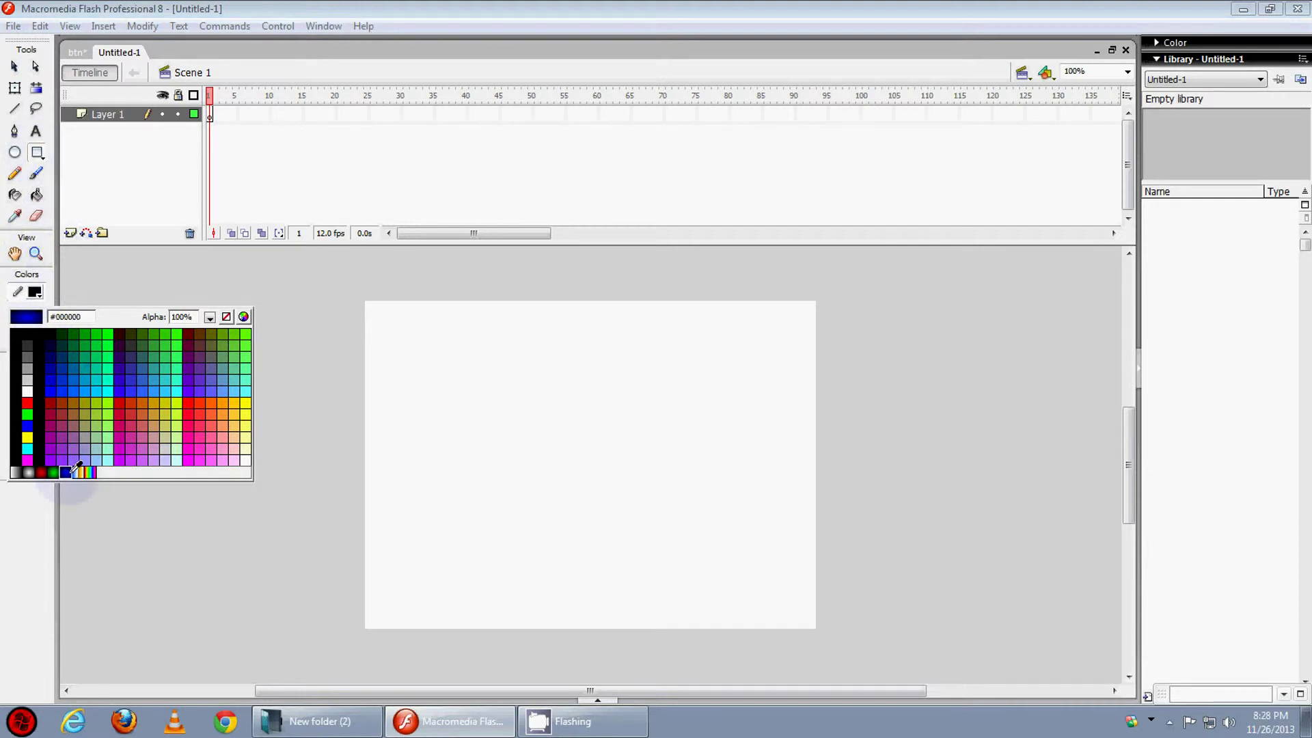
{"action": "left_click", "coordinate": [68, 470]}
{"action": "left_click", "coordinate": [35, 316]}
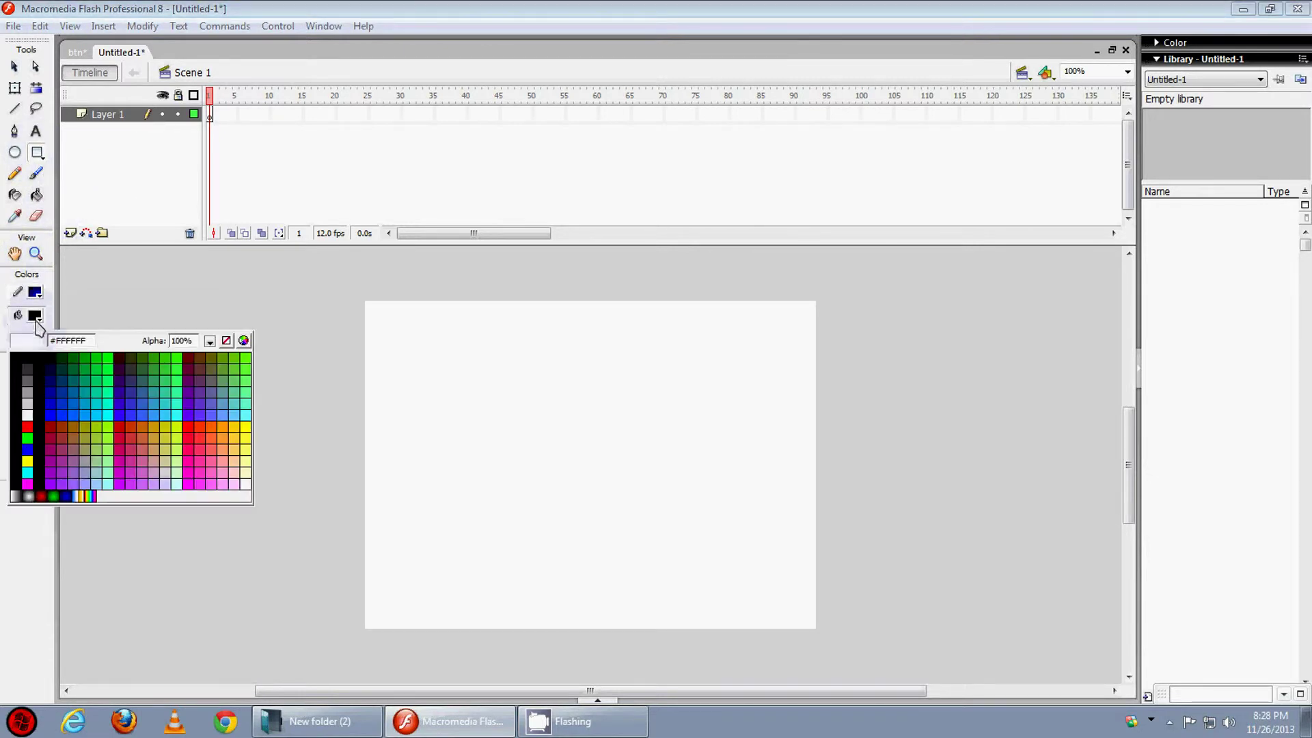
{"action": "left_click", "coordinate": [68, 485]}
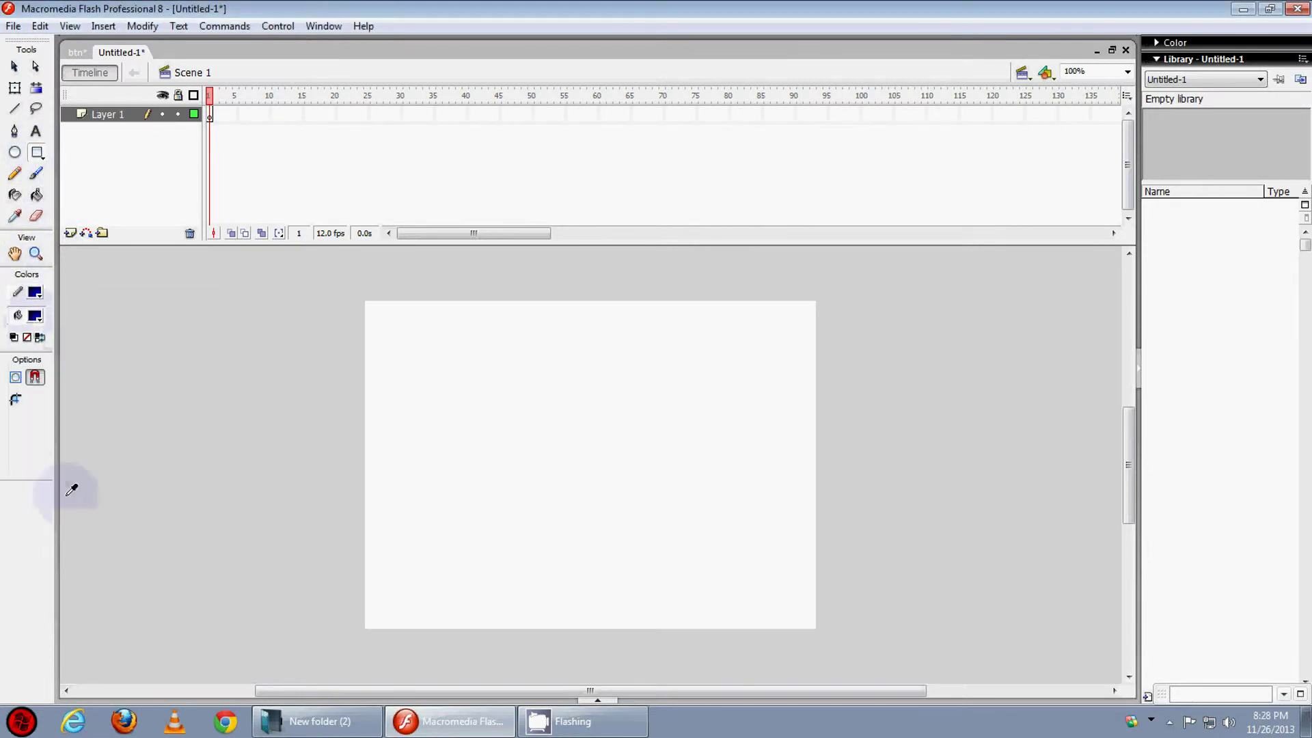
{"action": "left_click", "coordinate": [19, 403]}
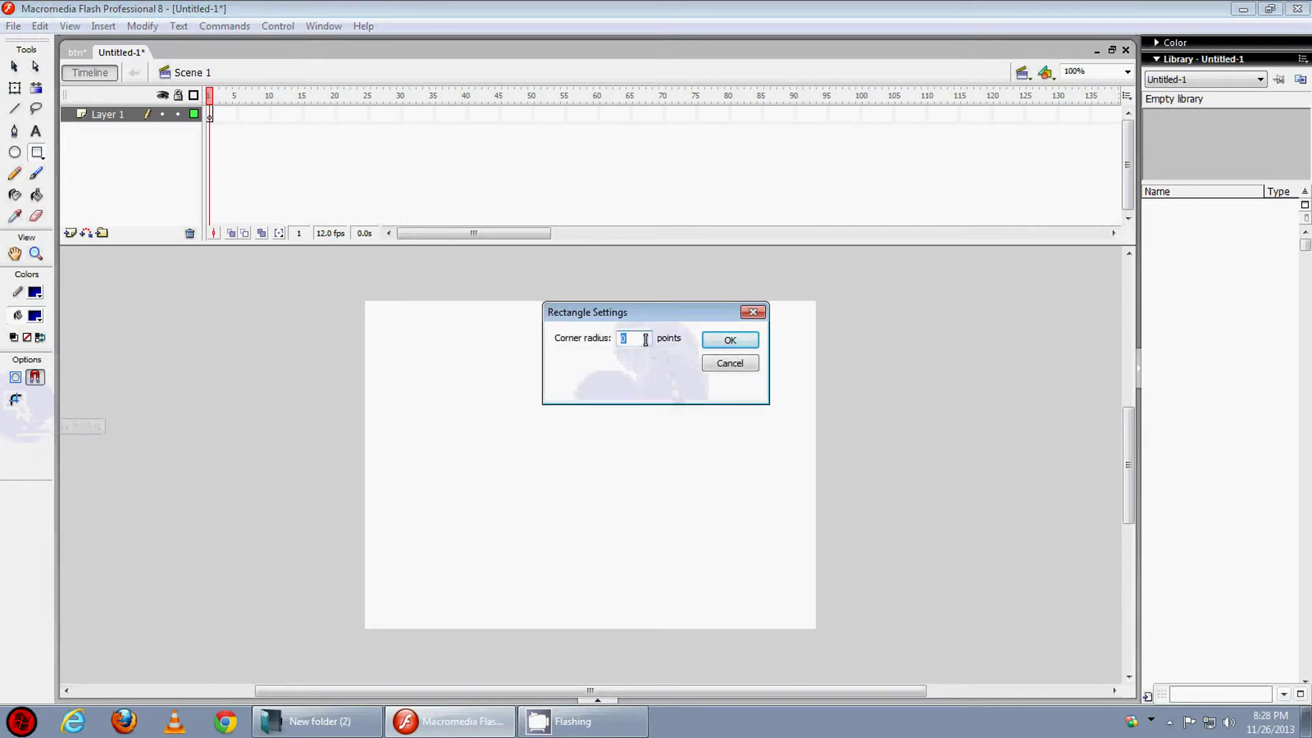
Step: Set the corner radius to 30 and draw a blue rounded rectangle near the stage centre
{"action": "type", "text": "30"}
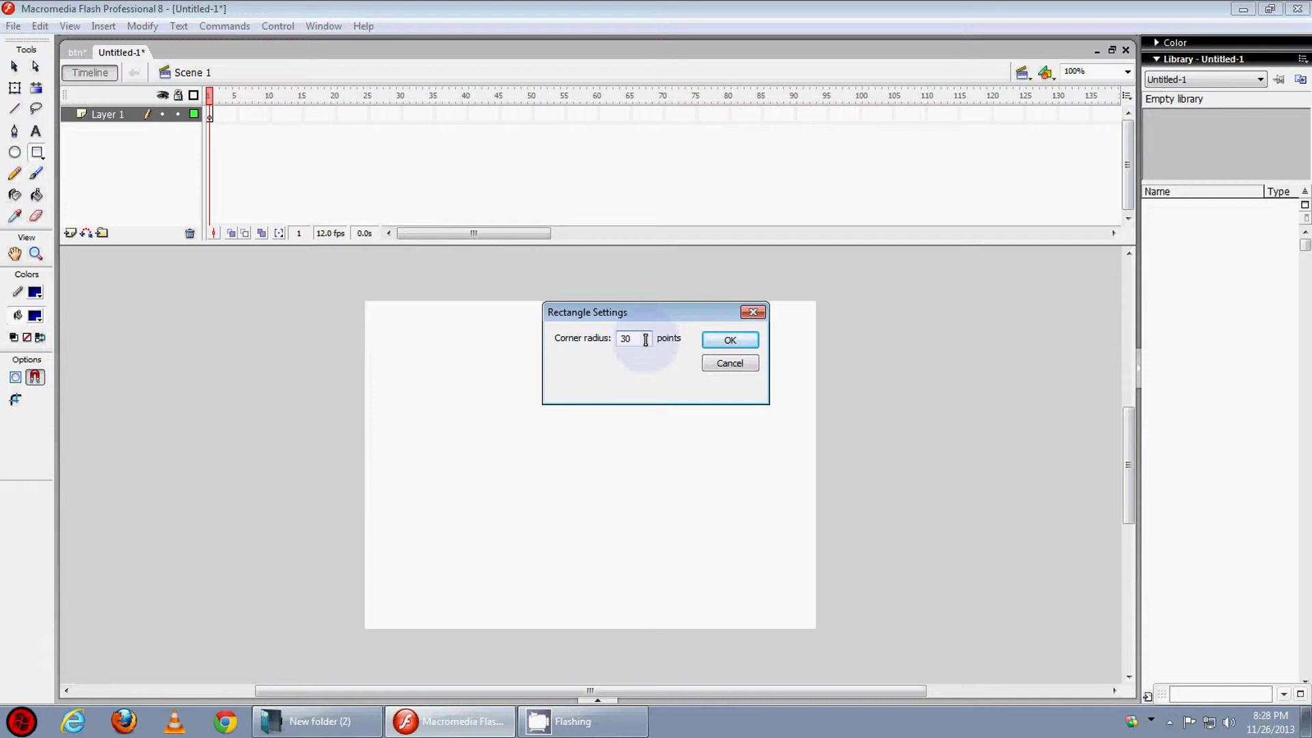
{"action": "left_click", "coordinate": [730, 341]}
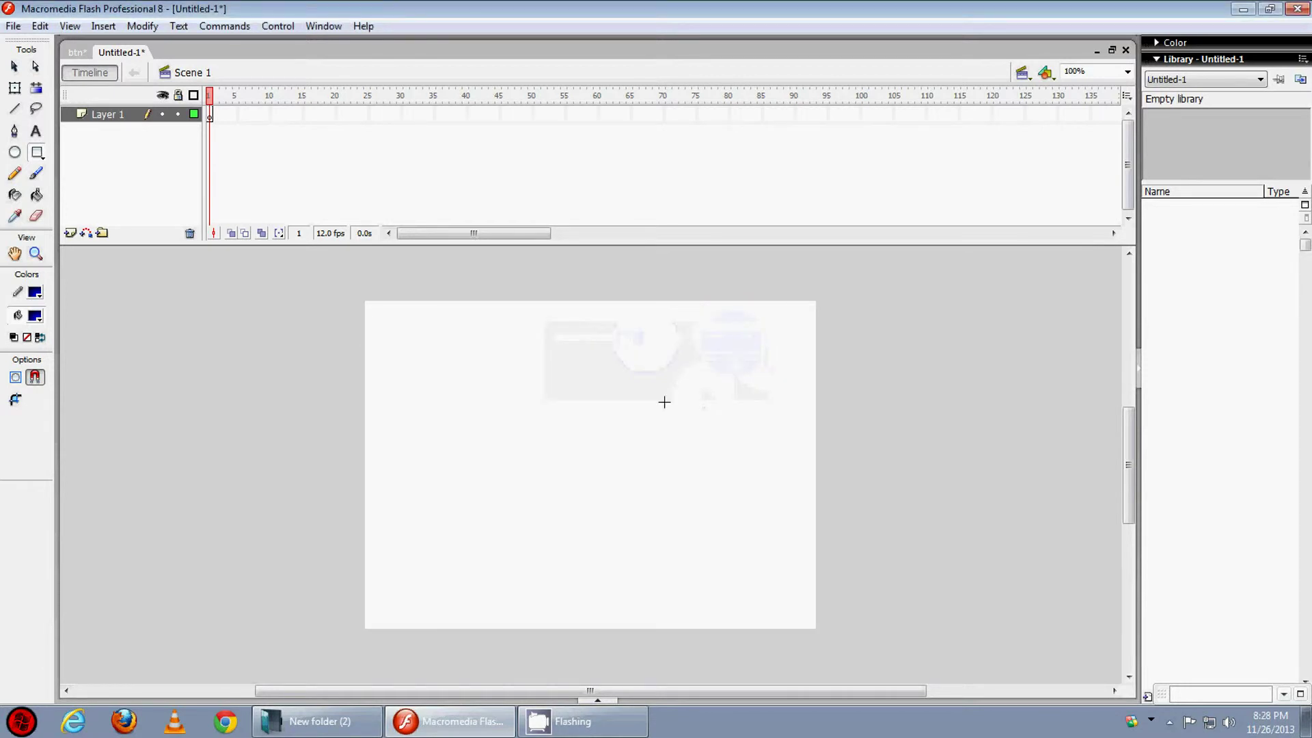
{"action": "left_click_drag", "start_coordinate": [498, 429], "coordinate": [674, 506]}
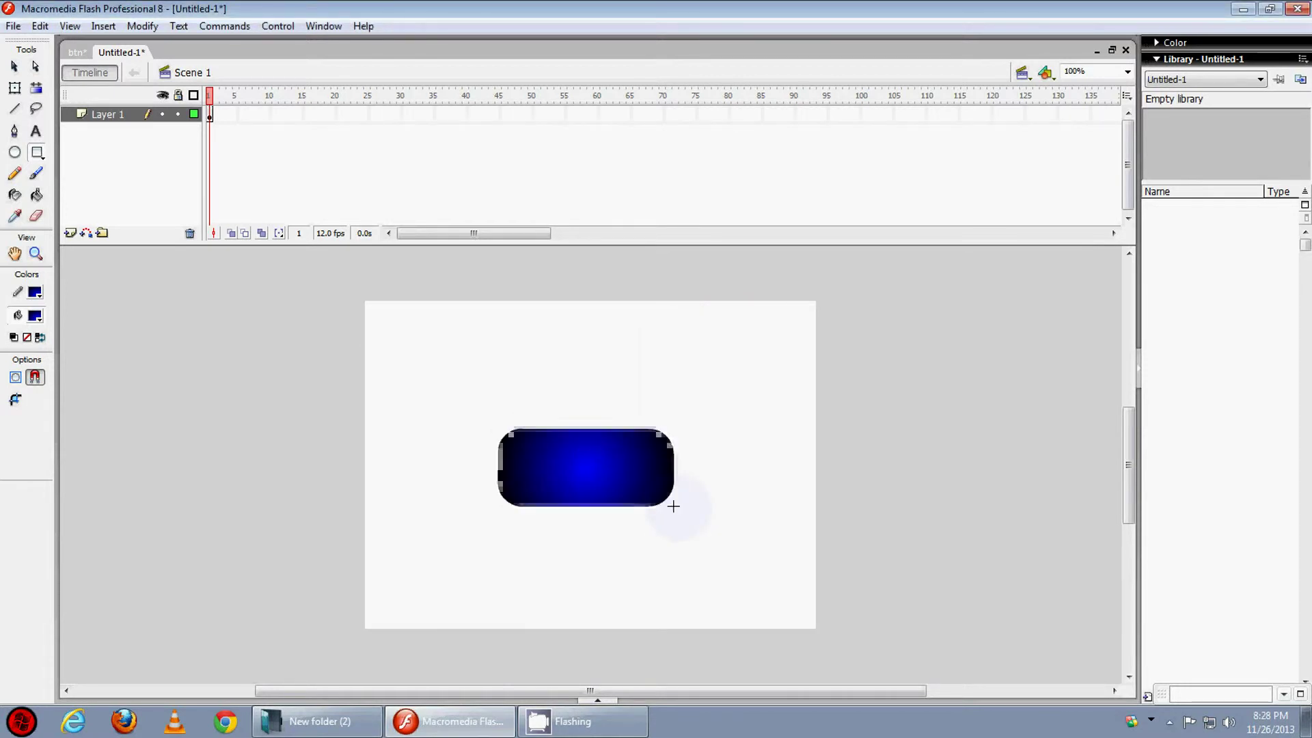
Step: Type the word 'Next' on the blue rectangle
{"action": "left_click", "coordinate": [36, 131]}
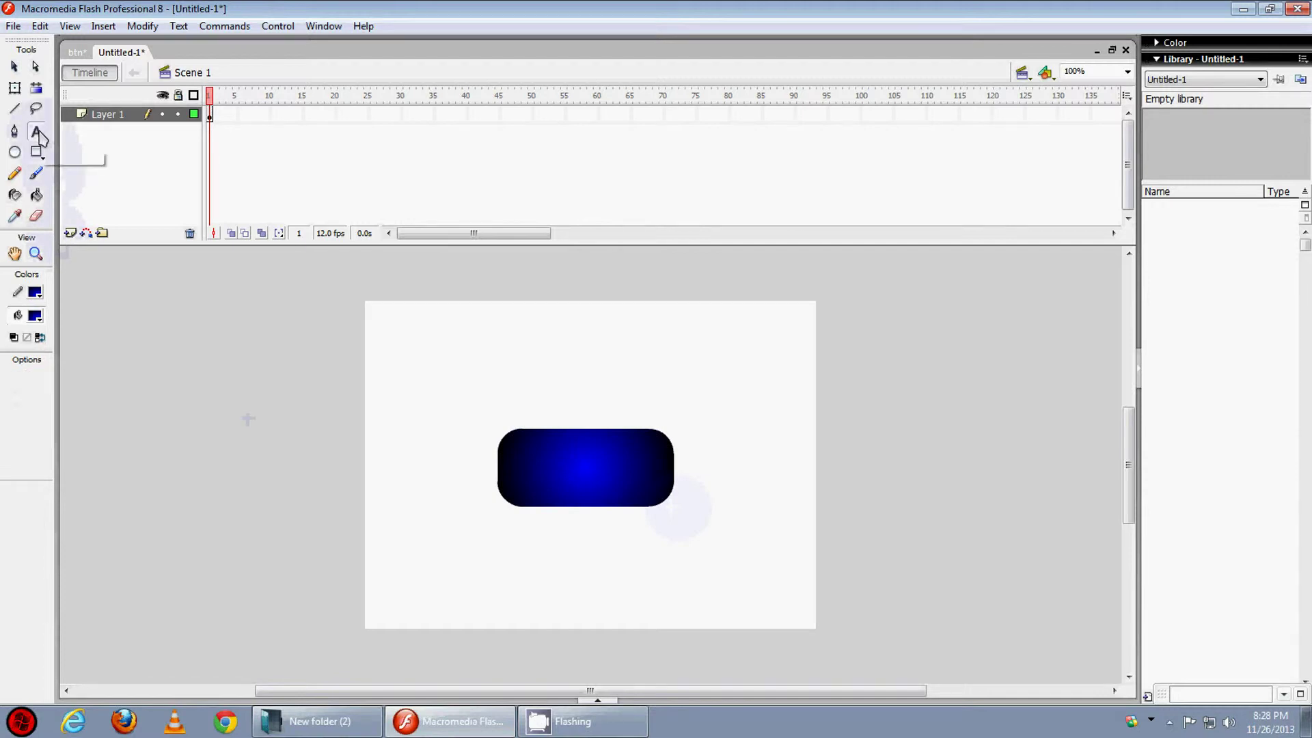
{"action": "left_click", "coordinate": [589, 478]}
{"action": "type", "text": "Ne"}
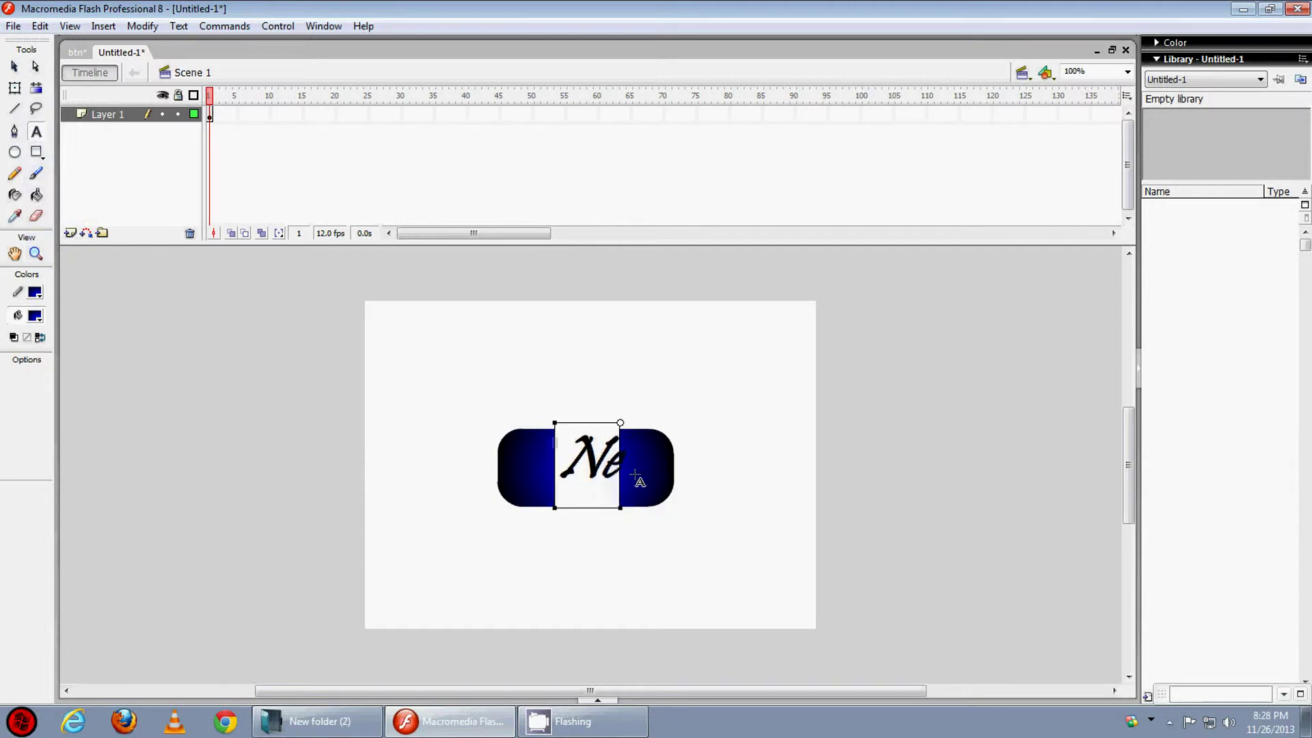
{"action": "type", "text": "xt"}
{"action": "left_click", "coordinate": [760, 516]}
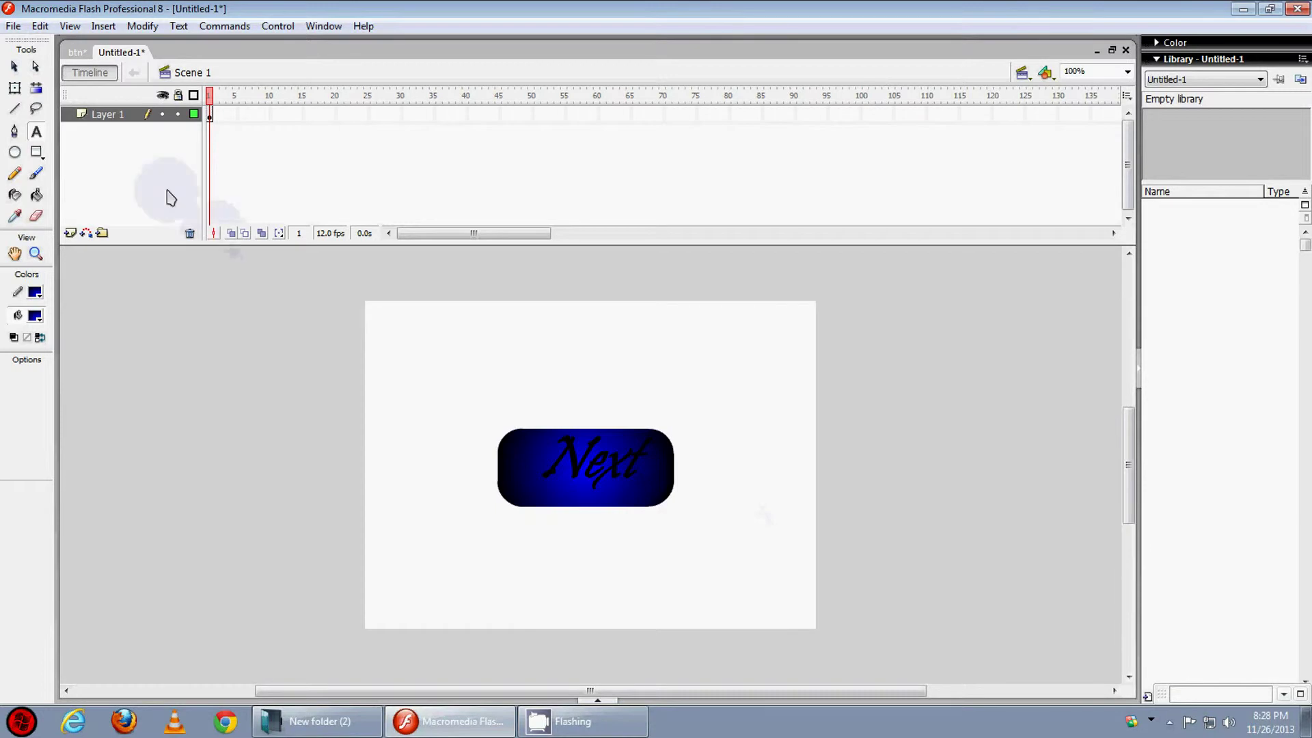
Step: Nudge the Next text slightly left, then select the rectangle and text together
{"action": "left_click", "coordinate": [14, 66]}
{"action": "left_click_drag", "start_coordinate": [635, 478], "coordinate": [615, 476]}
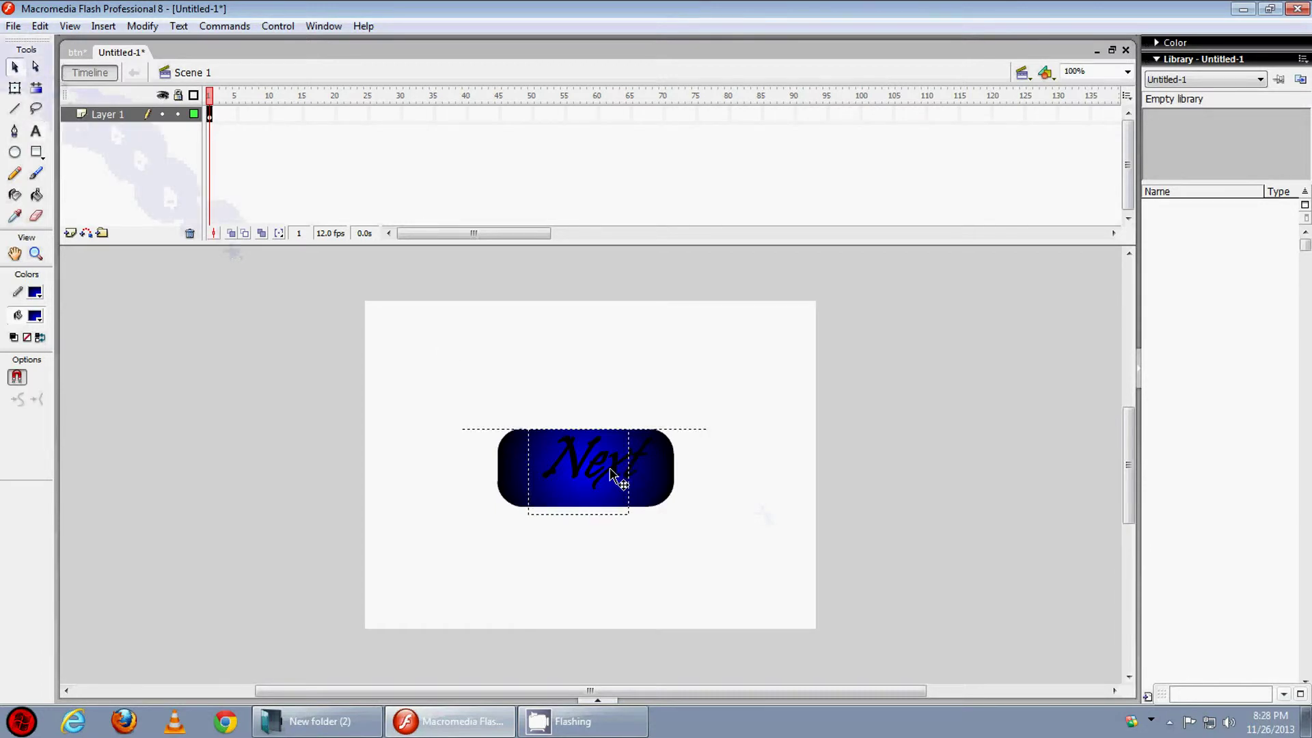
{"action": "left_click", "coordinate": [743, 482]}
{"action": "left_click", "coordinate": [589, 479]}
{"action": "left_click", "coordinate": [748, 529]}
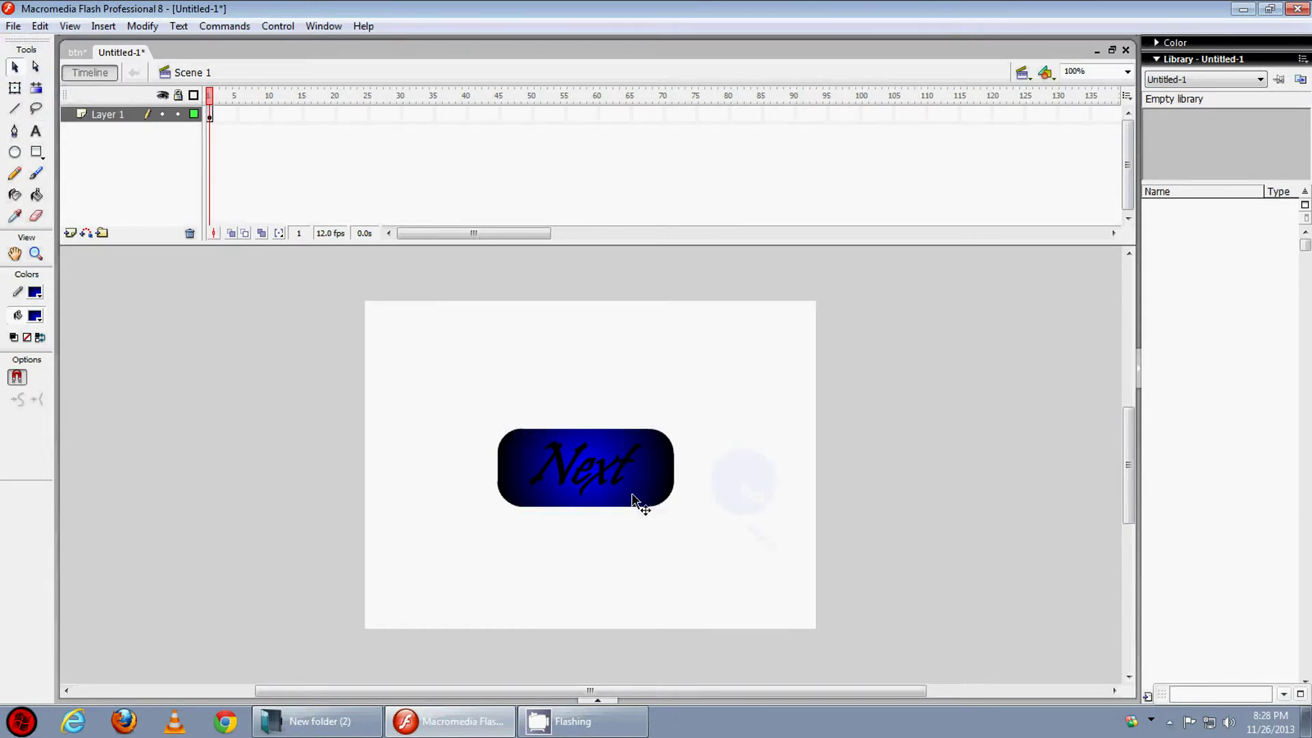
{"action": "left_click", "coordinate": [601, 478]}
{"action": "left_click", "coordinate": [821, 569]}
{"action": "left_click_drag", "start_coordinate": [784, 551], "coordinate": [509, 429]}
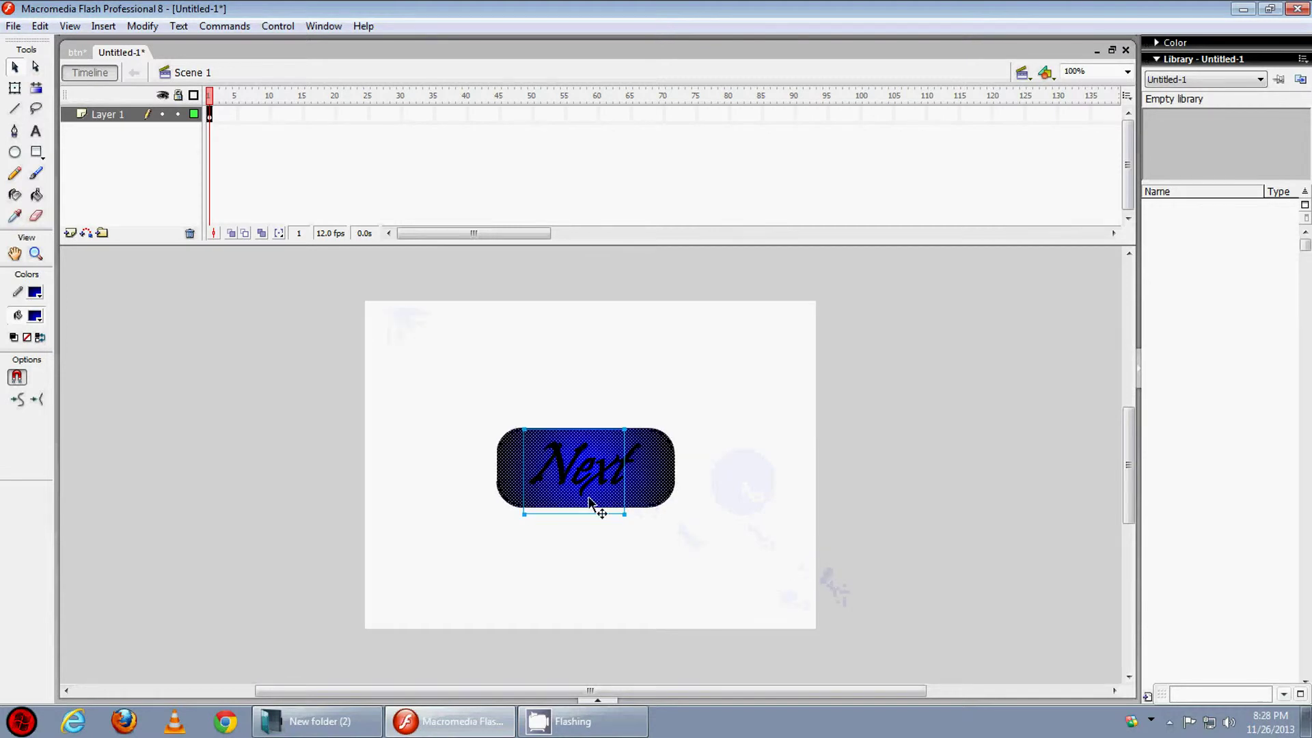
Step: Convert the selected artwork into a Button symbol named 'next btn'
{"action": "right_click", "coordinate": [655, 476]}
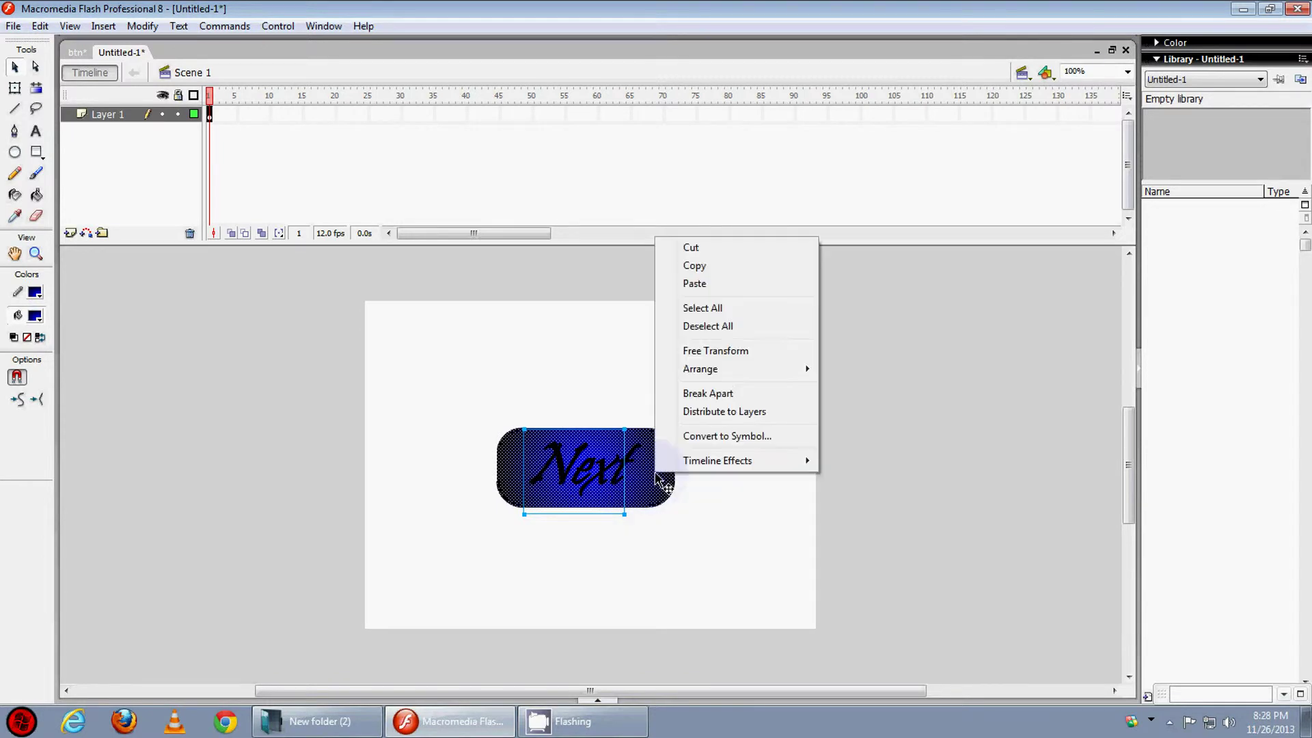
{"action": "left_click", "coordinate": [707, 437]}
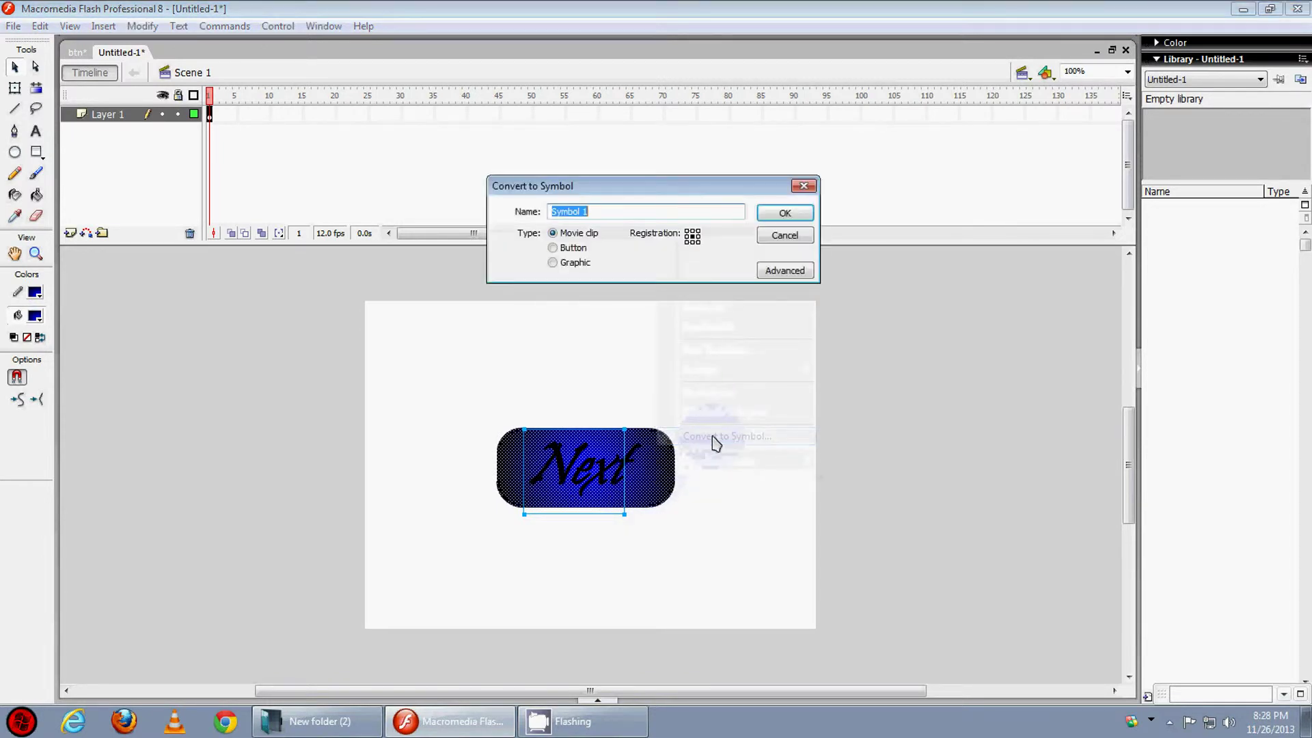
{"action": "left_click", "coordinate": [573, 249]}
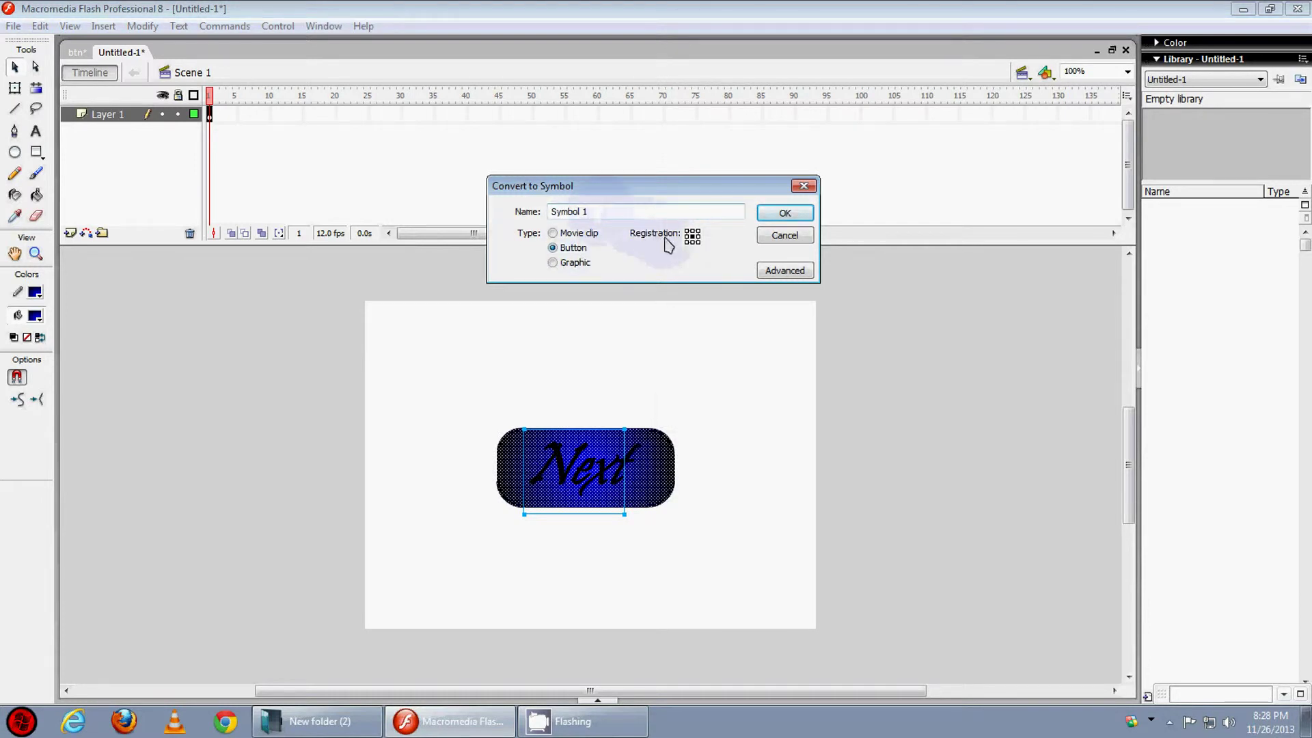
{"action": "left_click", "coordinate": [604, 212]}
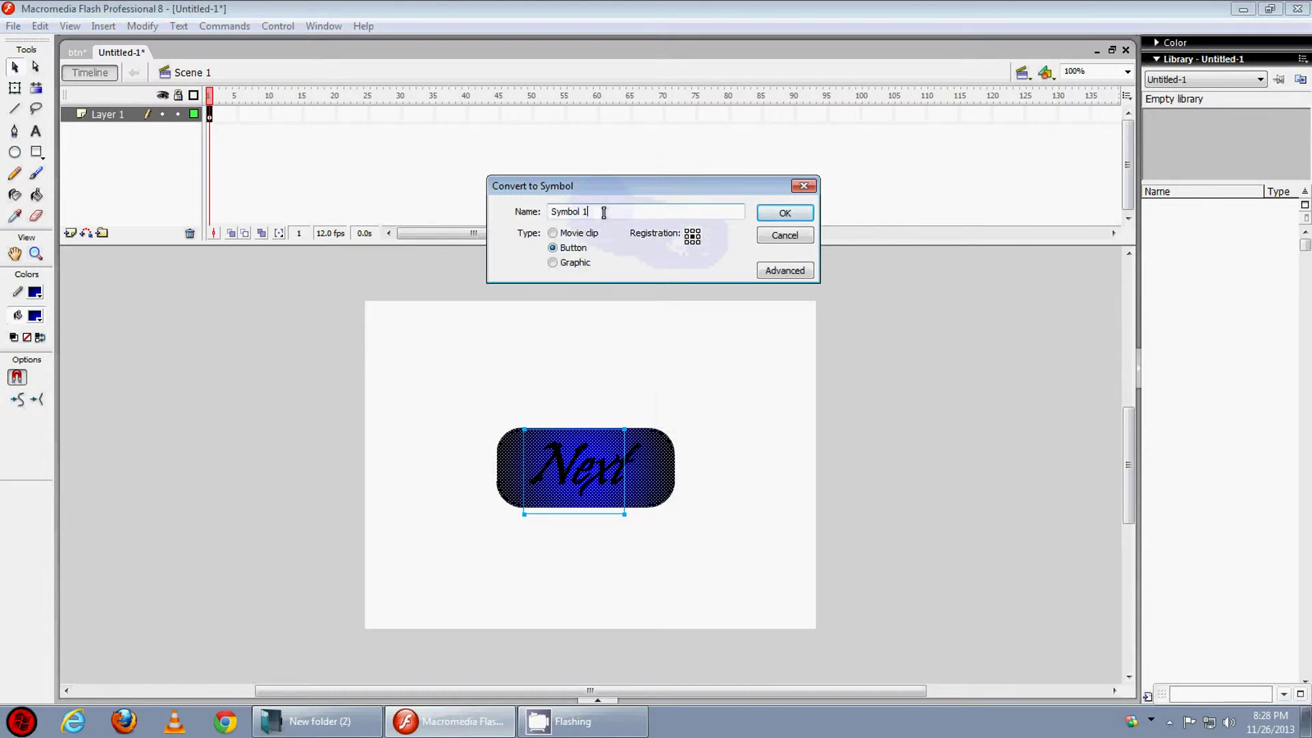
{"action": "left_click_drag", "start_coordinate": [604, 212], "coordinate": [456, 222]}
{"action": "type", "text": "next btn"}
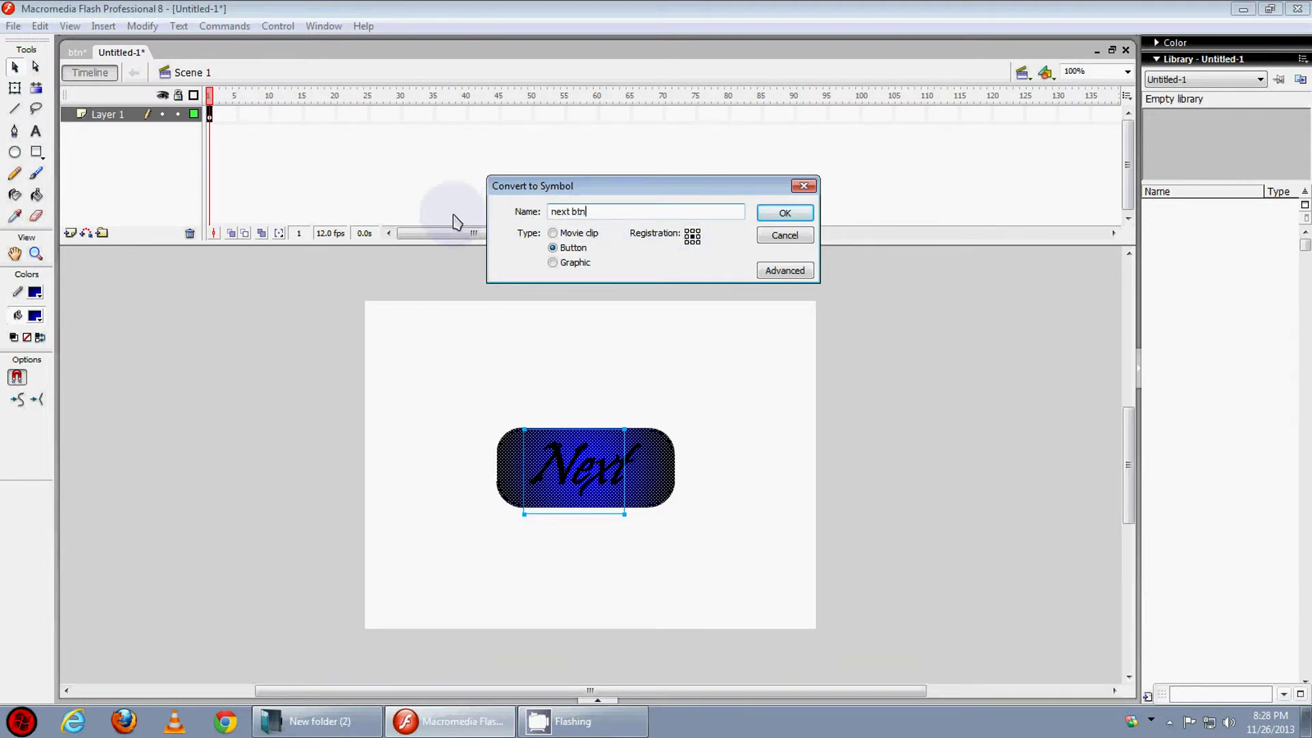
{"action": "key", "text": "Return"}
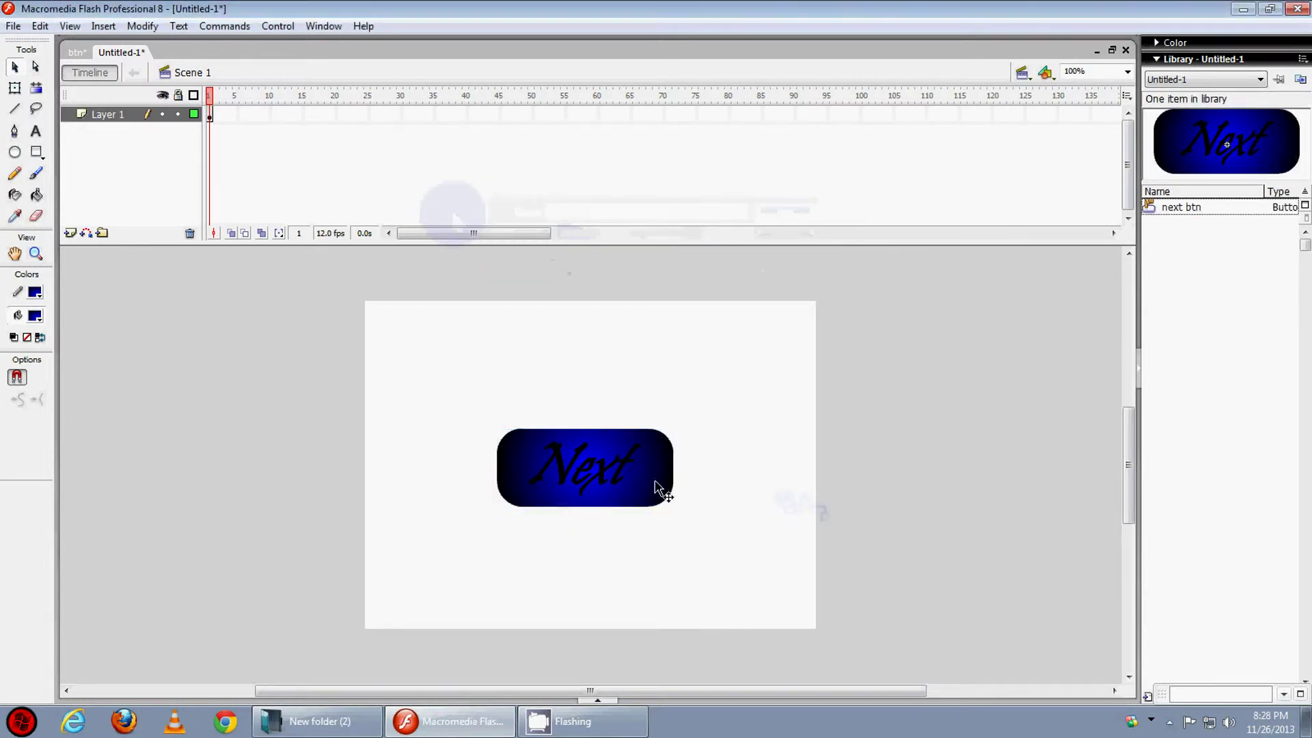
Step: Open the next btn symbol to view its Up/Over/Down/Hit frames and select its artwork
{"action": "double_click", "coordinate": [657, 486]}
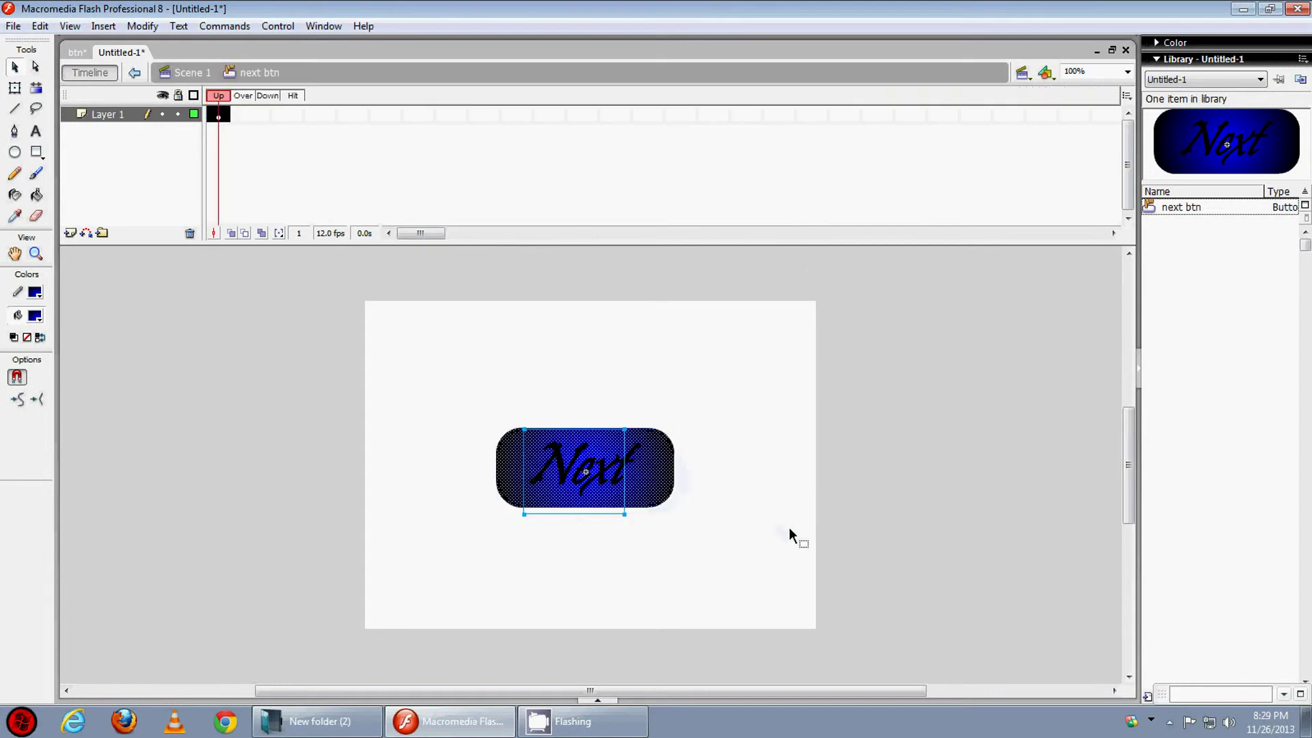
{"action": "left_click", "coordinate": [799, 569]}
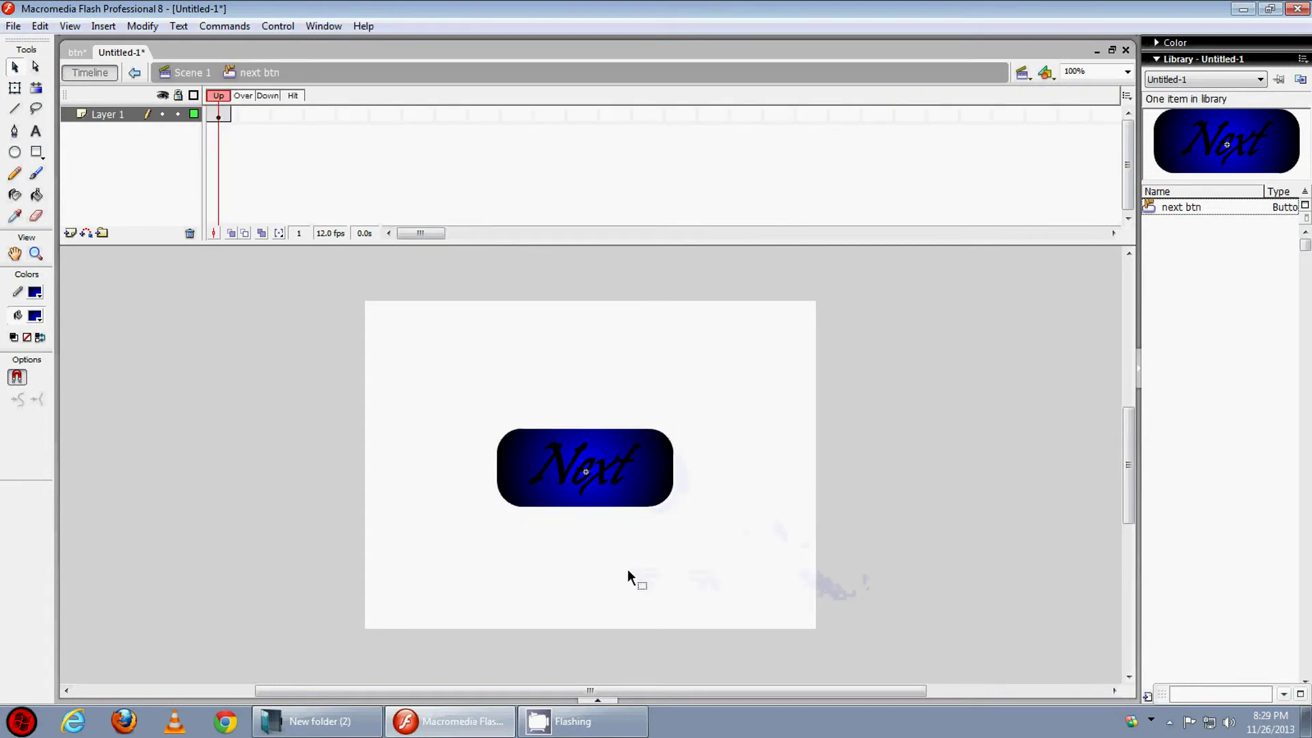
{"action": "left_click_drag", "start_coordinate": [741, 568], "coordinate": [488, 399]}
{"action": "left_click_drag", "start_coordinate": [413, 364], "coordinate": [555, 526]}
{"action": "left_click_drag", "start_coordinate": [806, 619], "coordinate": [356, 235]}
{"action": "right_click", "coordinate": [634, 456]}
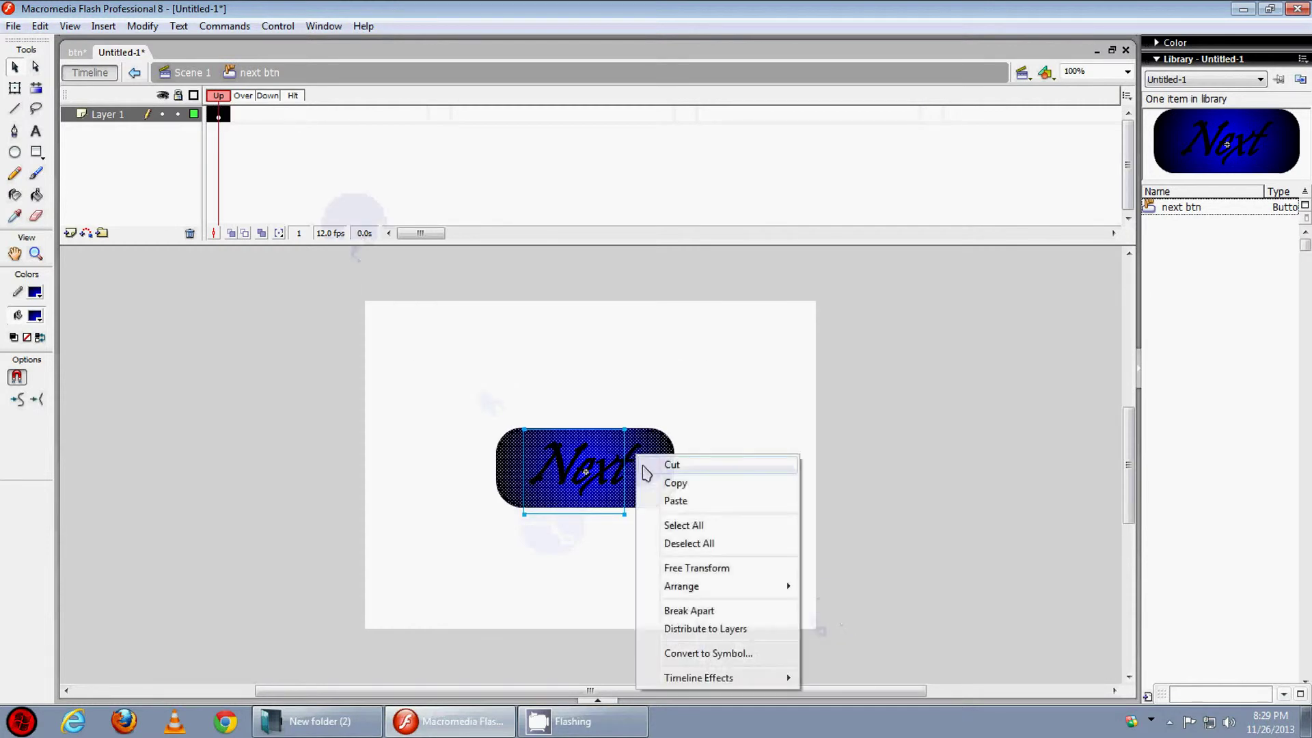
{"action": "left_click", "coordinate": [688, 544]}
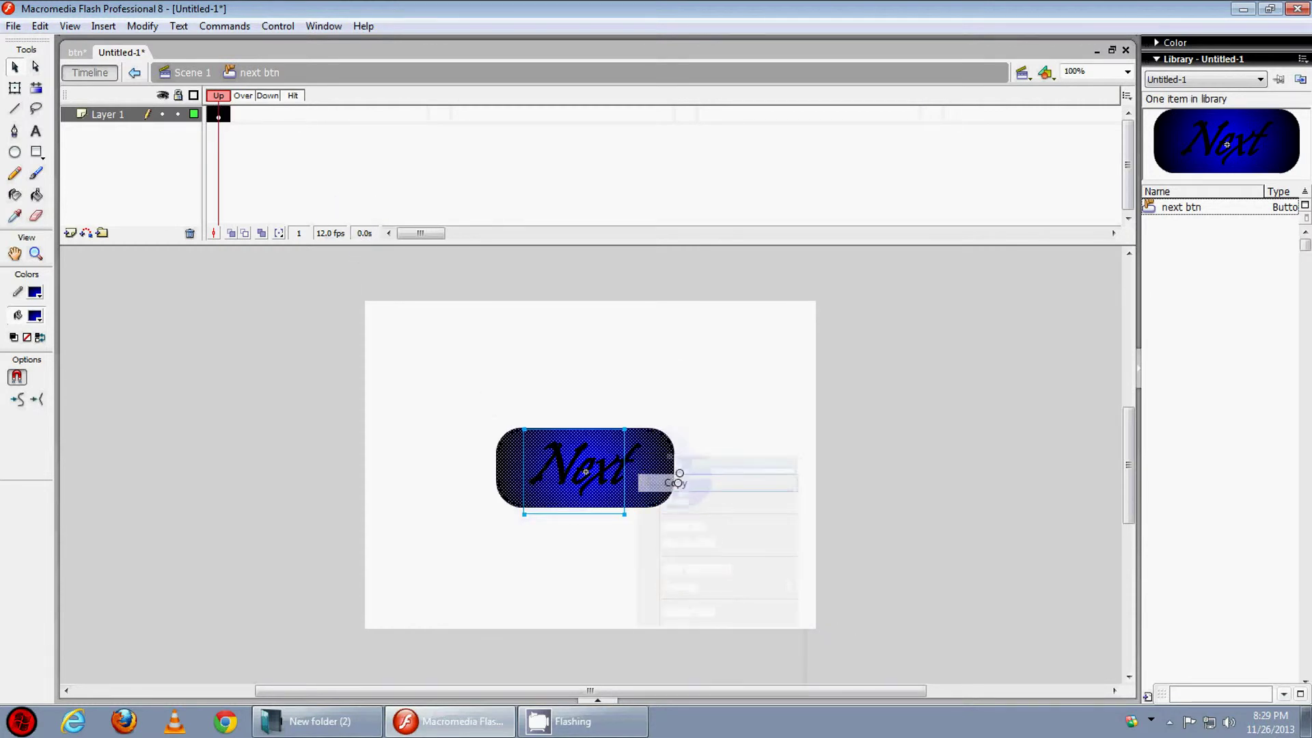
{"action": "left_click", "coordinate": [77, 52]}
{"action": "left_click", "coordinate": [121, 52]}
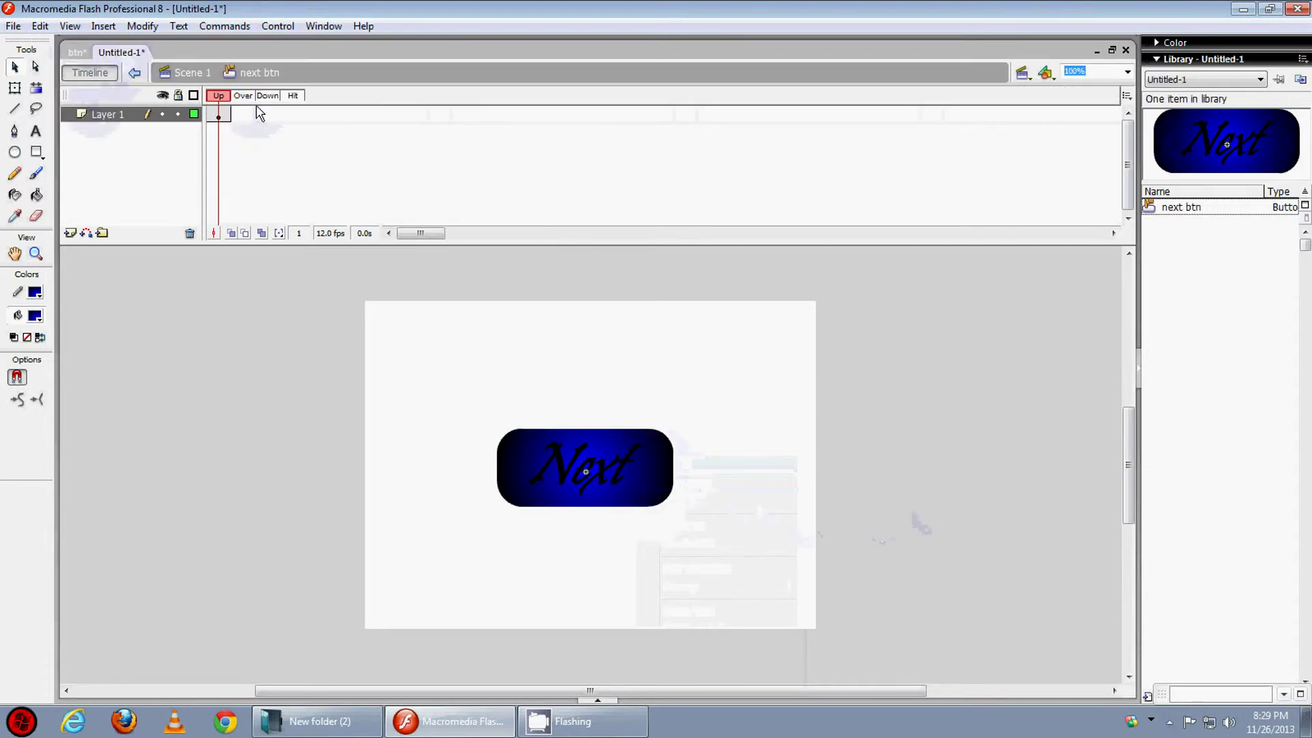
Step: Return to Scene 1 and insert blank keyframes at frames 2 and 3 on Layer 1
{"action": "left_click", "coordinate": [136, 72]}
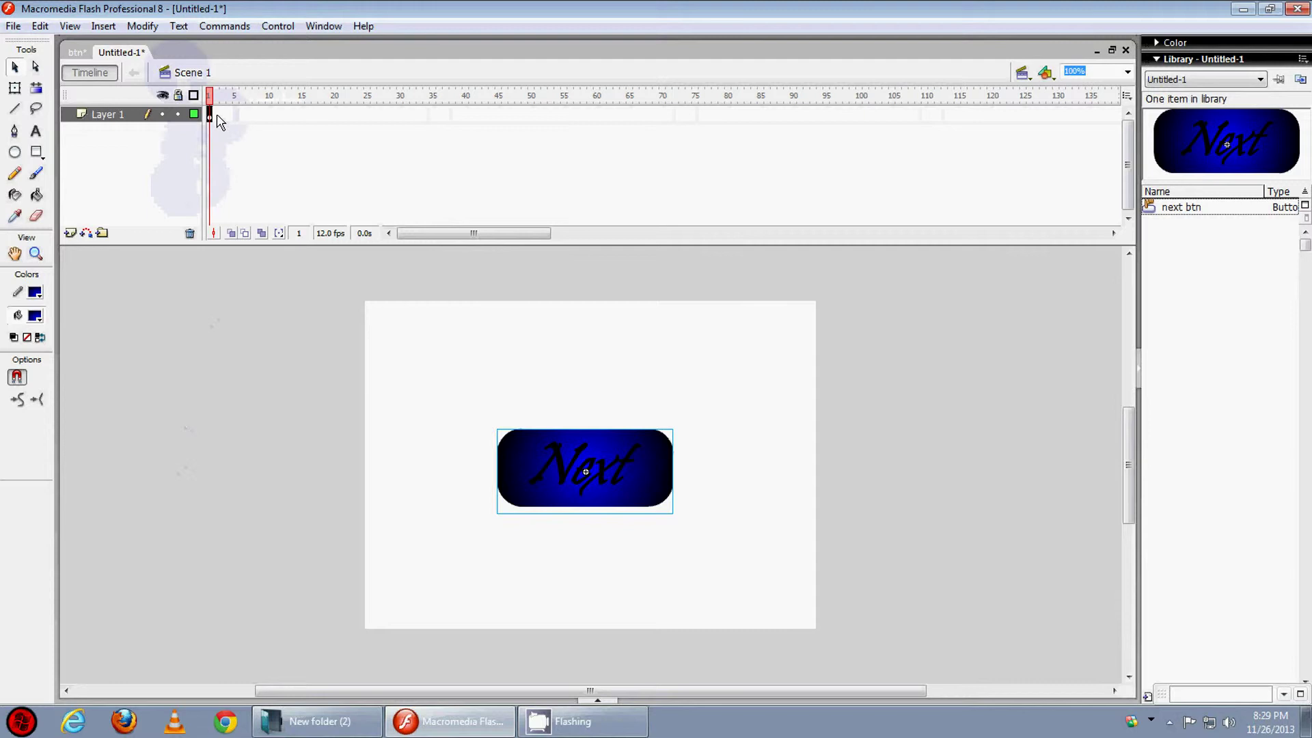
{"action": "right_click", "coordinate": [211, 114]}
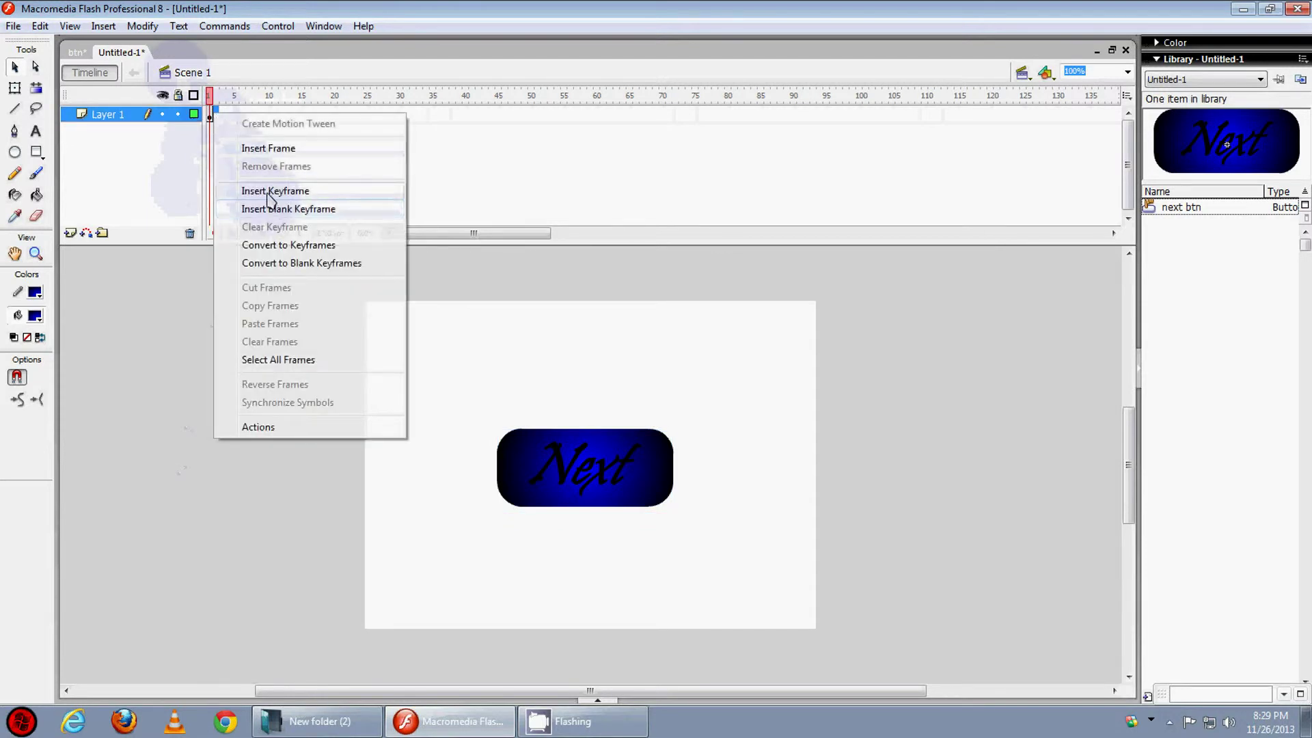
{"action": "left_click", "coordinate": [276, 209]}
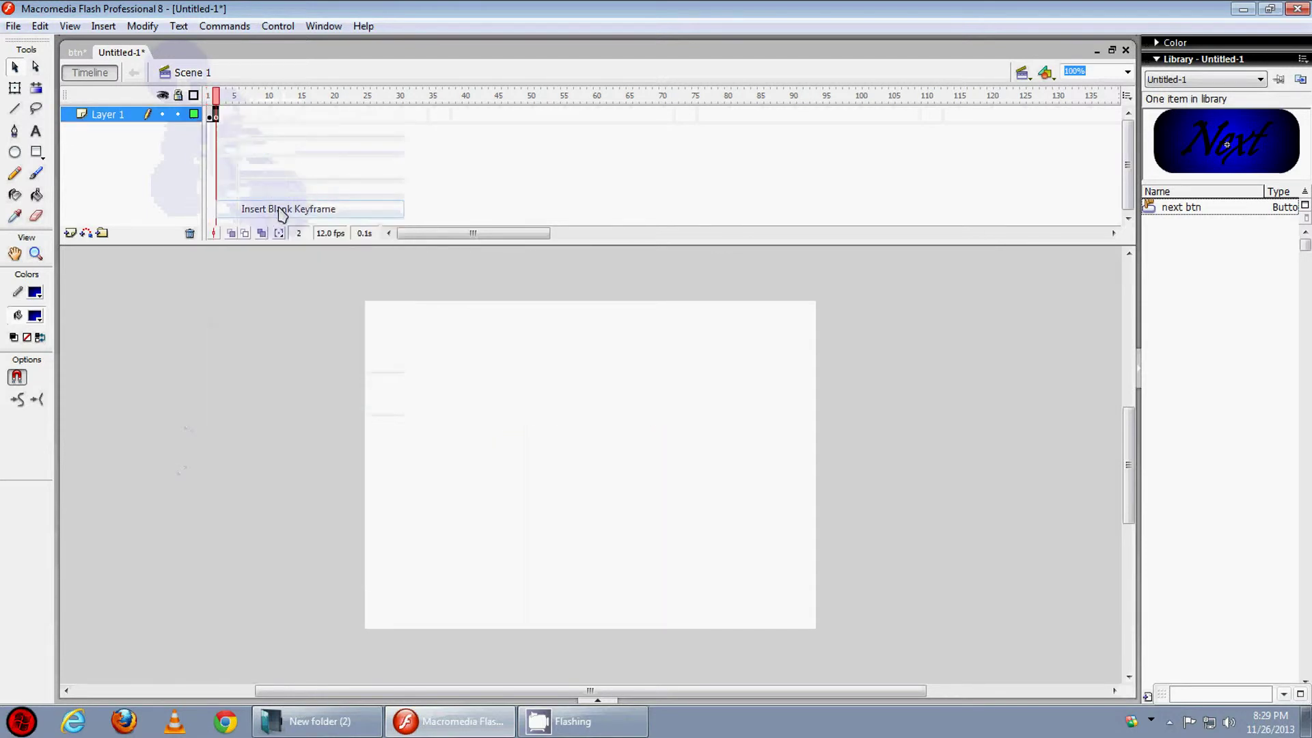
{"action": "right_click", "coordinate": [218, 114]}
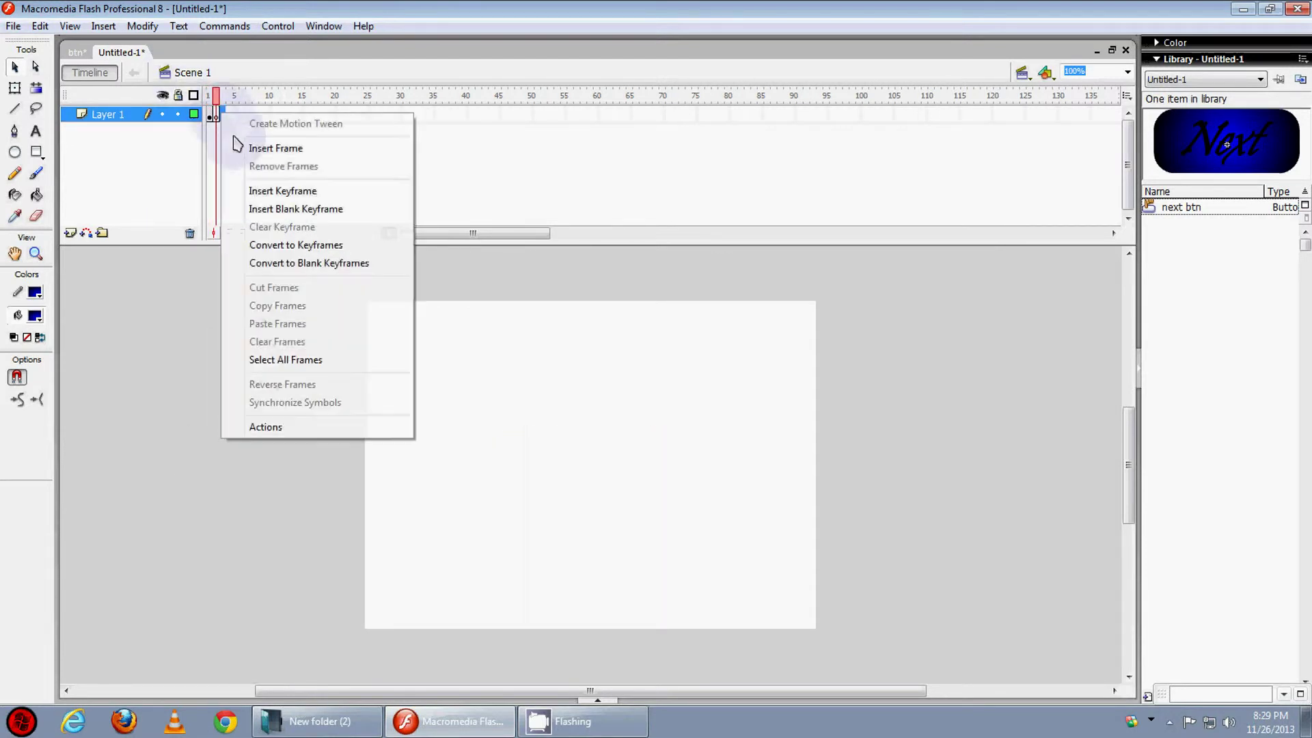
{"action": "left_click", "coordinate": [293, 209]}
{"action": "left_click", "coordinate": [211, 115]}
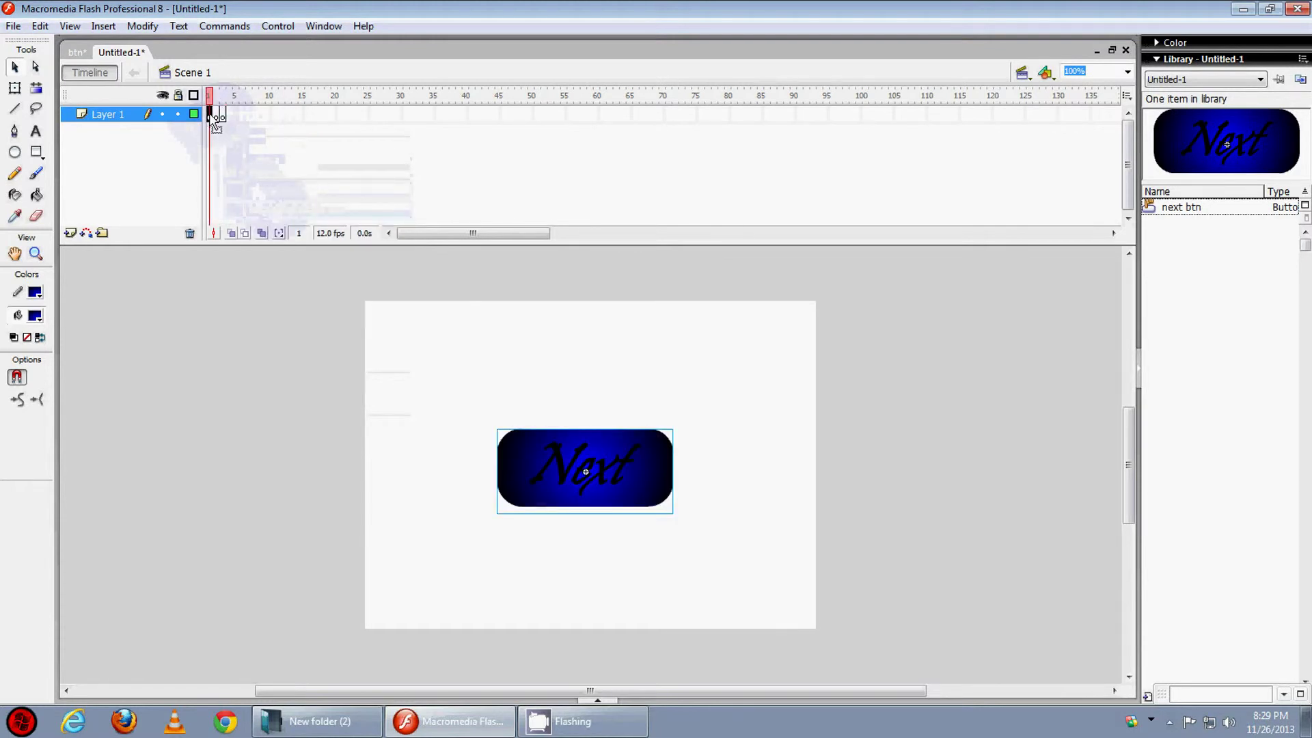
{"action": "left_click", "coordinate": [274, 470]}
{"action": "left_click", "coordinate": [37, 133]}
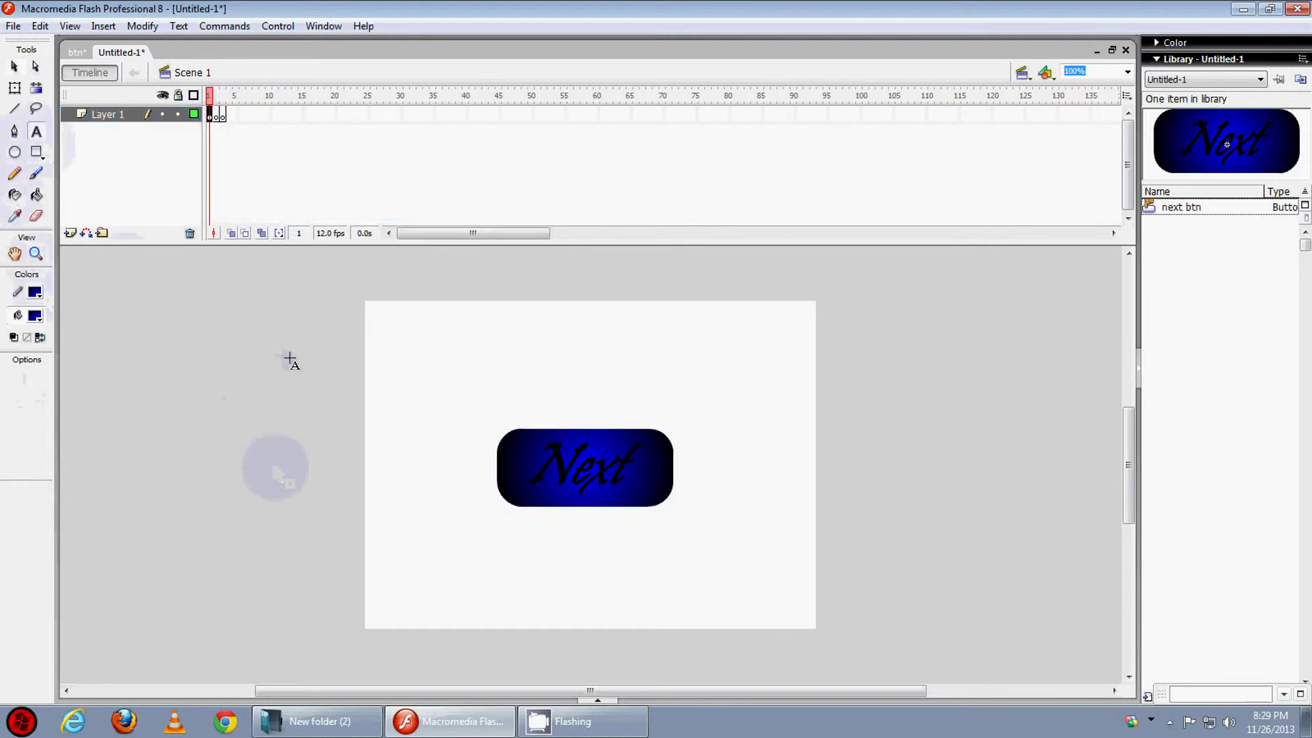
Step: Write the heading 'First Frame' above the Next button on frame 1, correcting the typo
{"action": "left_click_drag", "start_coordinate": [456, 318], "coordinate": [725, 402]}
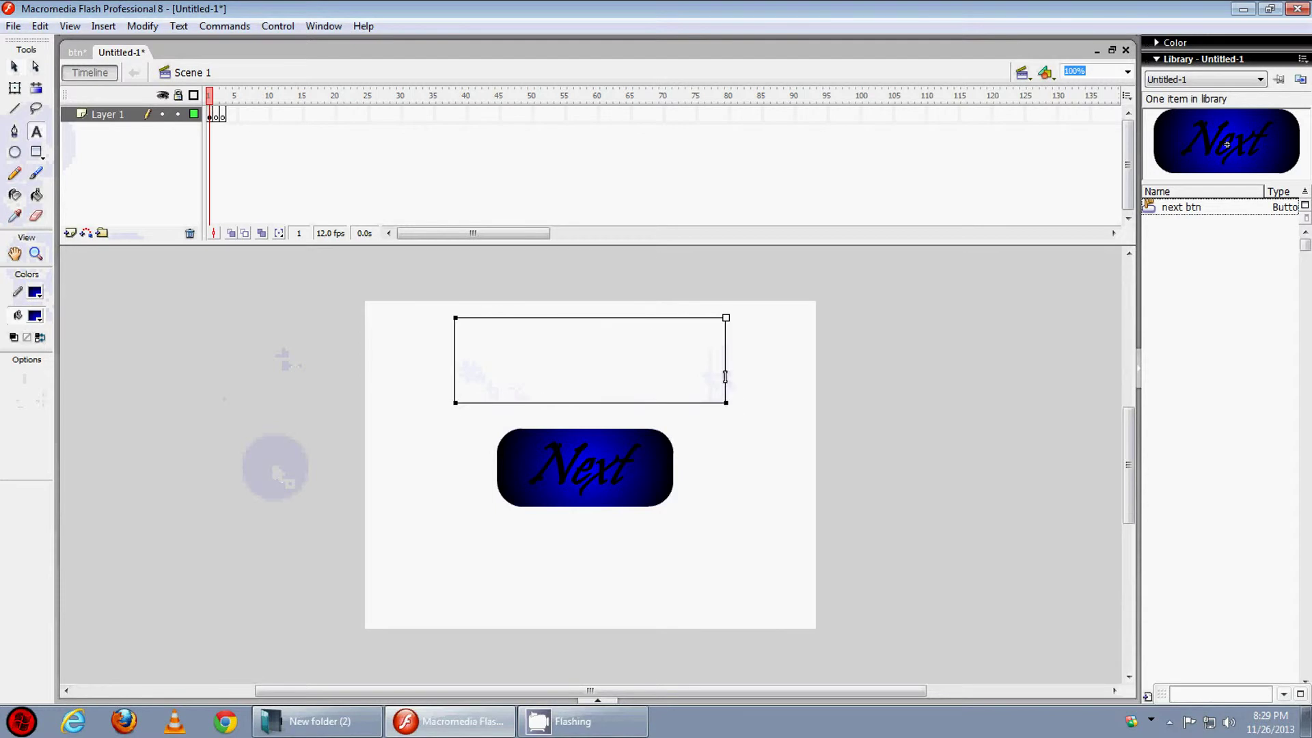
{"action": "type", "text": "First"}
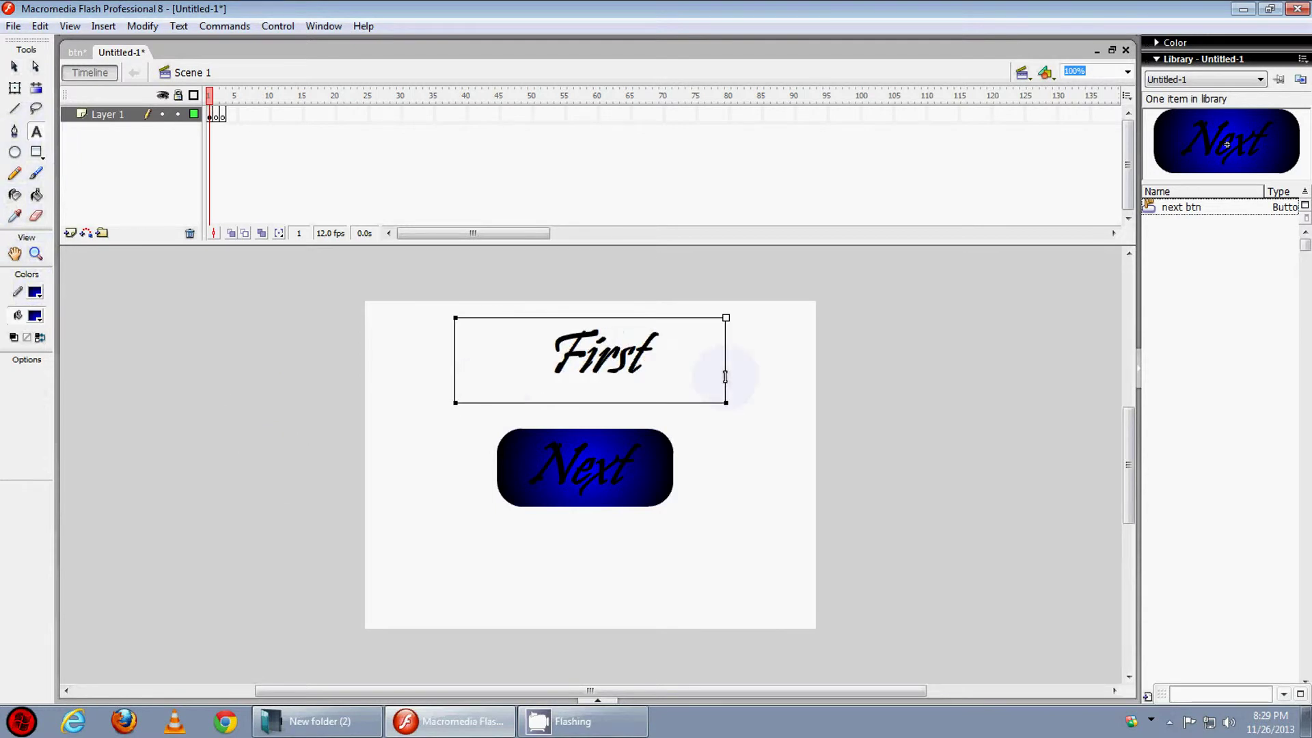
{"action": "type", "text": " ramr"}
{"action": "key", "text": "Left"}
{"action": "key", "text": "Left"}
{"action": "key", "text": "Left"}
{"action": "key", "text": "Left"}
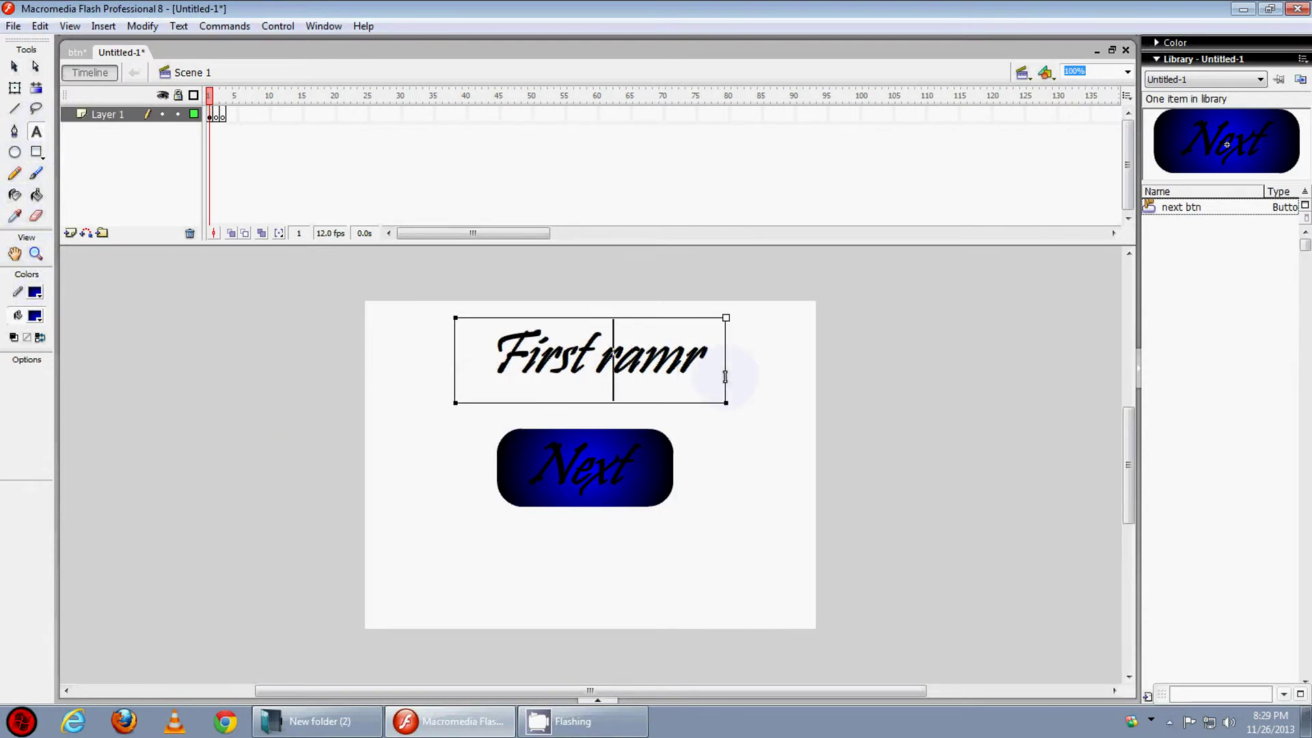
{"action": "type", "text": "F"}
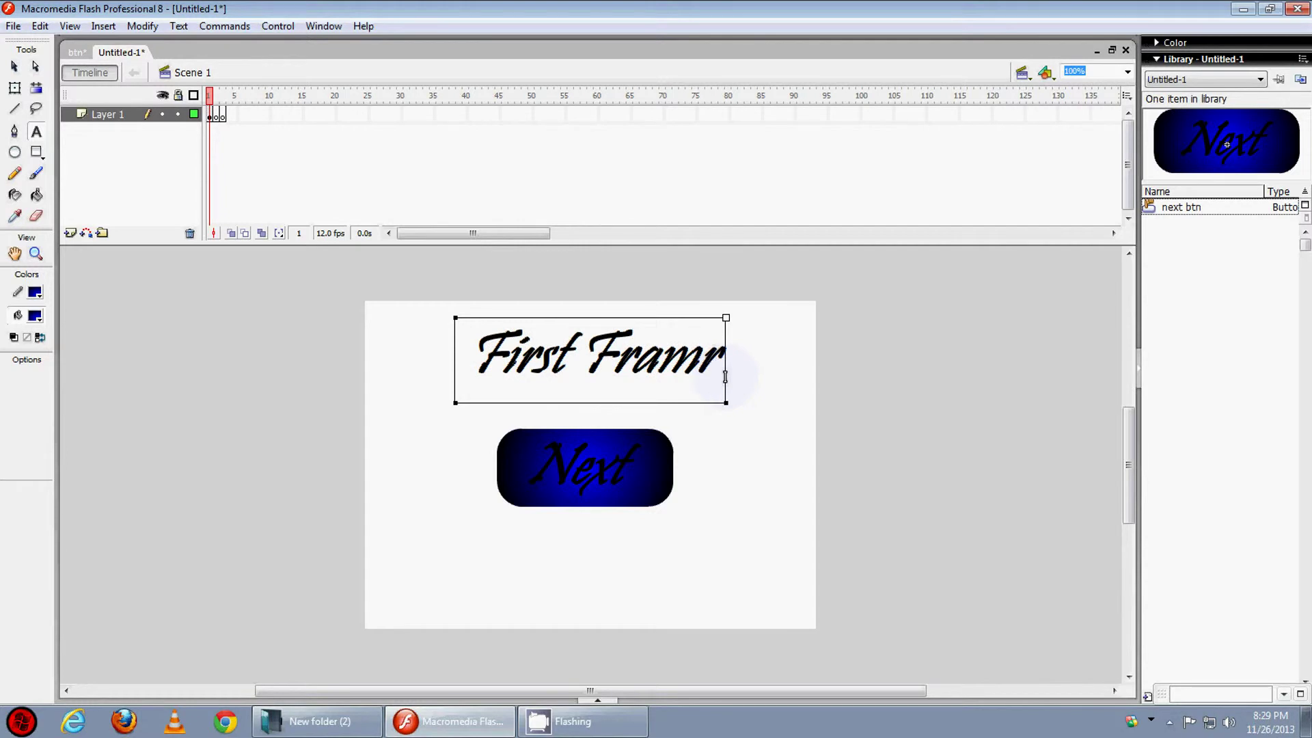
{"action": "key", "text": "Right"}
{"action": "key", "text": "Right"}
{"action": "key", "text": "Right"}
{"action": "type", "text": "e"}
{"action": "key", "text": "Delete"}
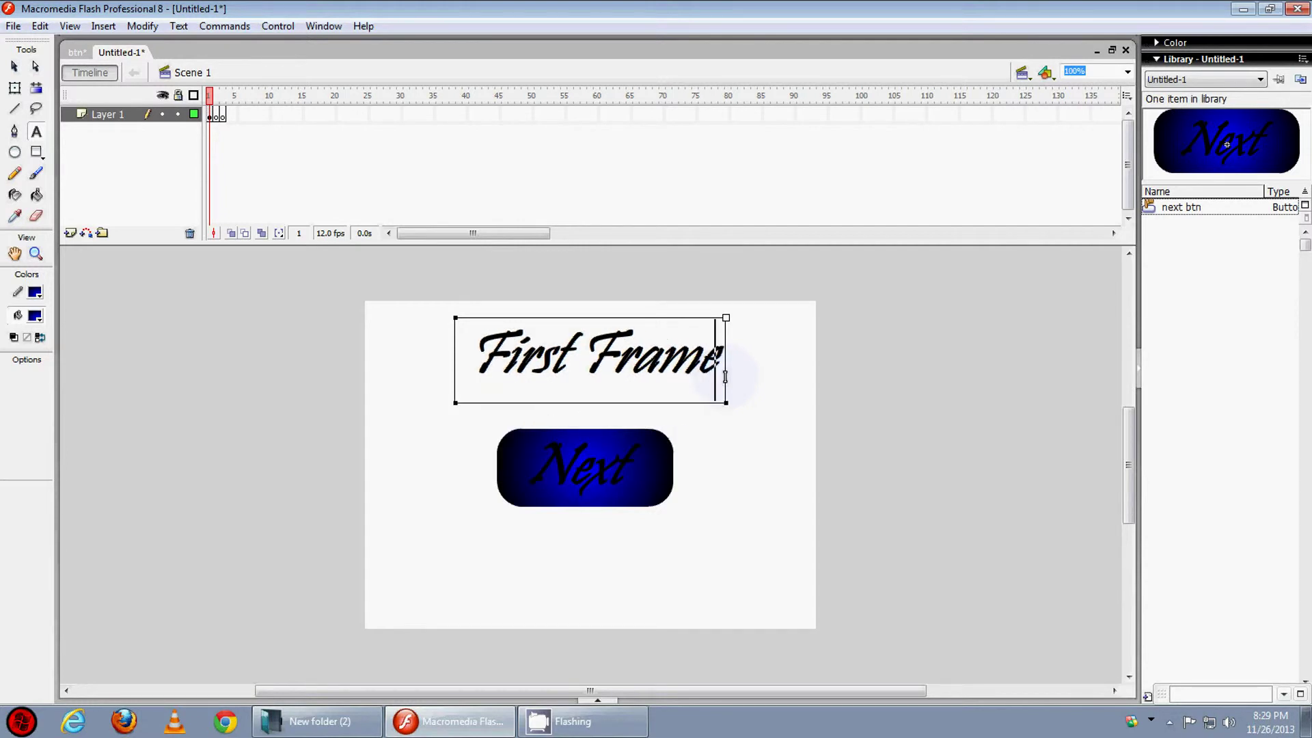
{"action": "key", "text": "Escape"}
{"action": "left_click", "coordinate": [14, 66]}
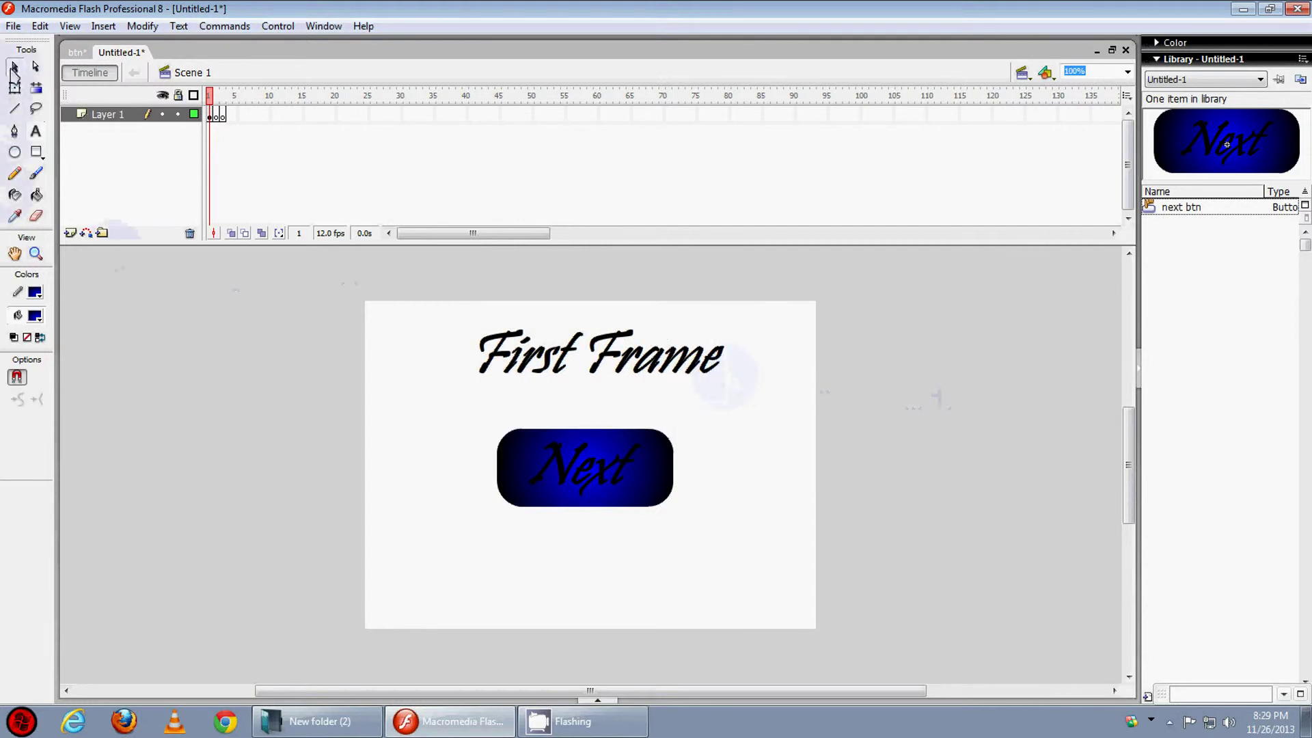
Step: Place a copy of the next btn button from the Library onto frame 2
{"action": "left_click", "coordinate": [215, 114]}
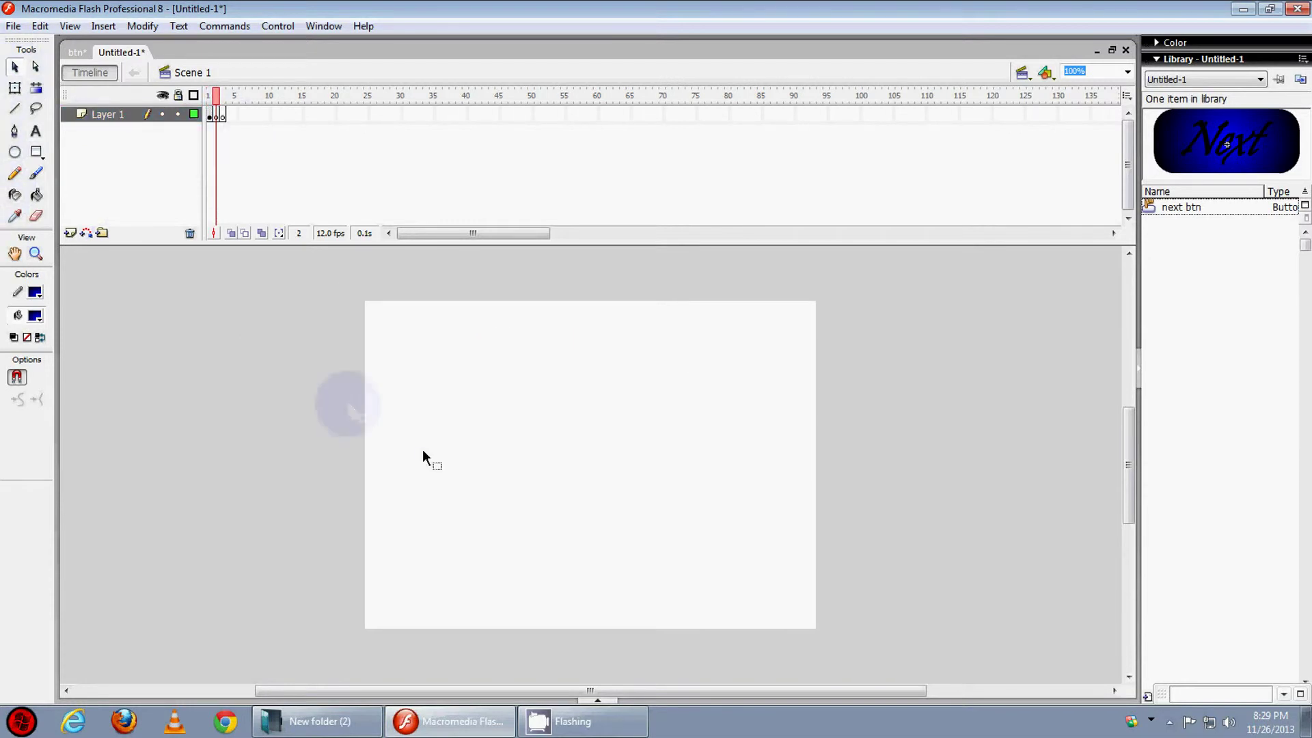
{"action": "left_click_drag", "start_coordinate": [422, 456], "coordinate": [590, 461]}
{"action": "left_click", "coordinate": [771, 529]}
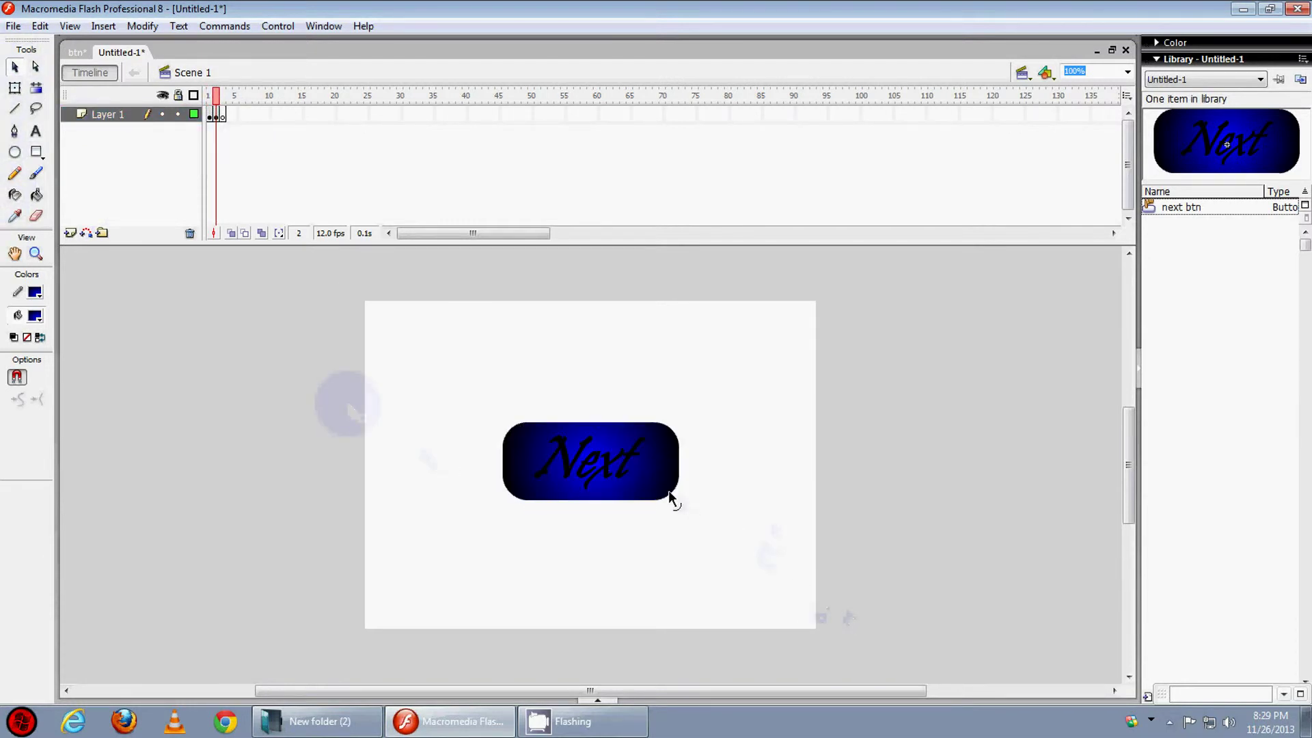
{"action": "double_click", "coordinate": [606, 467]}
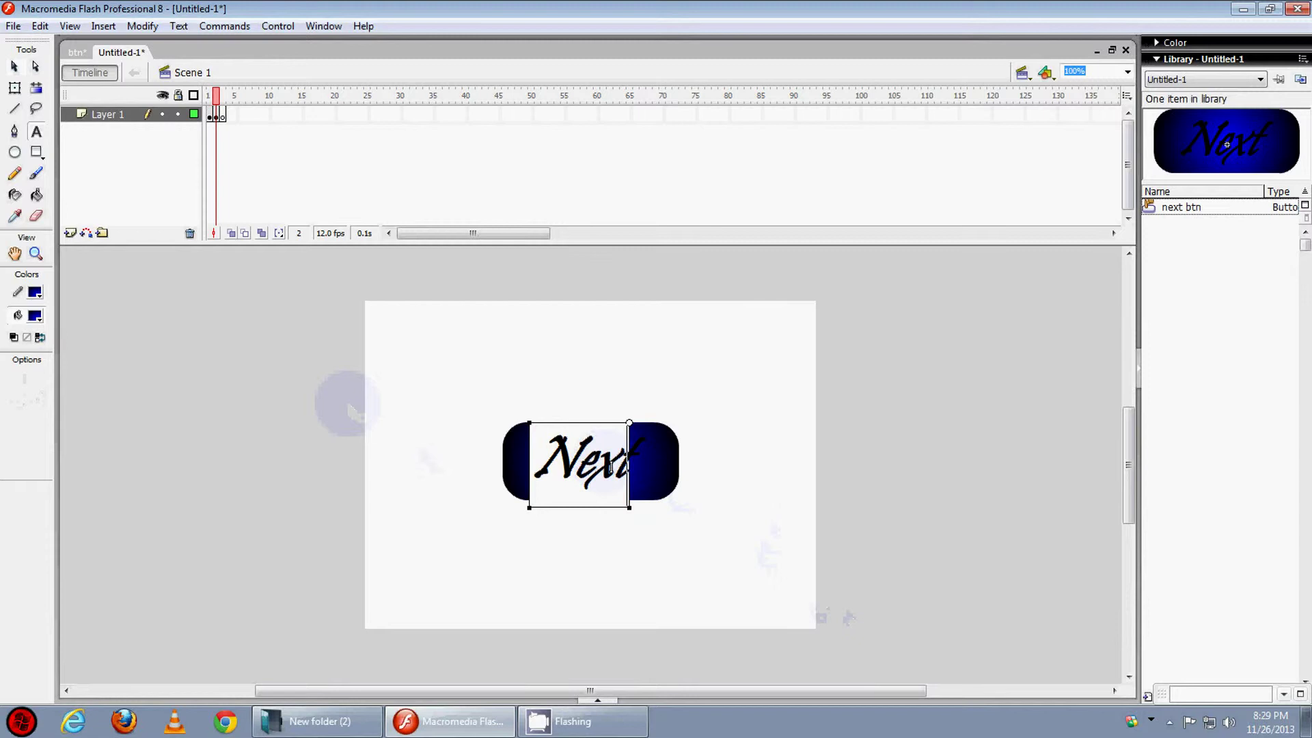
{"action": "key", "text": "BackSpace"}
{"action": "key", "text": "BackSpace"}
{"action": "key", "text": "BackSpace"}
{"action": "key", "text": "BackSpace"}
{"action": "type", "text": "Pr"}
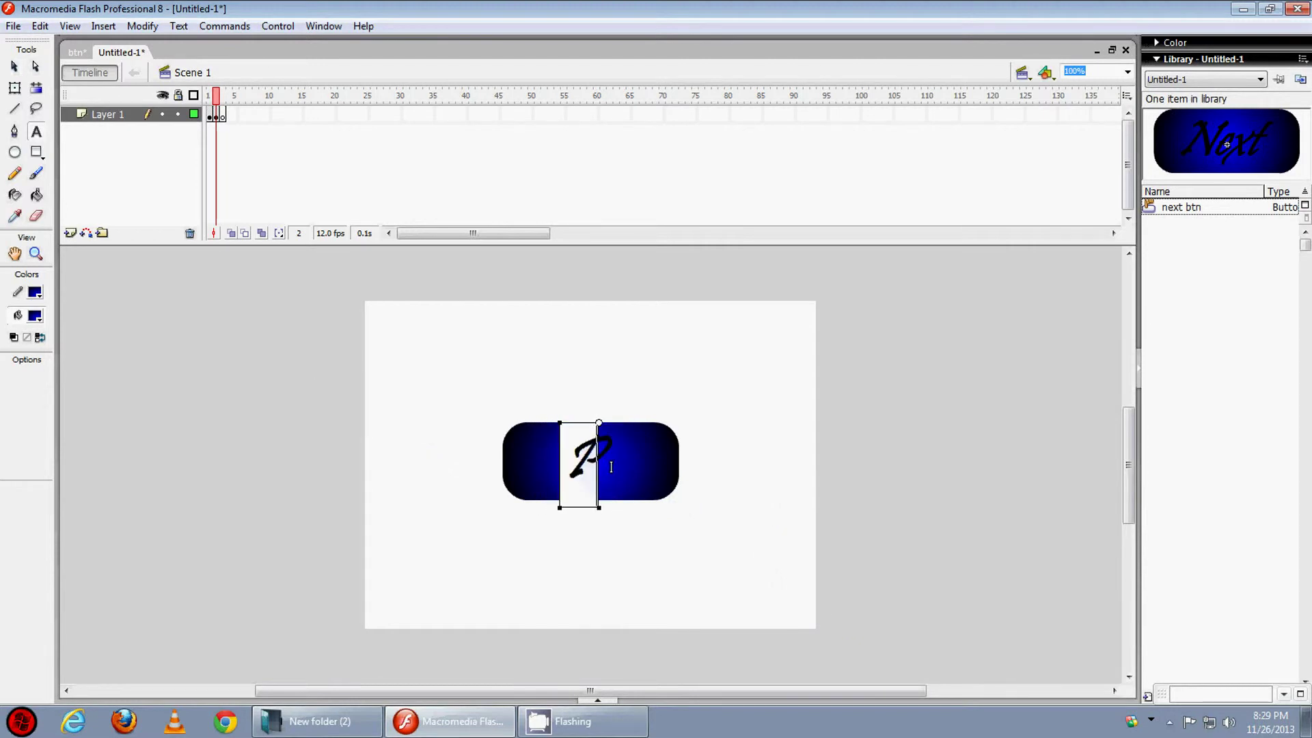
{"action": "key", "text": "BackSpace"}
{"action": "key", "text": "BackSpace"}
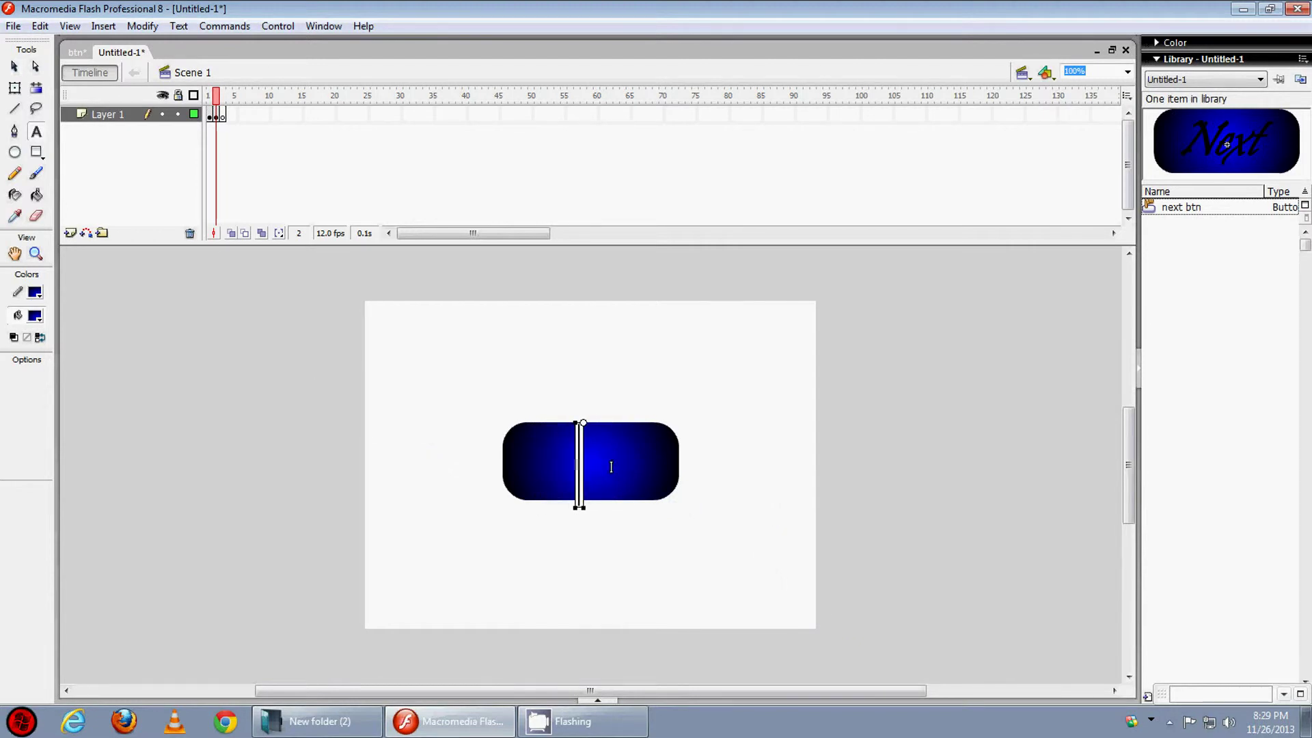
{"action": "key", "text": "ctrl+z"}
{"action": "key", "text": "Escape"}
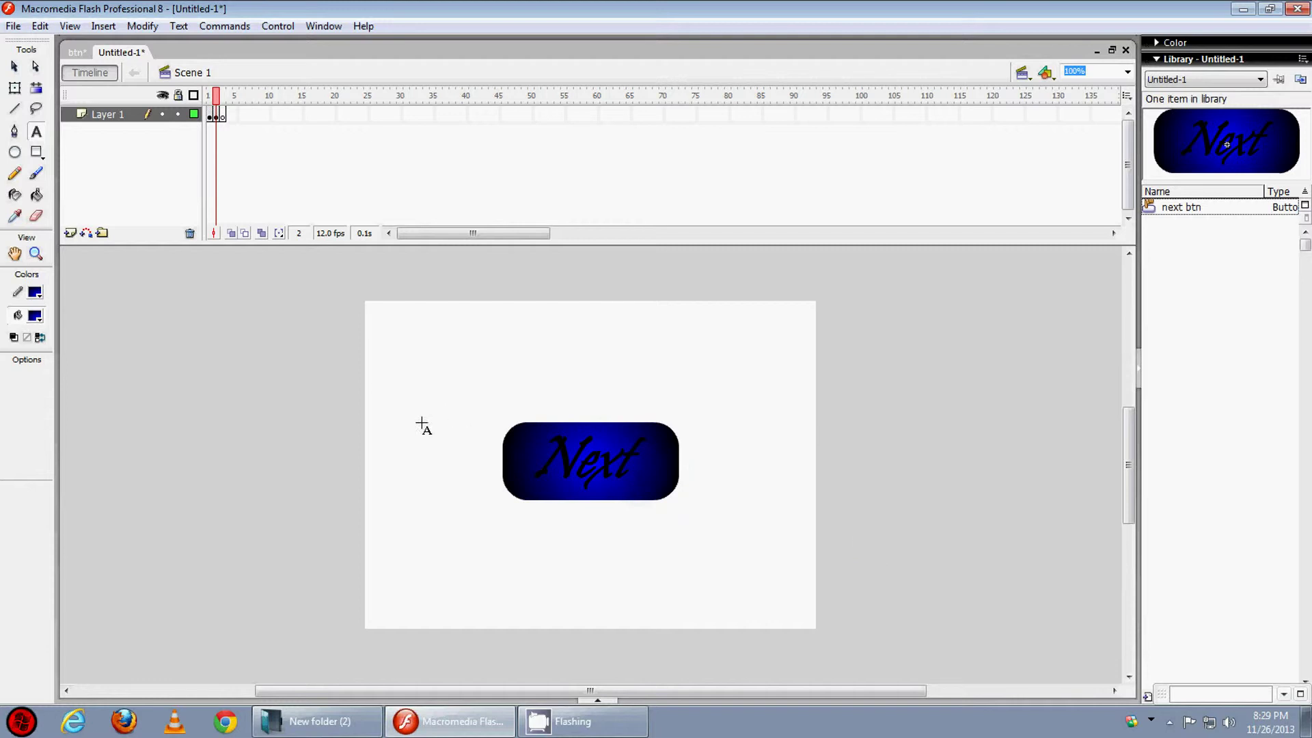
{"action": "left_click", "coordinate": [13, 66]}
Step: Move the button to the lower left and relabel it 'Previous'
{"action": "left_click_drag", "start_coordinate": [830, 608], "coordinate": [399, 350]}
{"action": "left_click_drag", "start_coordinate": [618, 484], "coordinate": [498, 570]}
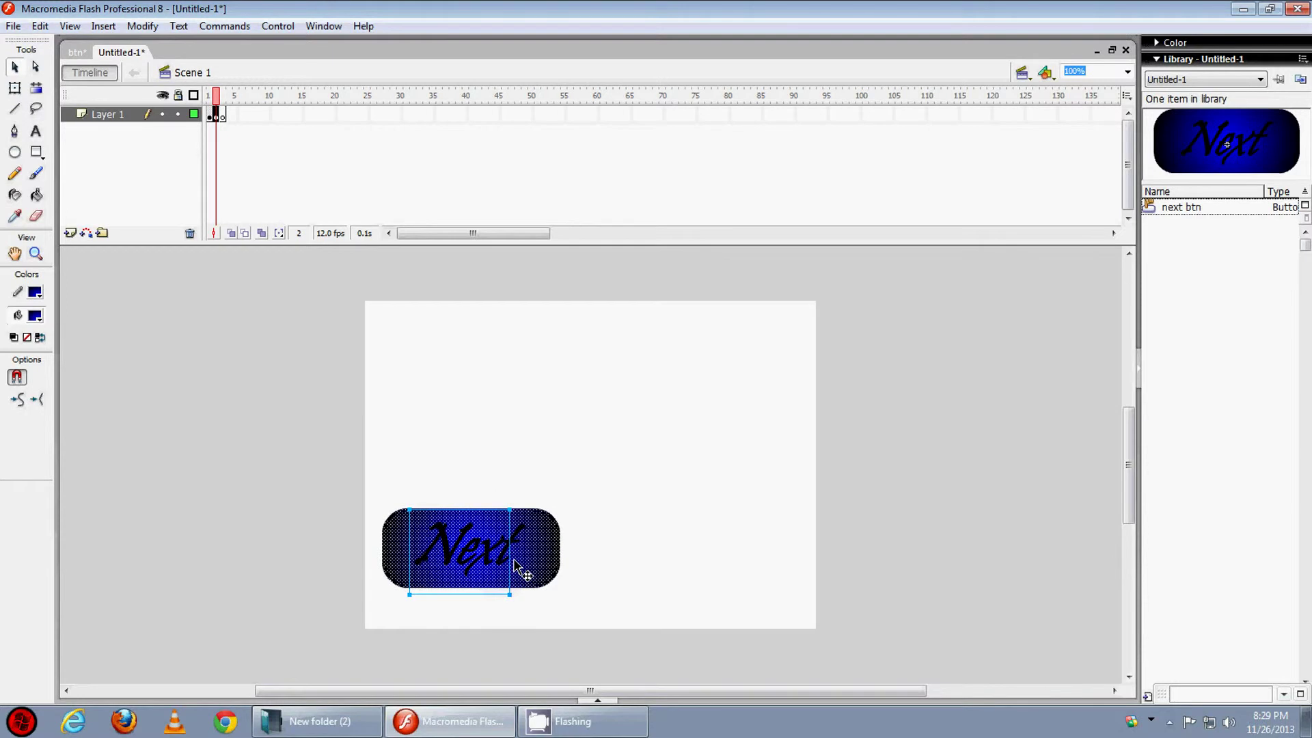
{"action": "double_click", "coordinate": [483, 561]}
{"action": "left_click_drag", "start_coordinate": [494, 561], "coordinate": [397, 557]}
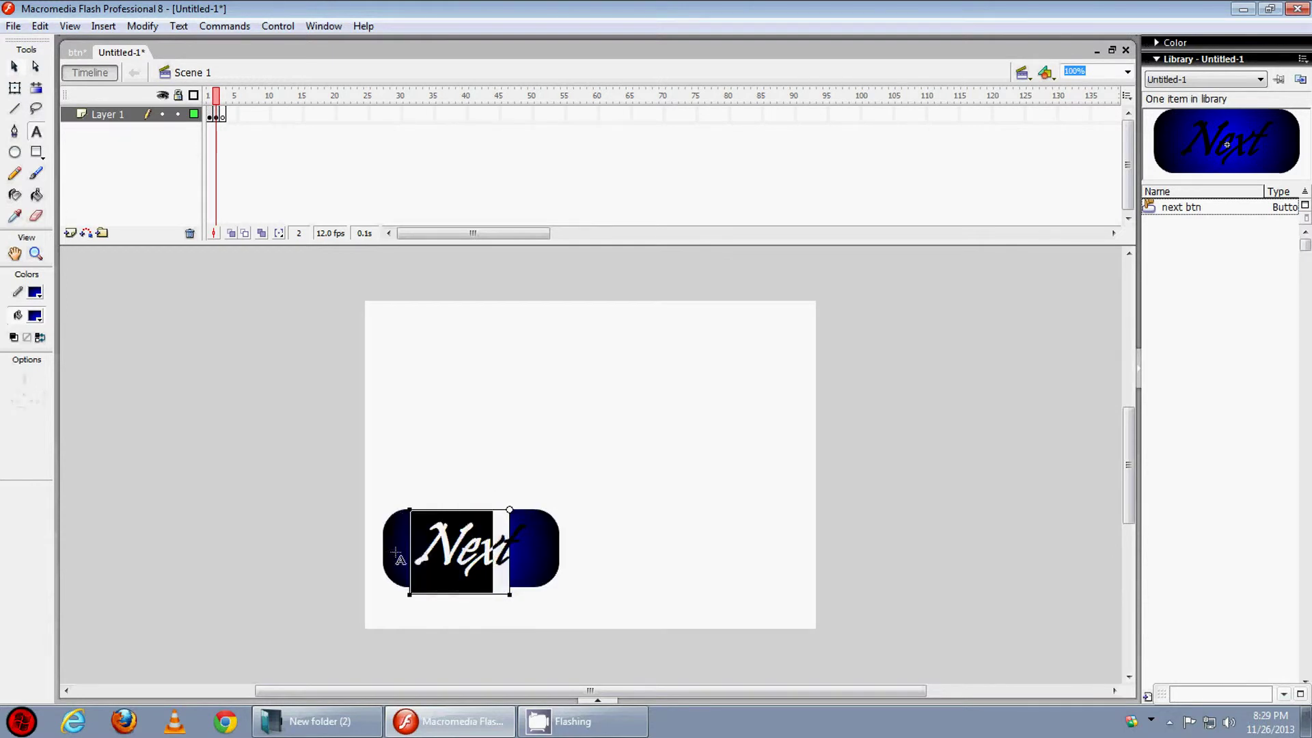
{"action": "type", "text": "Previou"}
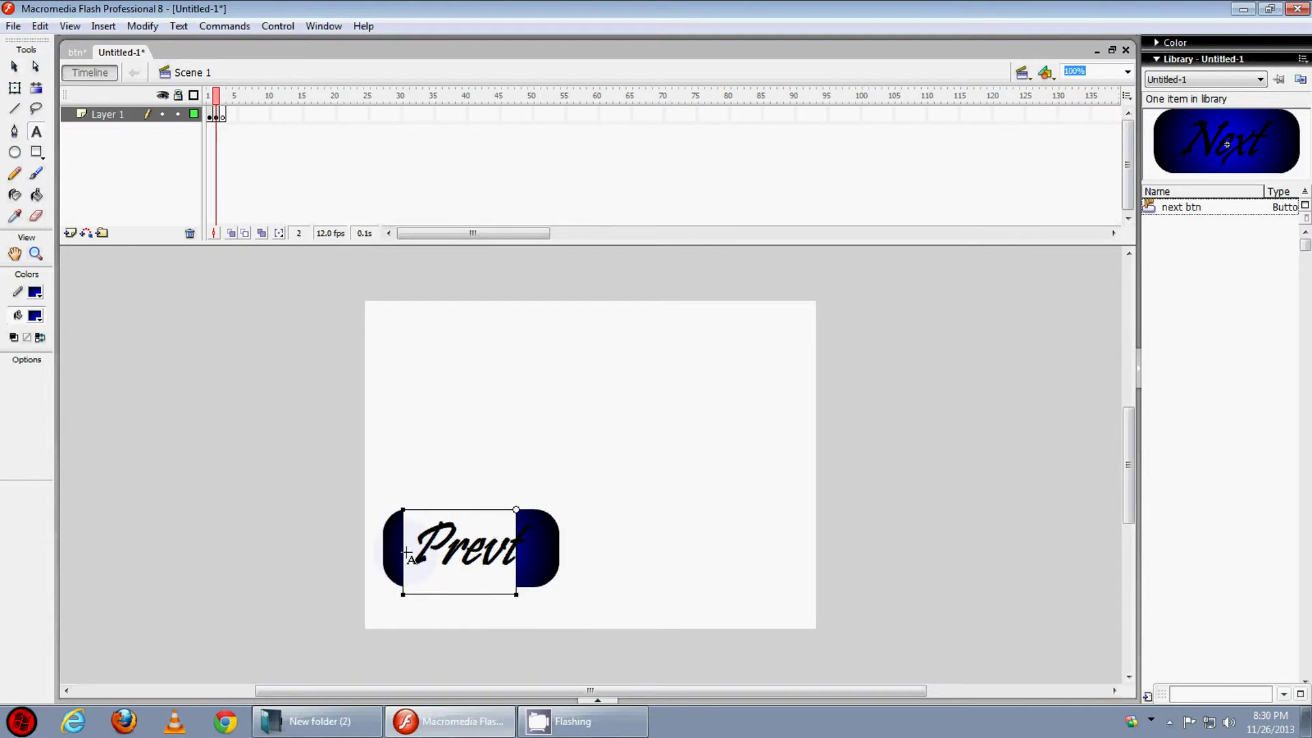
{"action": "type", "text": "s"}
{"action": "key", "text": "Delete"}
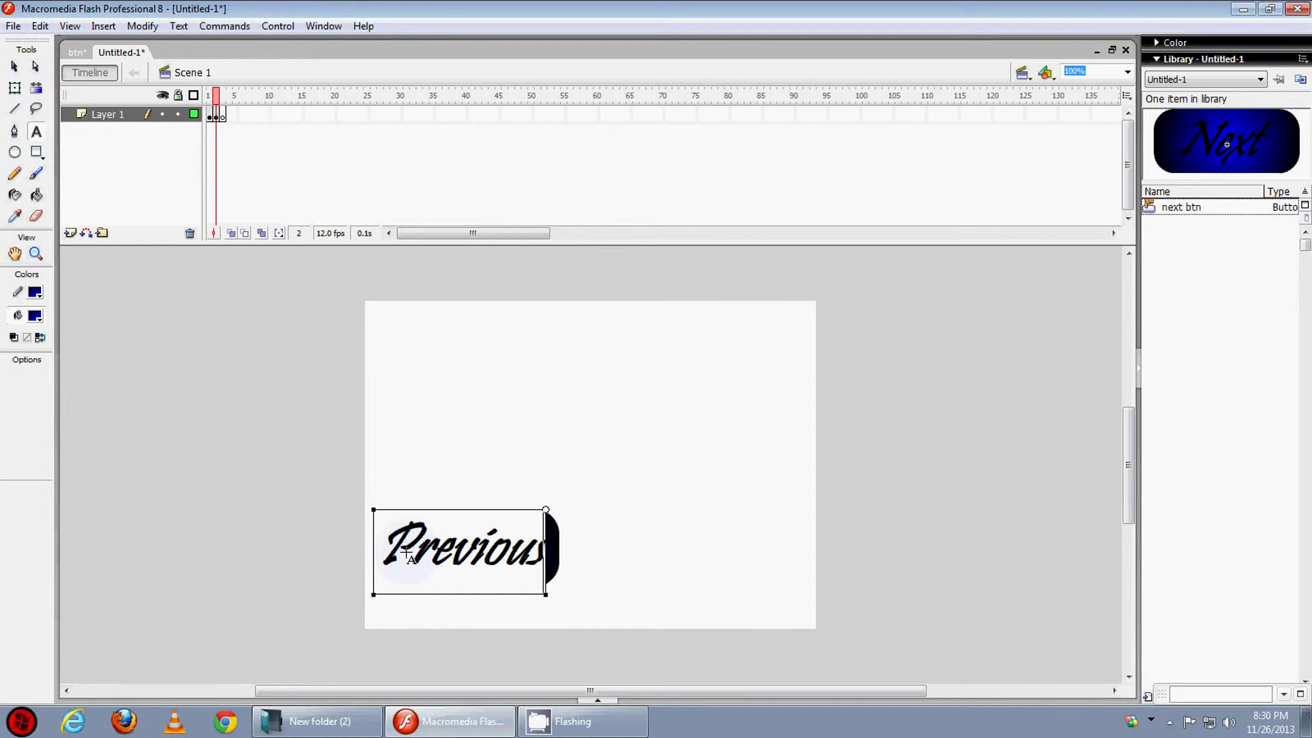
{"action": "left_click", "coordinate": [815, 557]}
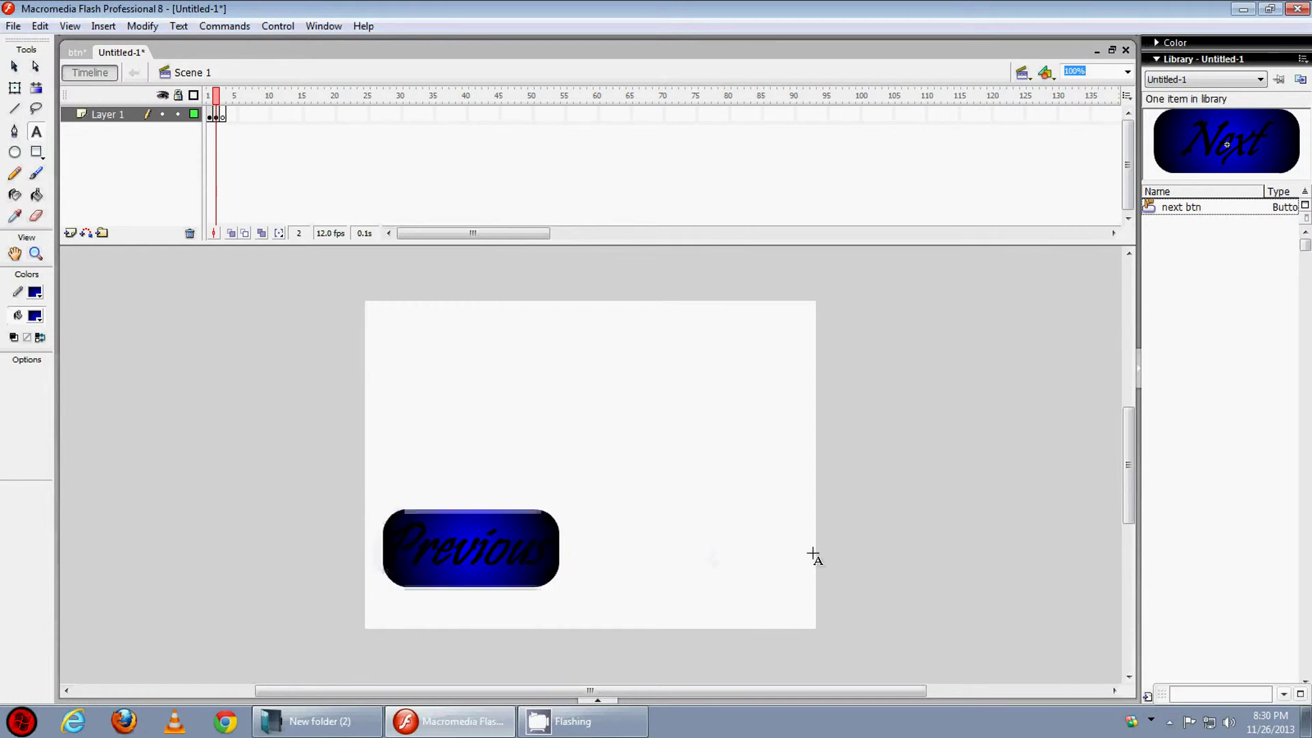
Step: Set the Previous label's font size to 56 in the Properties panel
{"action": "left_click", "coordinate": [498, 556]}
{"action": "left_click", "coordinate": [598, 699]}
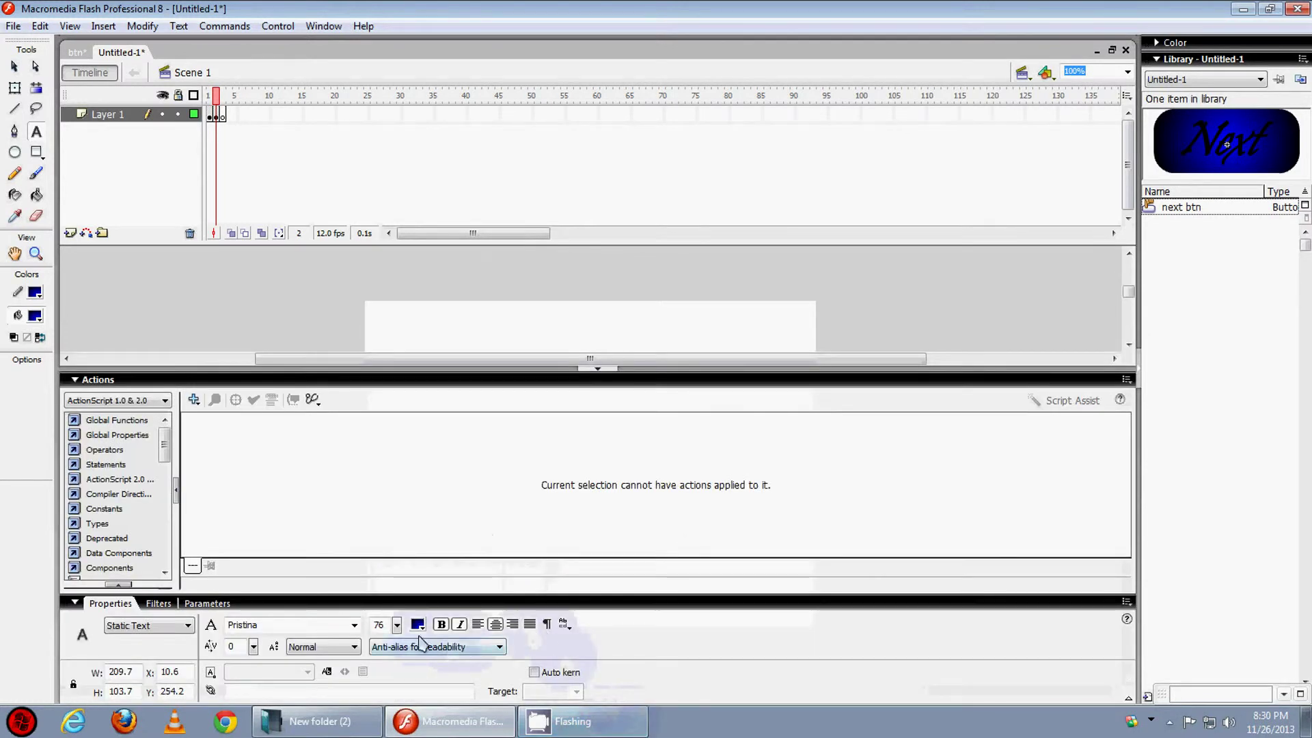
{"action": "left_click", "coordinate": [397, 626]}
{"action": "left_click_drag", "start_coordinate": [400, 646], "coordinate": [399, 651]}
{"action": "left_click", "coordinate": [581, 372]}
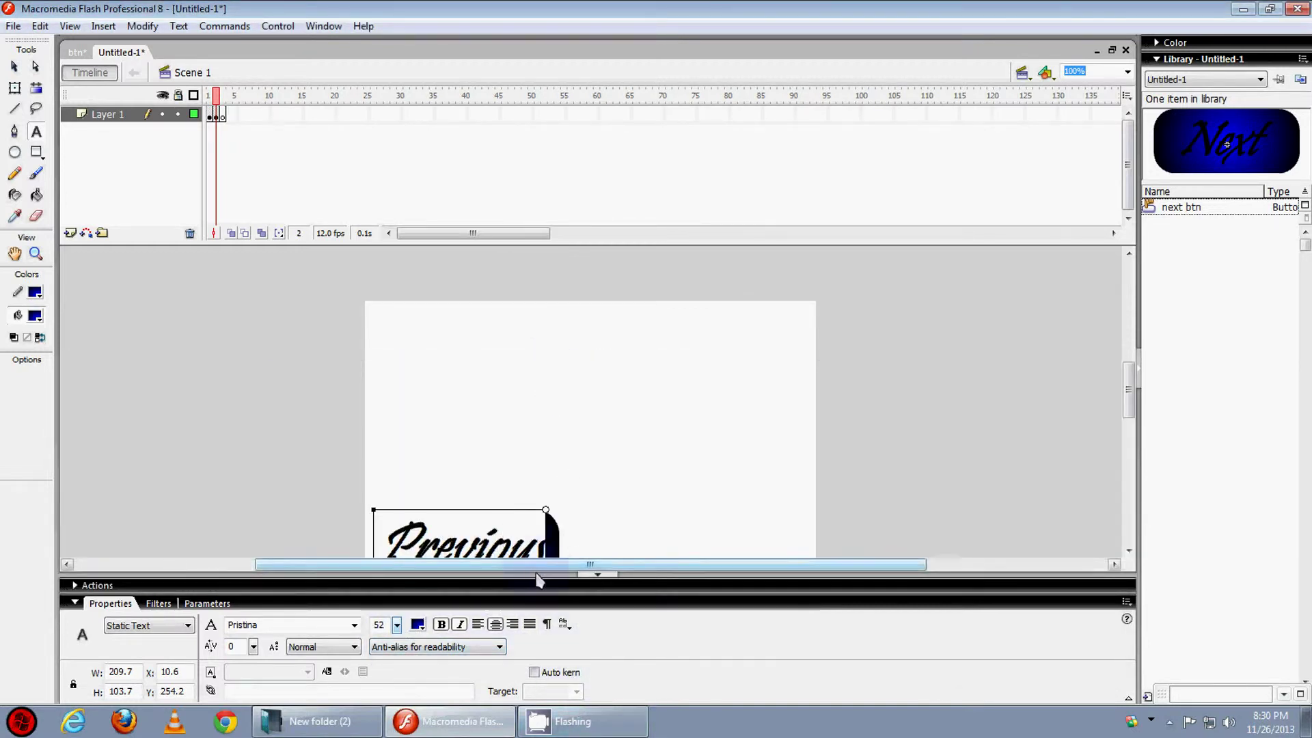
{"action": "left_click", "coordinate": [397, 625]}
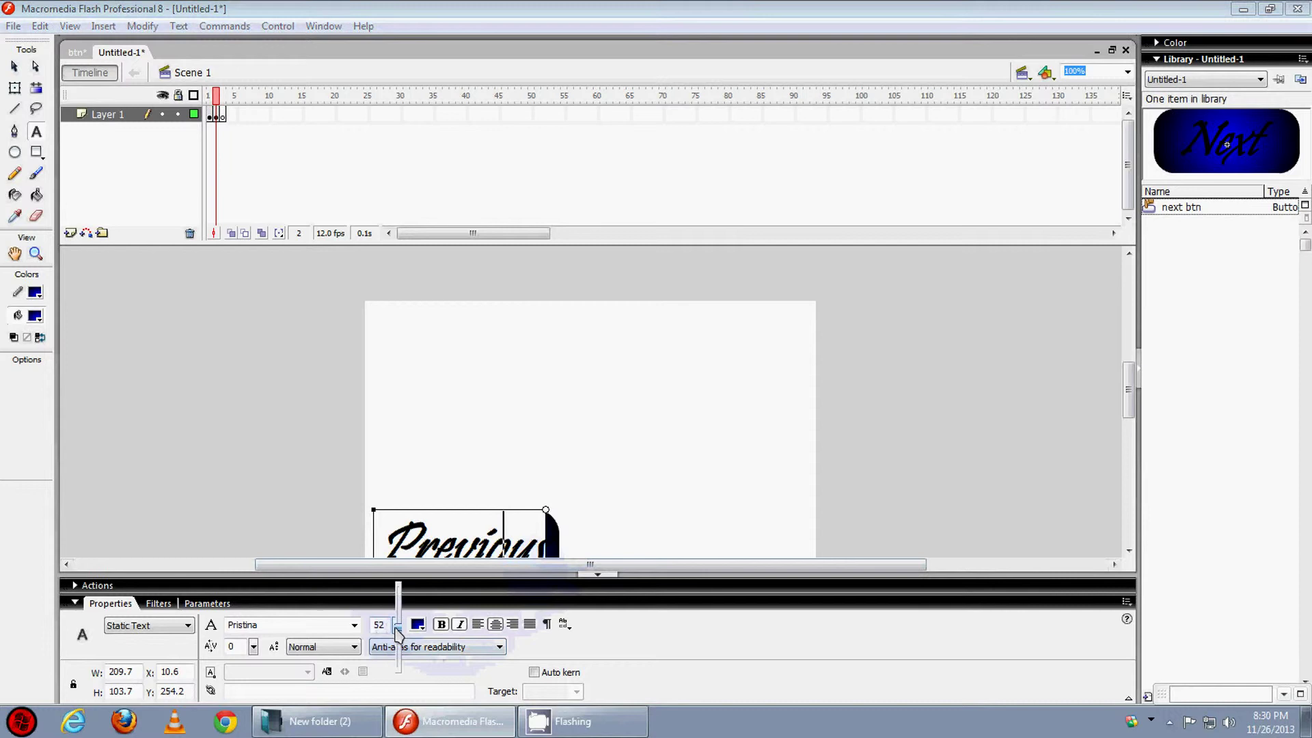
{"action": "left_click_drag", "start_coordinate": [397, 639], "coordinate": [400, 661]}
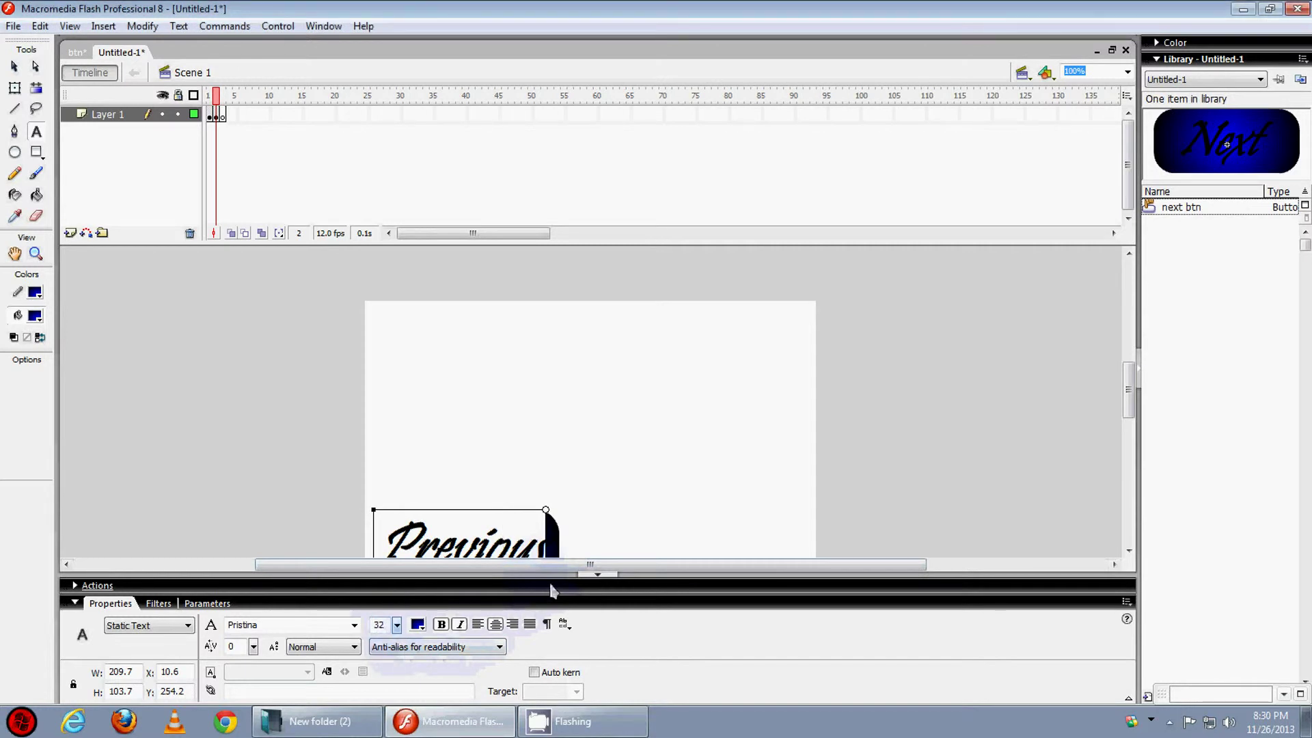
{"action": "double_click", "coordinate": [523, 554]}
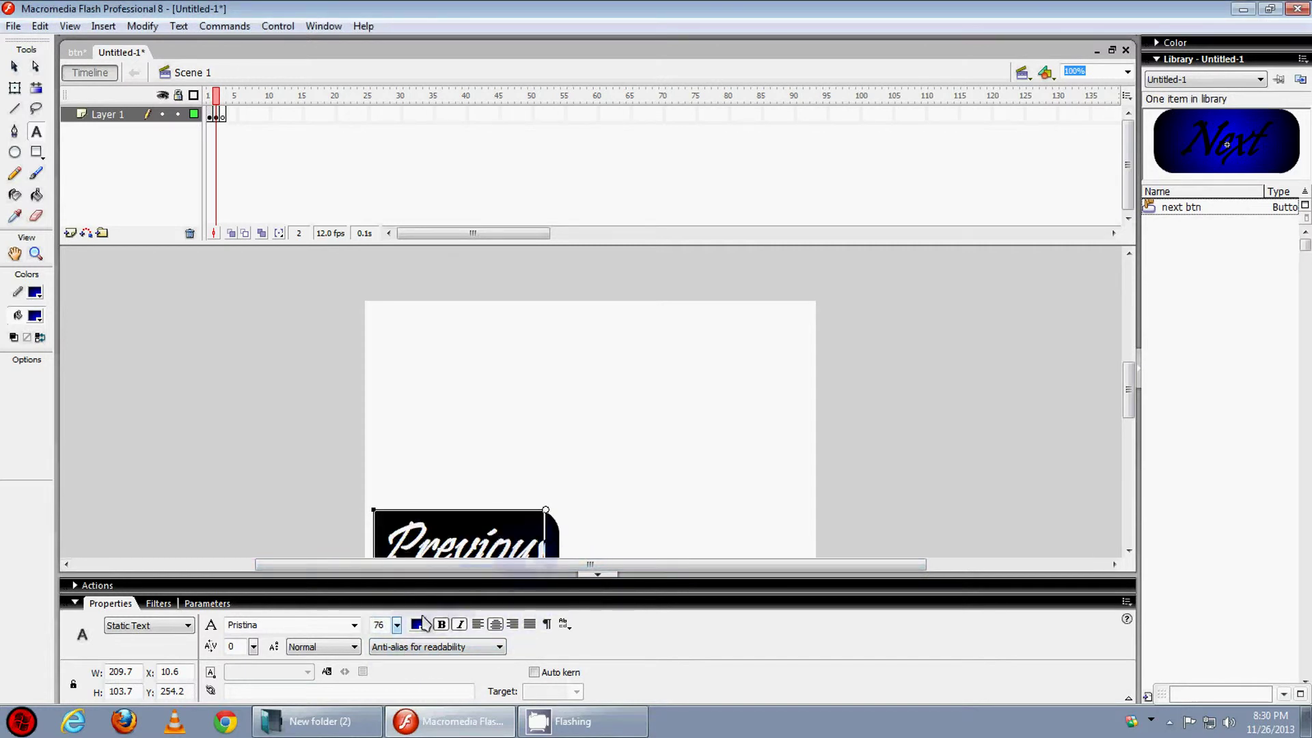
{"action": "mouse_move", "coordinate": [397, 625]}
{"action": "left_mouse_down"}
{"action": "mouse_move", "coordinate": [400, 666]}
{"action": "mouse_move", "coordinate": [400, 651]}
{"action": "left_mouse_up"}
{"action": "left_click", "coordinate": [598, 573]}
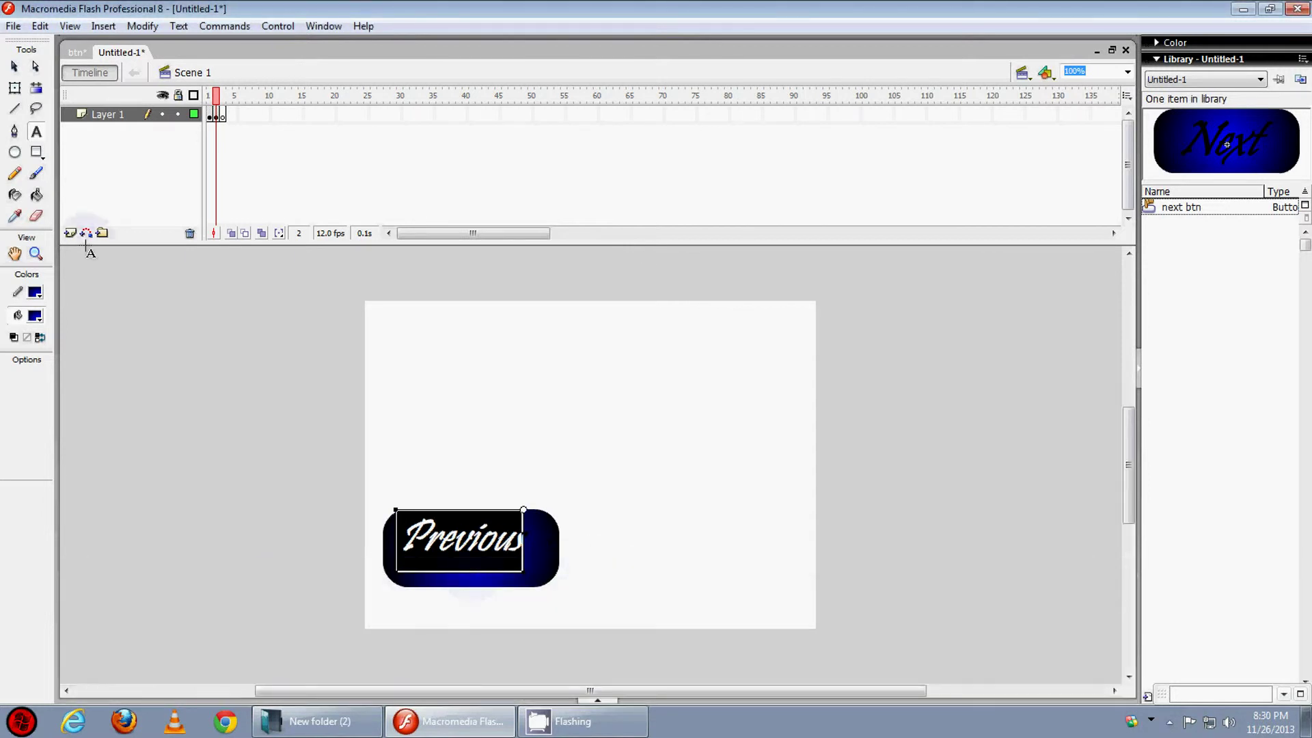
Step: Move the Previous label lower so it sits centred on the button
{"action": "left_click", "coordinate": [14, 67]}
{"action": "mouse_move", "coordinate": [459, 540]}
{"action": "left_mouse_down"}
{"action": "mouse_move", "coordinate": [475, 565]}
{"action": "mouse_move", "coordinate": [469, 556]}
{"action": "left_mouse_up"}
{"action": "left_click", "coordinate": [660, 589]}
{"action": "left_click", "coordinate": [517, 572]}
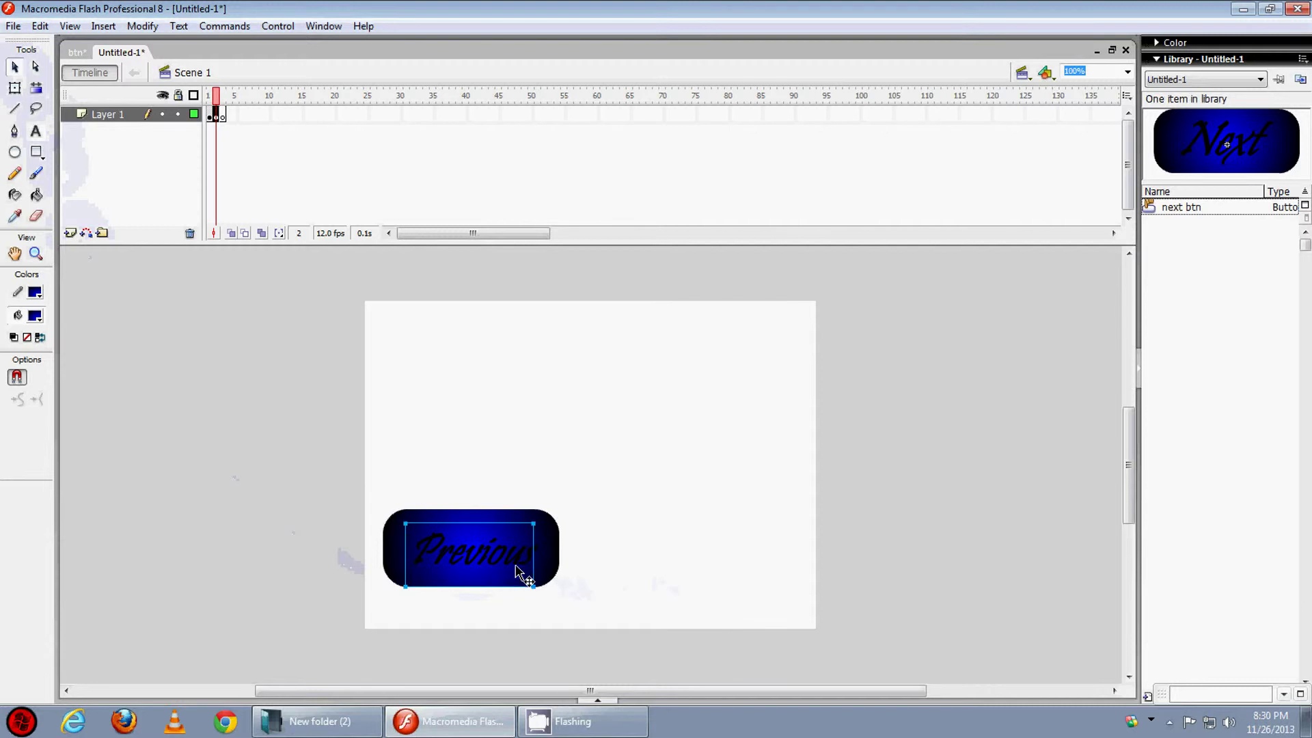
Step: Place another copy of next btn at the lower right of frame 2
{"action": "left_click", "coordinate": [765, 562]}
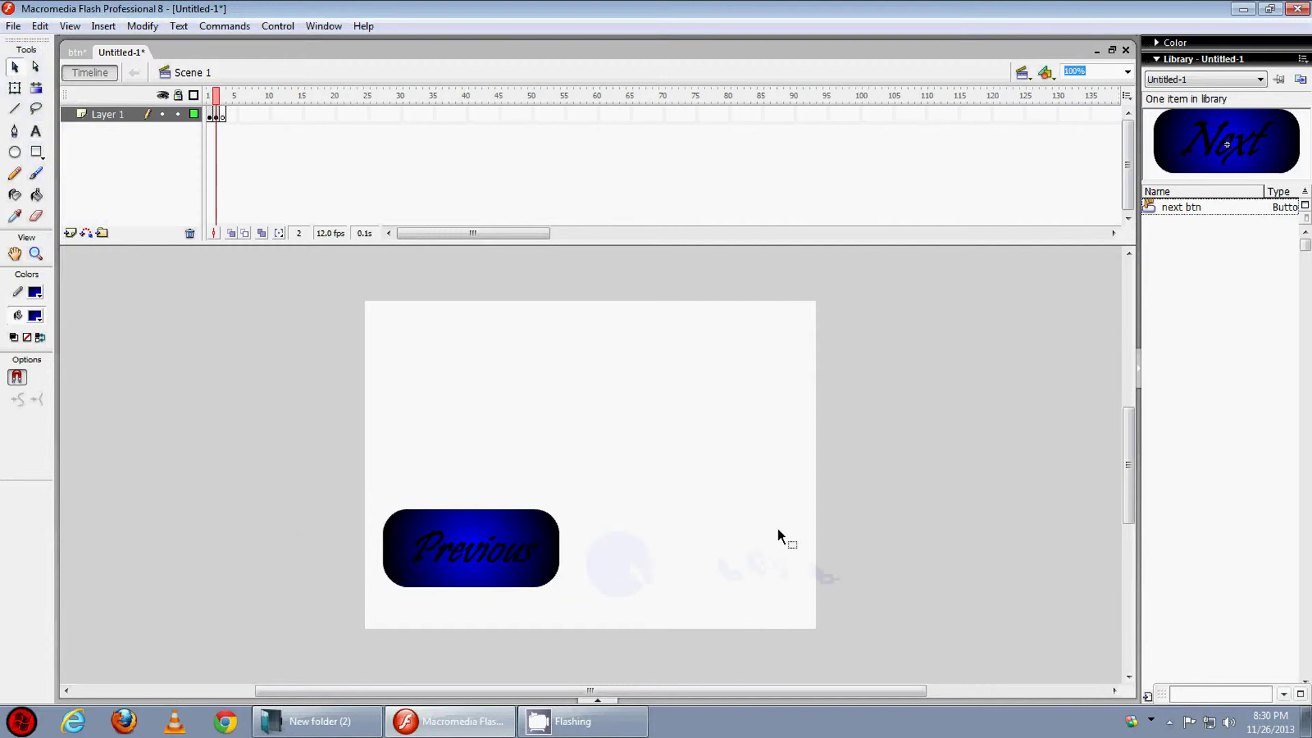
{"action": "left_click_drag", "start_coordinate": [1192, 207], "coordinate": [736, 574]}
{"action": "left_click", "coordinate": [790, 461]}
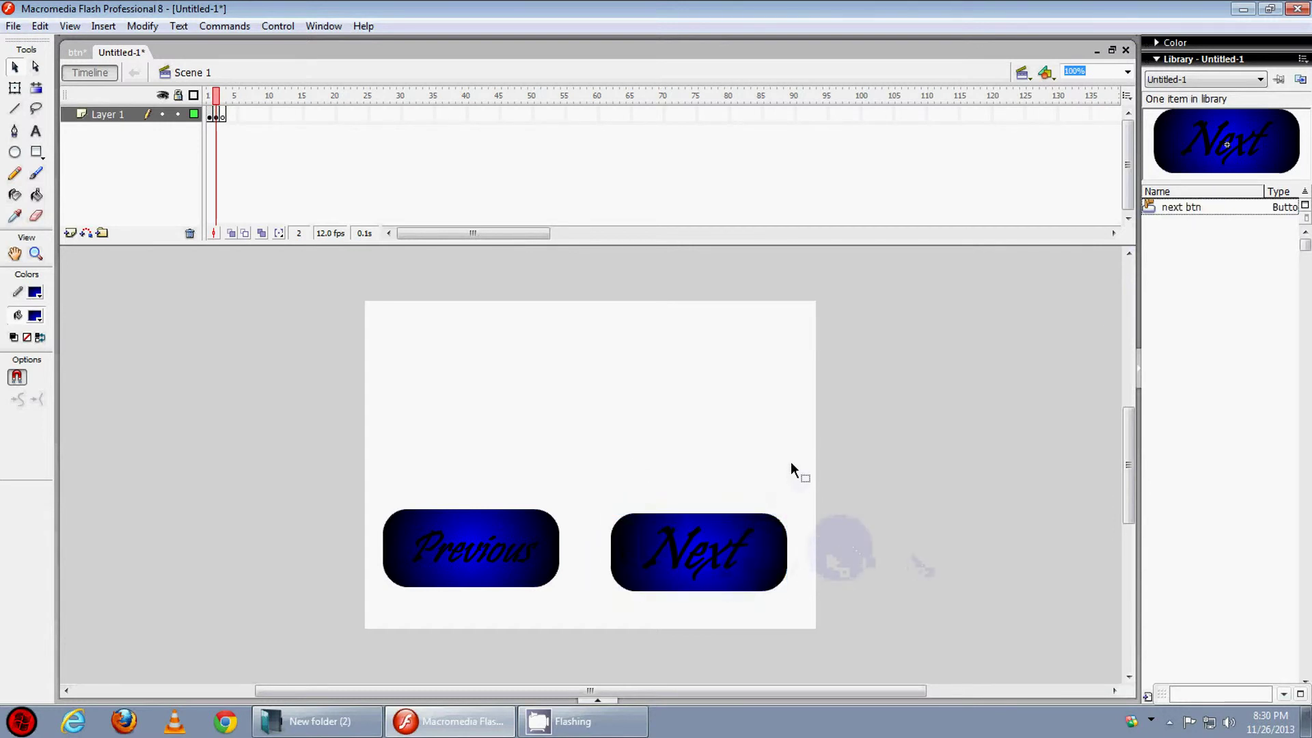
Step: Type the heading 'The Second Frame' in a text box above both buttons
{"action": "left_click", "coordinate": [38, 132]}
{"action": "left_click_drag", "start_coordinate": [469, 367], "coordinate": [832, 413]}
{"action": "type", "text": "The"}
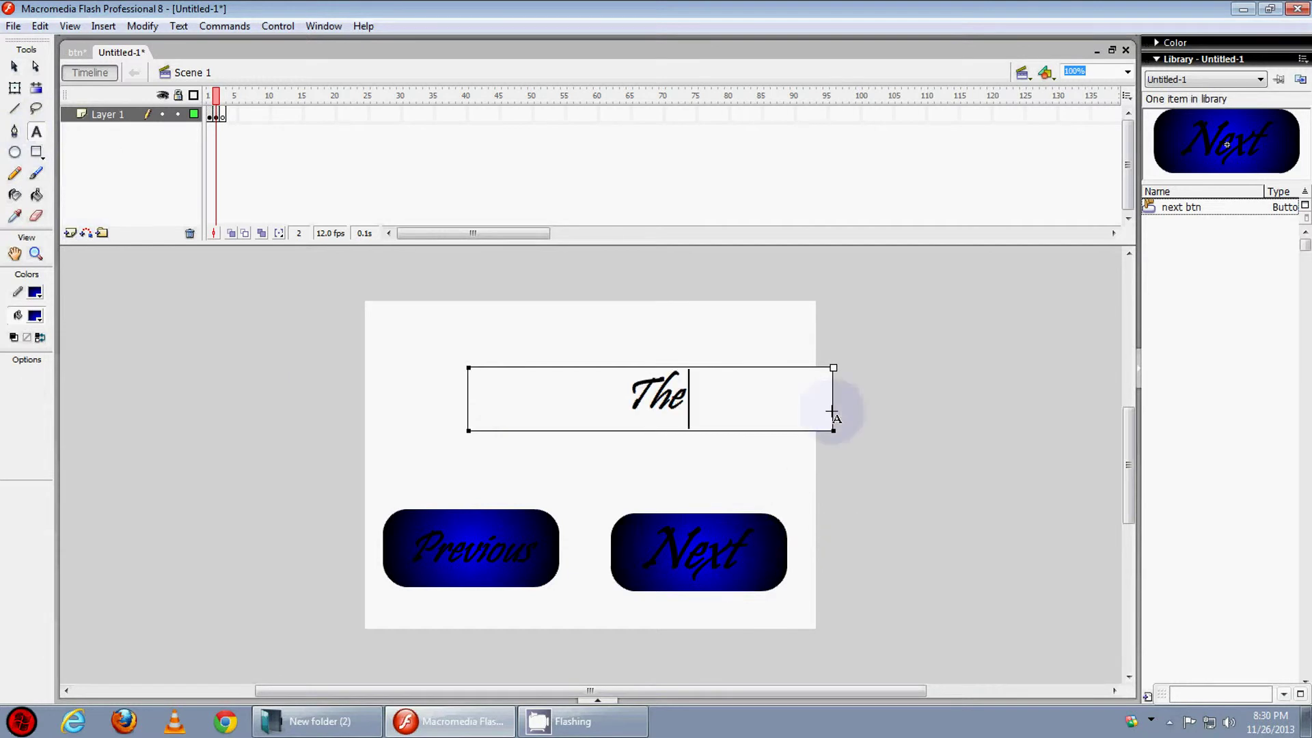
{"action": "type", "text": " Secon"}
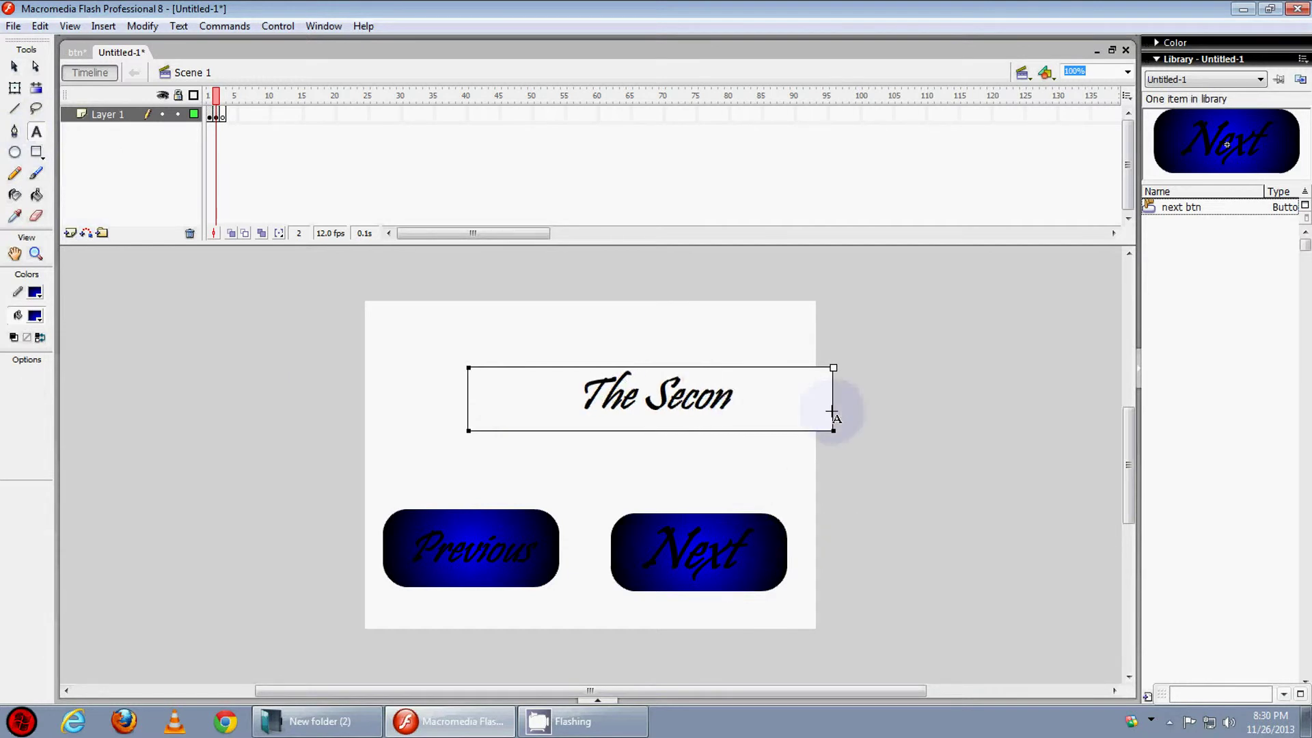
{"action": "type", "text": "d Frame"}
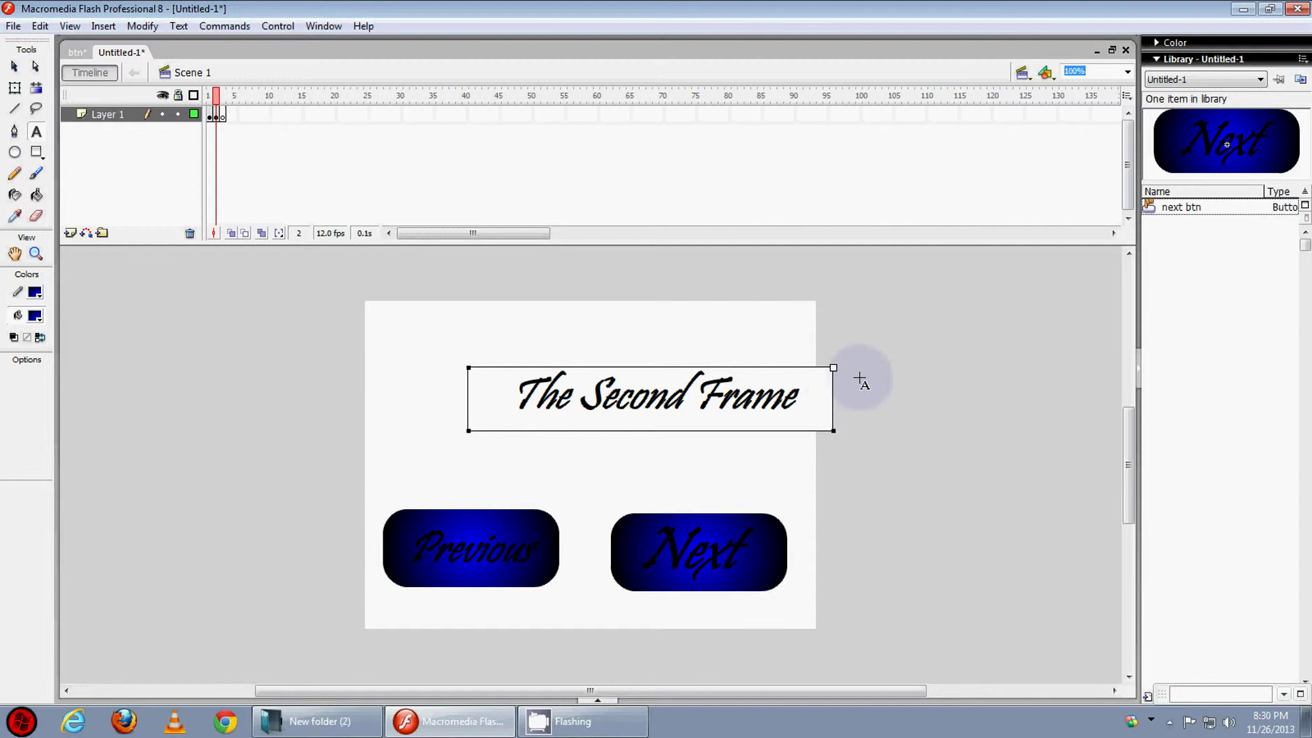
{"action": "left_click", "coordinate": [14, 66]}
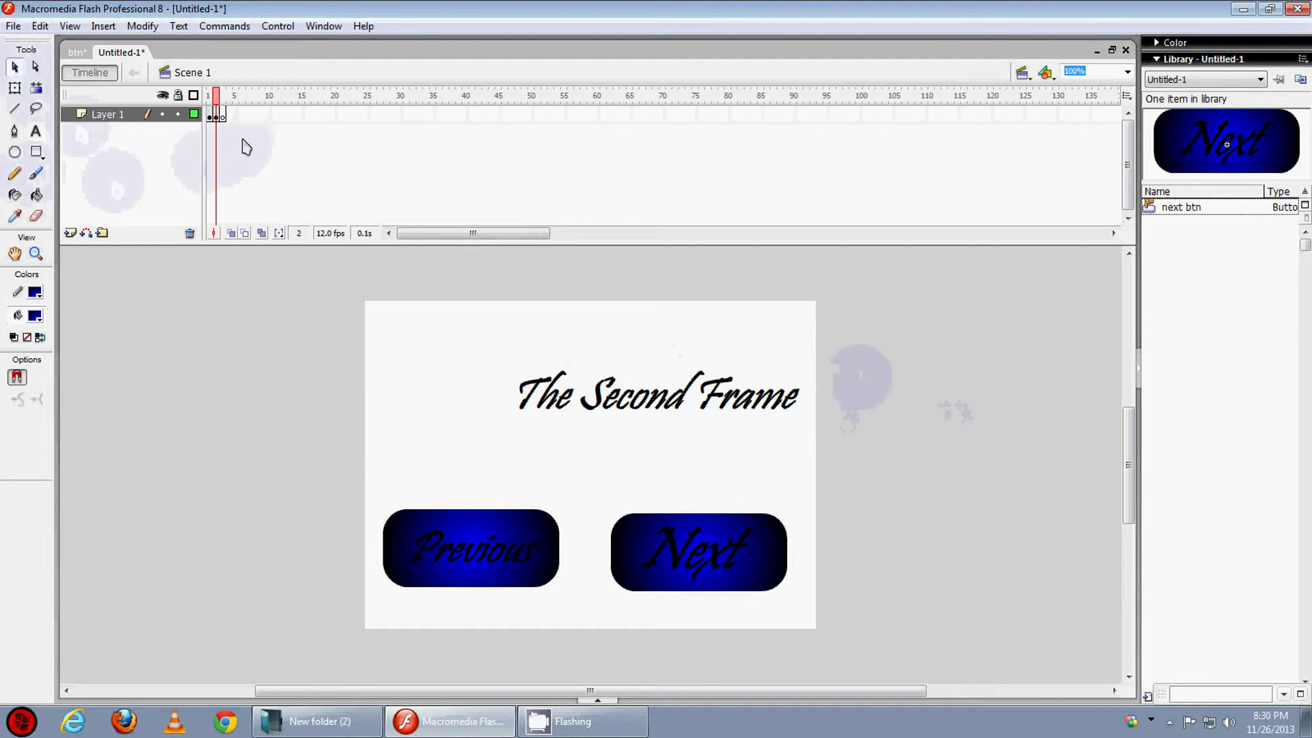
Step: On frame 3, type the heading 'The Third Frame' near the top of the stage
{"action": "left_click", "coordinate": [222, 114]}
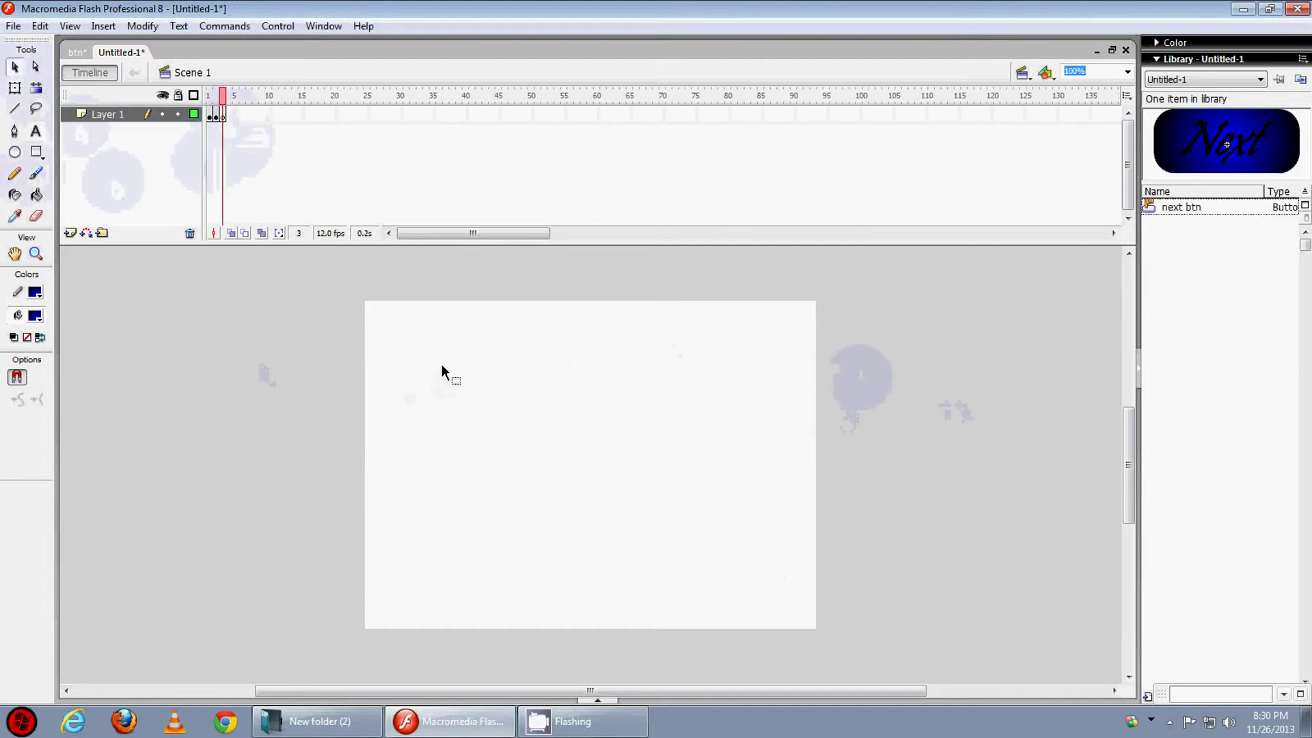
{"action": "left_click", "coordinate": [37, 131]}
{"action": "left_click_drag", "start_coordinate": [427, 401], "coordinate": [794, 402]}
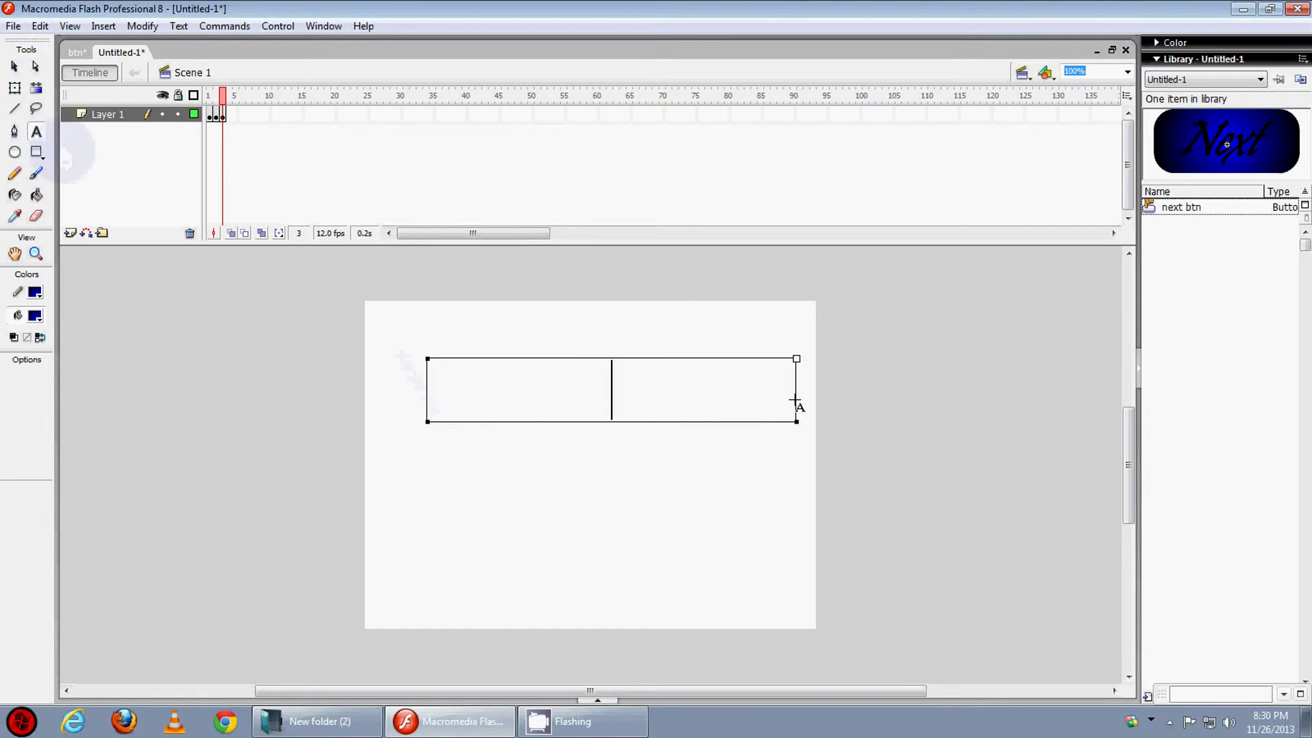
{"action": "type", "text": "The Thi"}
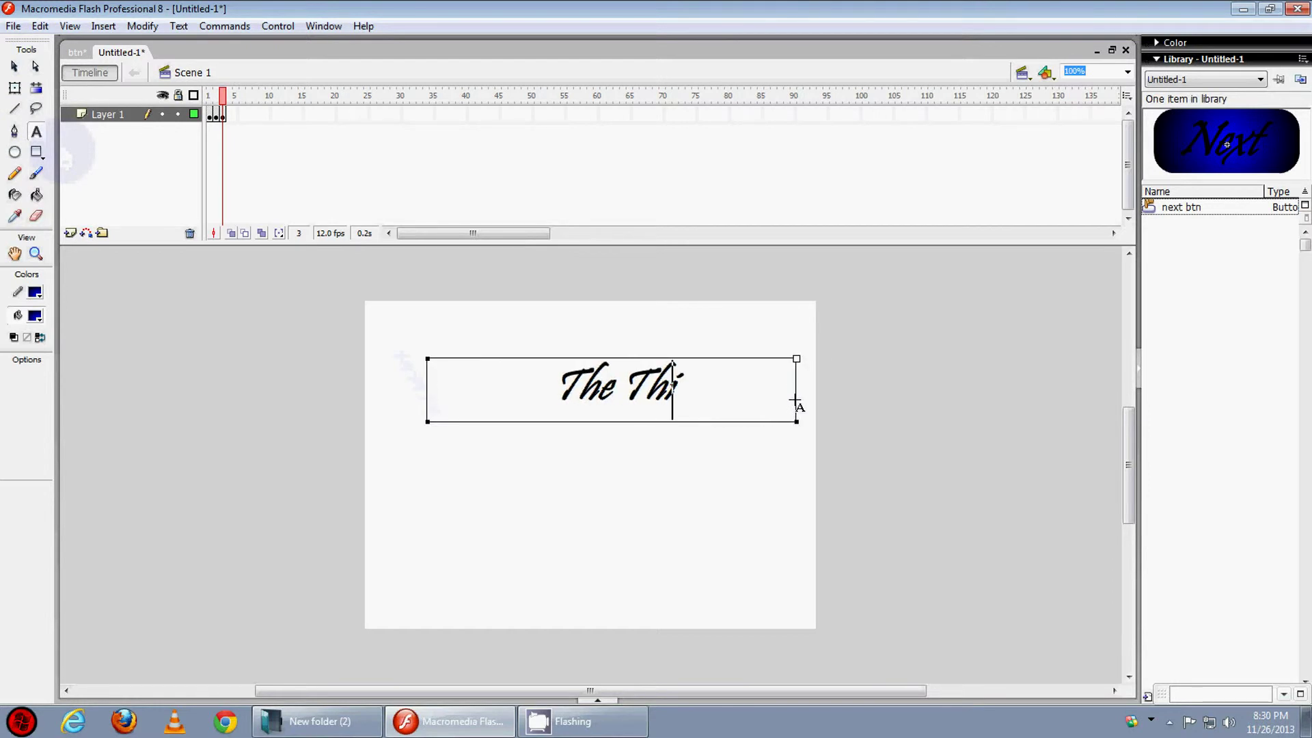
{"action": "type", "text": "rd"}
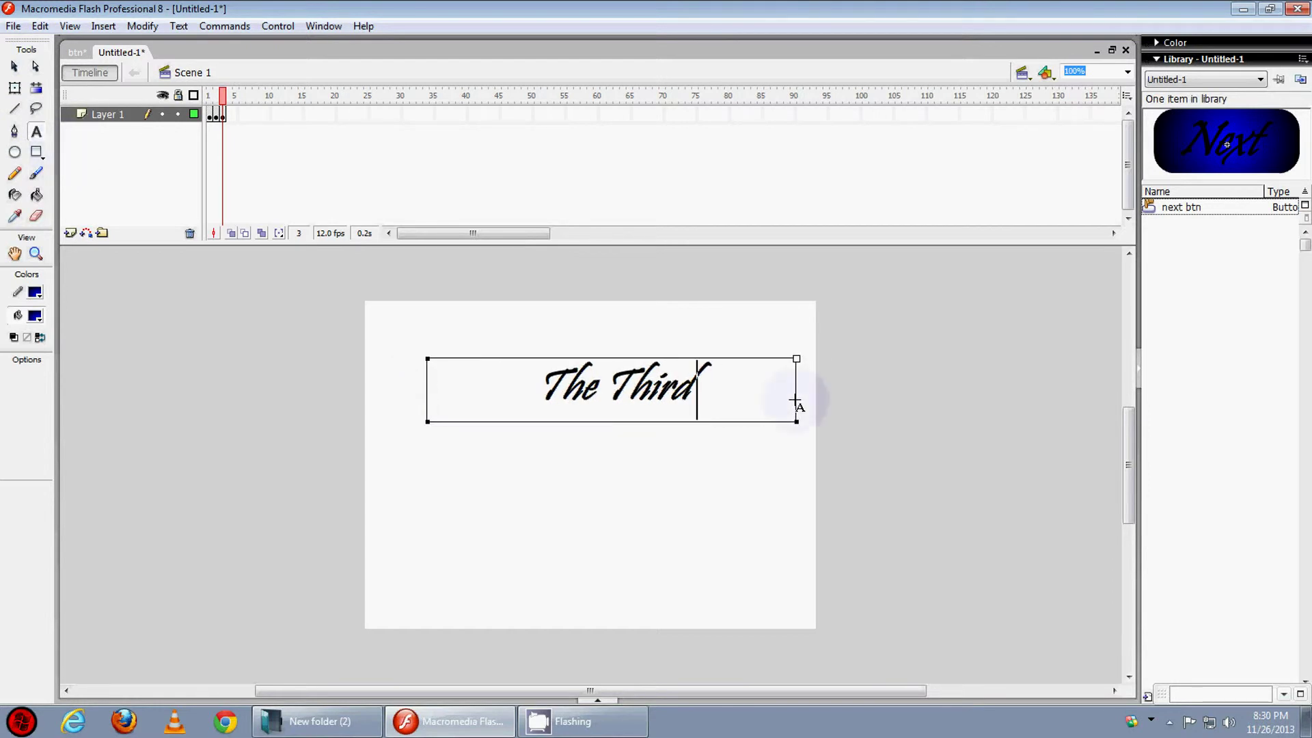
{"action": "type", "text": " Frame"}
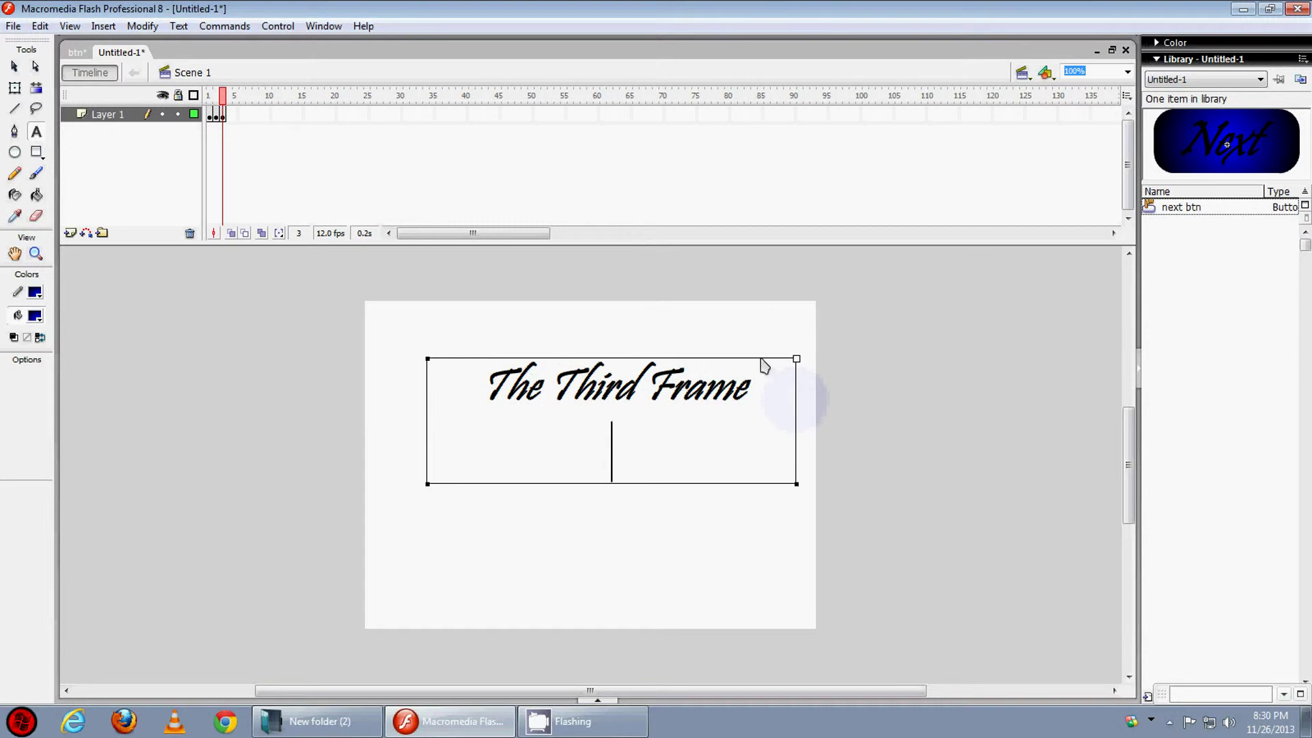
{"action": "left_click", "coordinate": [888, 459]}
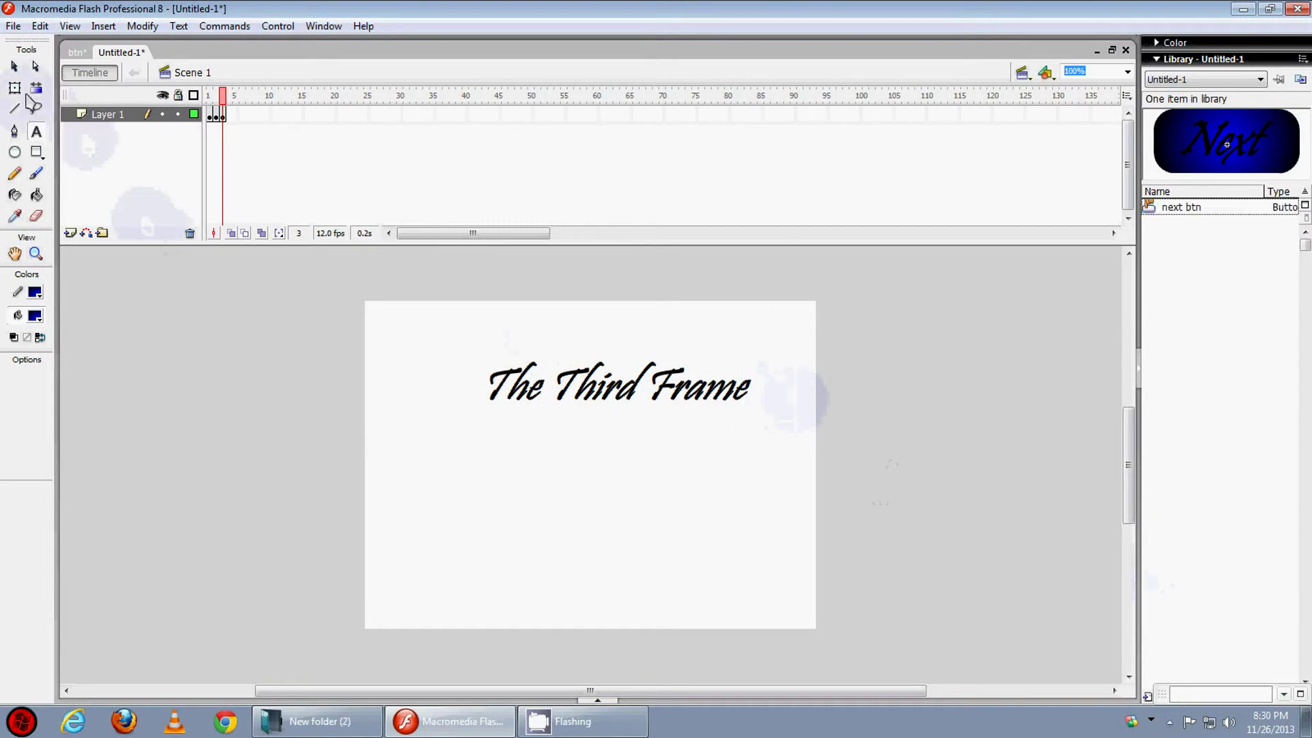
Step: Drag the next btn symbol from the Library, then return to frame 2 and select the Previous shapes
{"action": "left_click", "coordinate": [1192, 210]}
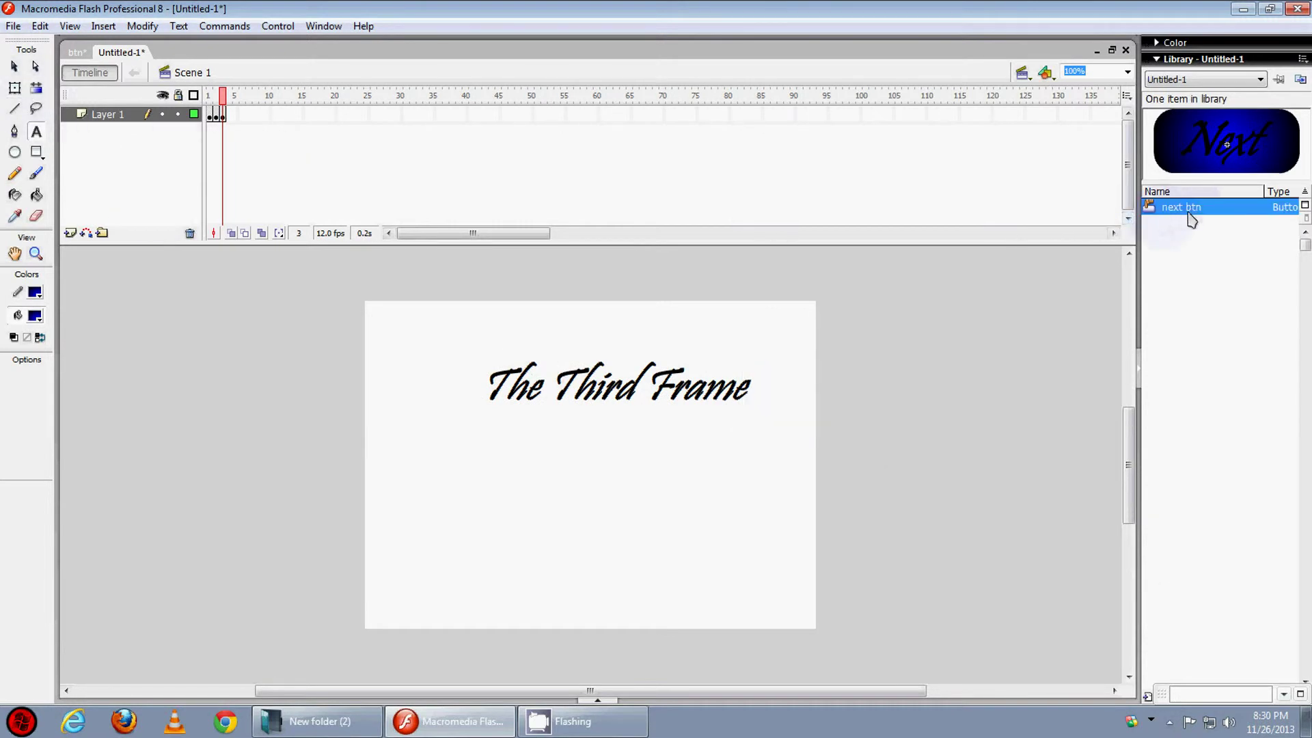
{"action": "left_click_drag", "start_coordinate": [1190, 214], "coordinate": [1275, 399]}
{"action": "left_click", "coordinate": [216, 114]}
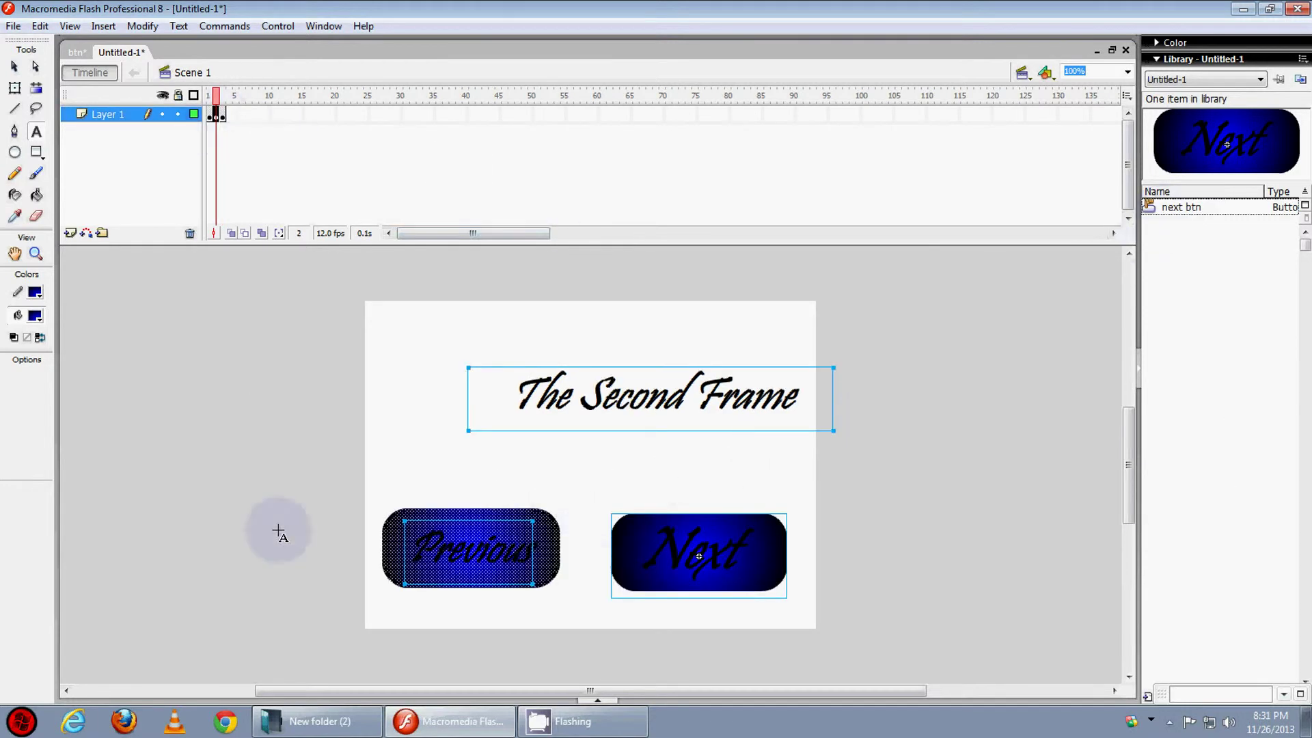
{"action": "left_click", "coordinate": [278, 533]}
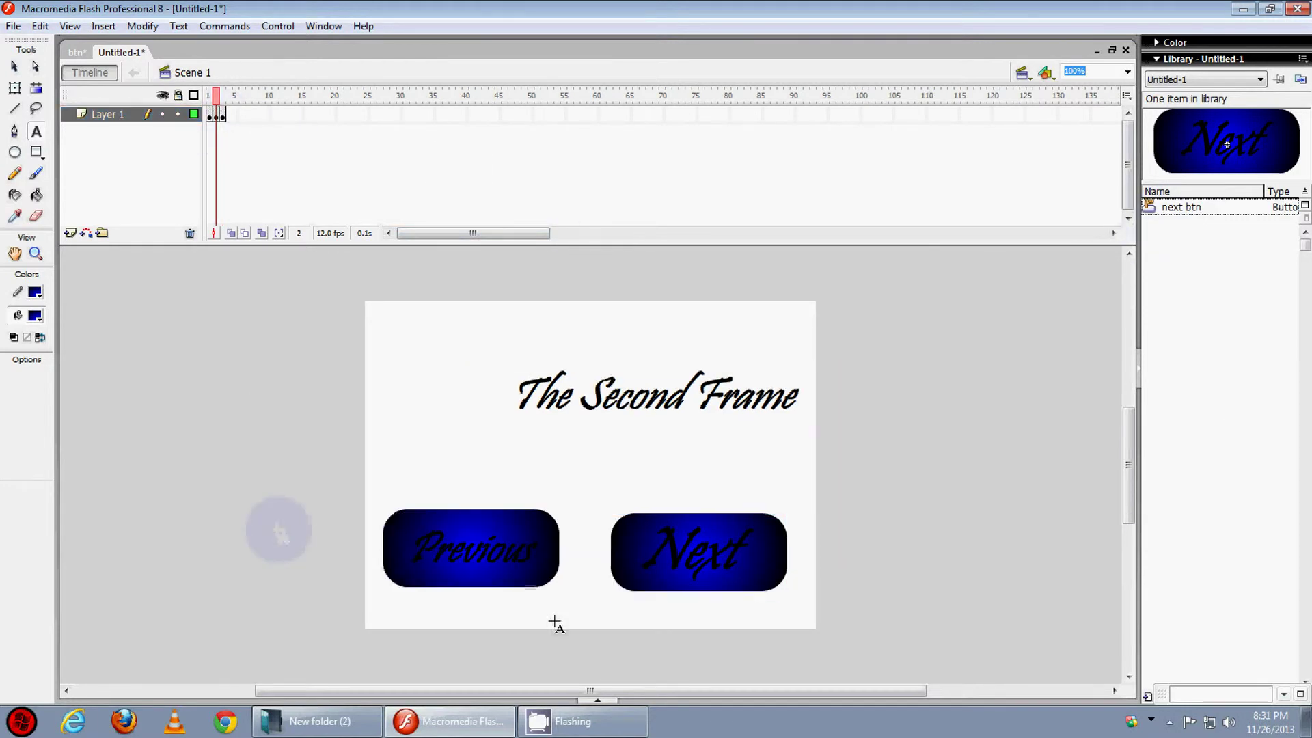
{"action": "left_click", "coordinate": [14, 66]}
{"action": "left_click_drag", "start_coordinate": [546, 619], "coordinate": [403, 521]}
Step: Convert the selected Previous shapes into a Button symbol named 'previous btn'
{"action": "mouse_move", "coordinate": [580, 639]}
{"action": "left_mouse_down"}
{"action": "mouse_move", "coordinate": [484, 550]}
{"action": "mouse_move", "coordinate": [345, 478]}
{"action": "left_mouse_up"}
{"action": "right_click", "coordinate": [502, 539]}
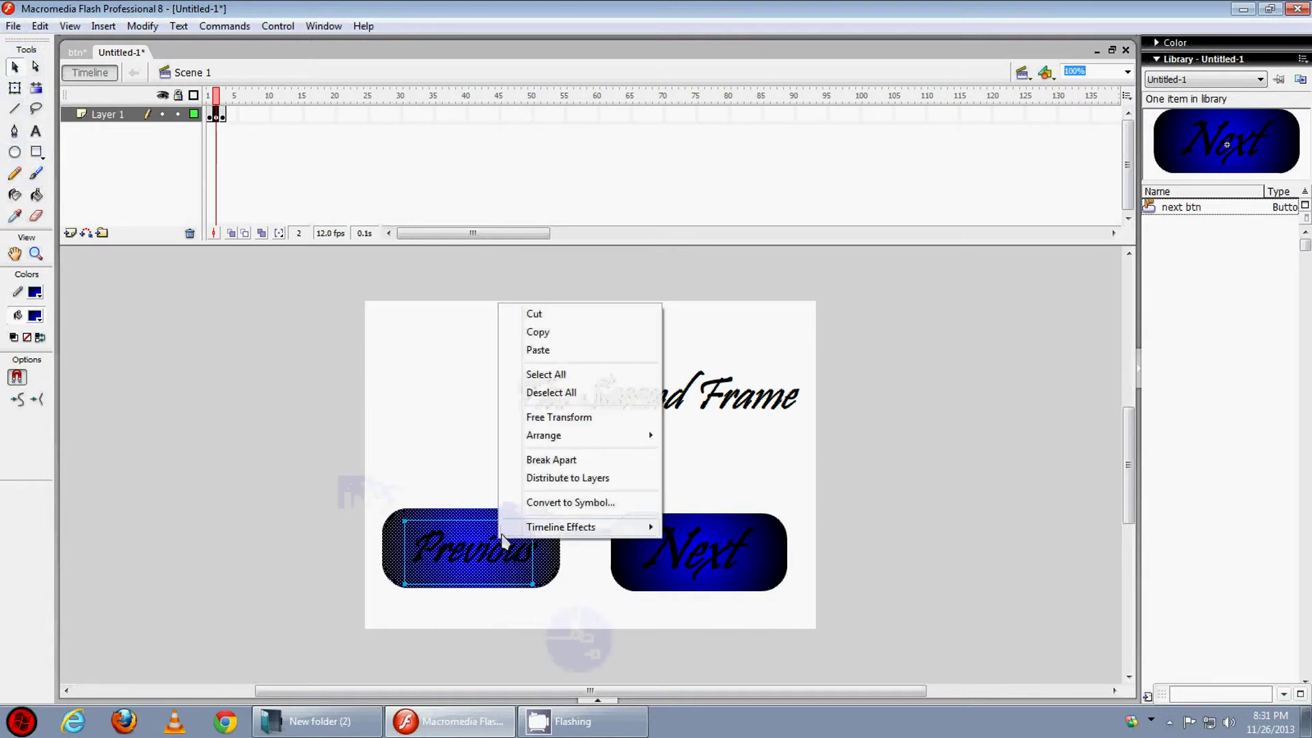
{"action": "left_click", "coordinate": [539, 502]}
{"action": "left_click_drag", "start_coordinate": [601, 213], "coordinate": [524, 214]}
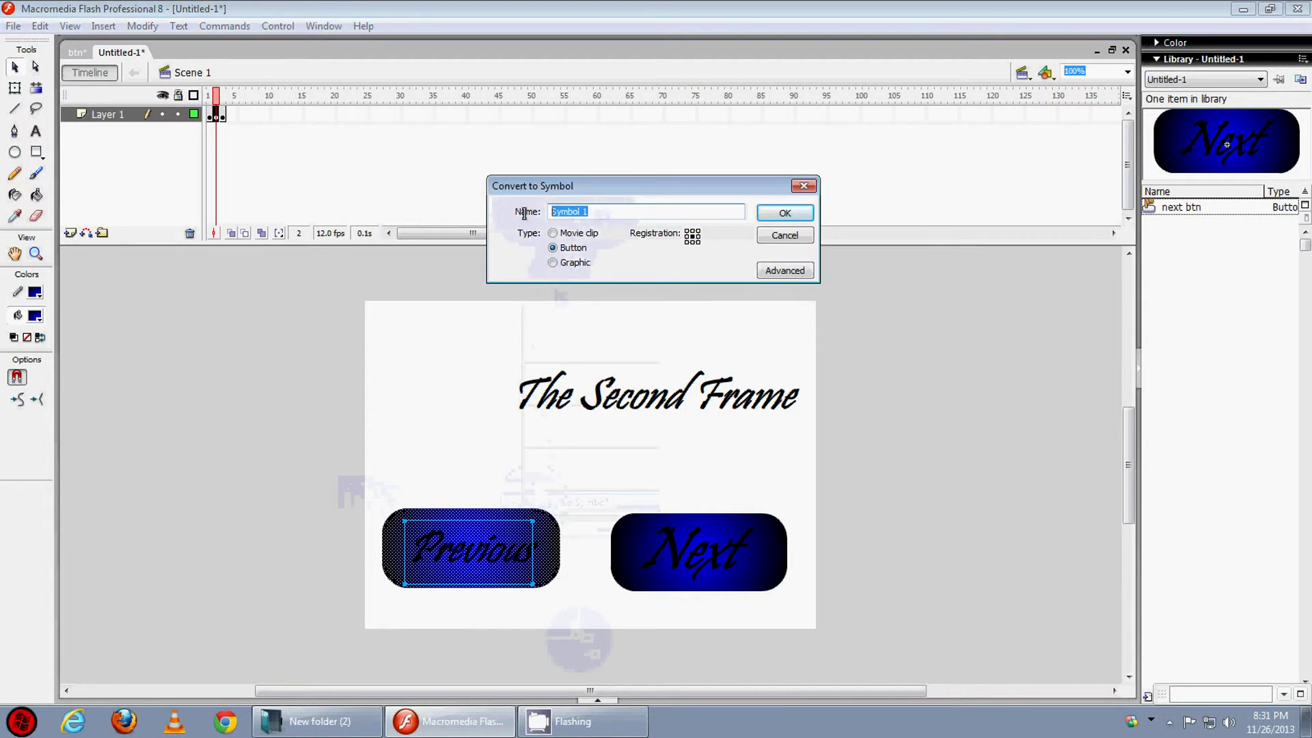
{"action": "type", "text": "previous btn"}
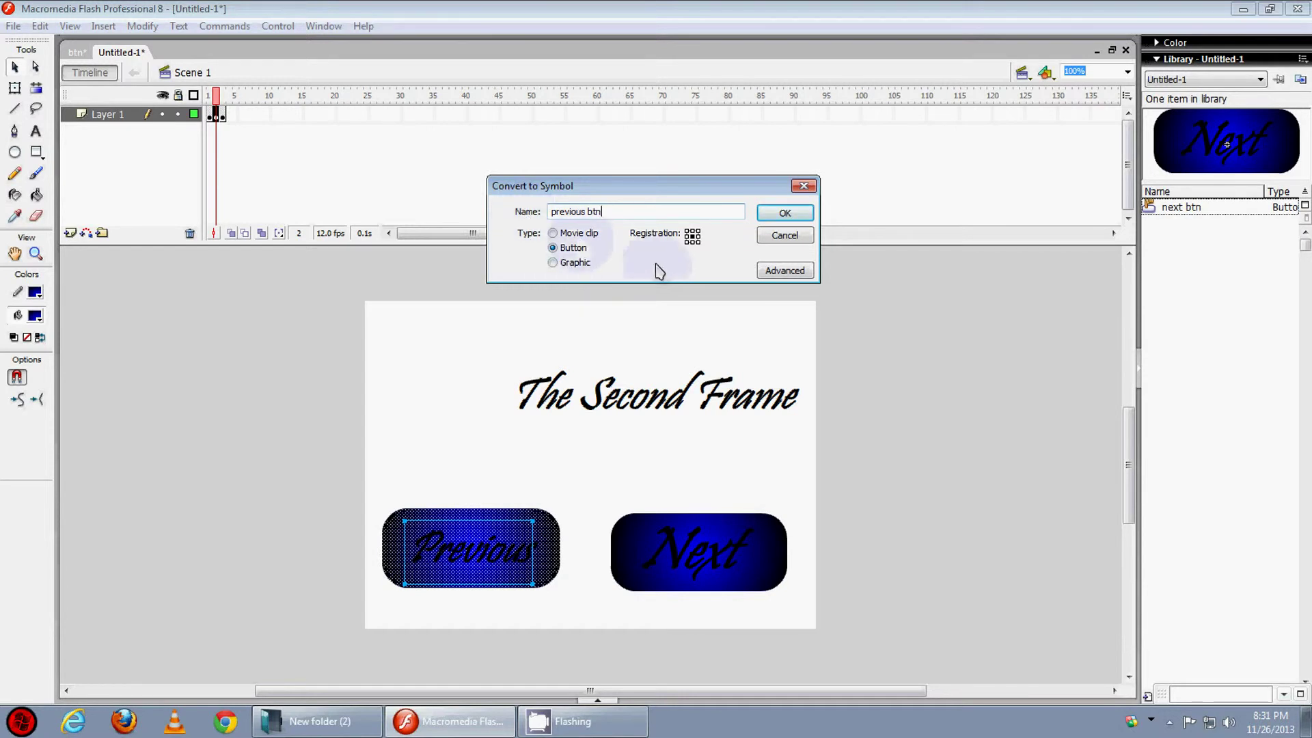
{"action": "left_click", "coordinate": [782, 214]}
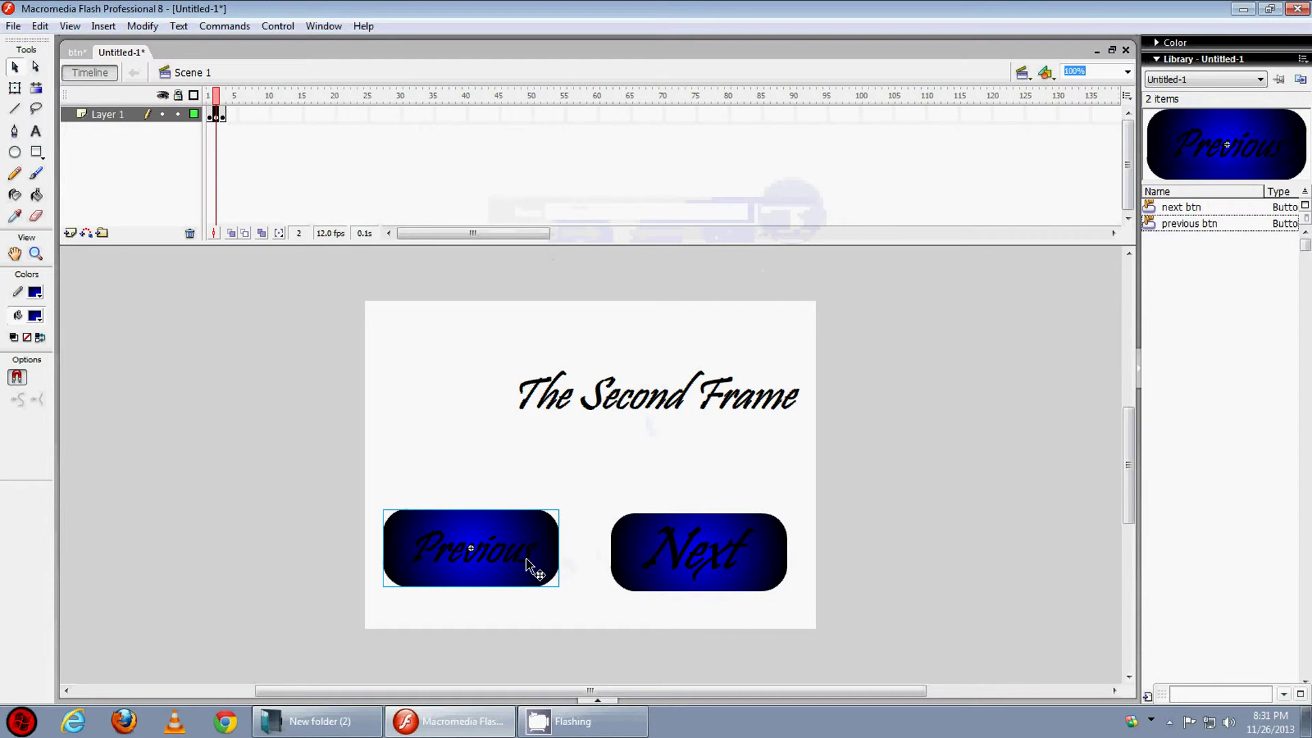
Step: Place a previous btn instance below The Third Frame on frame 3, then return to frame 1
{"action": "left_click", "coordinate": [225, 116]}
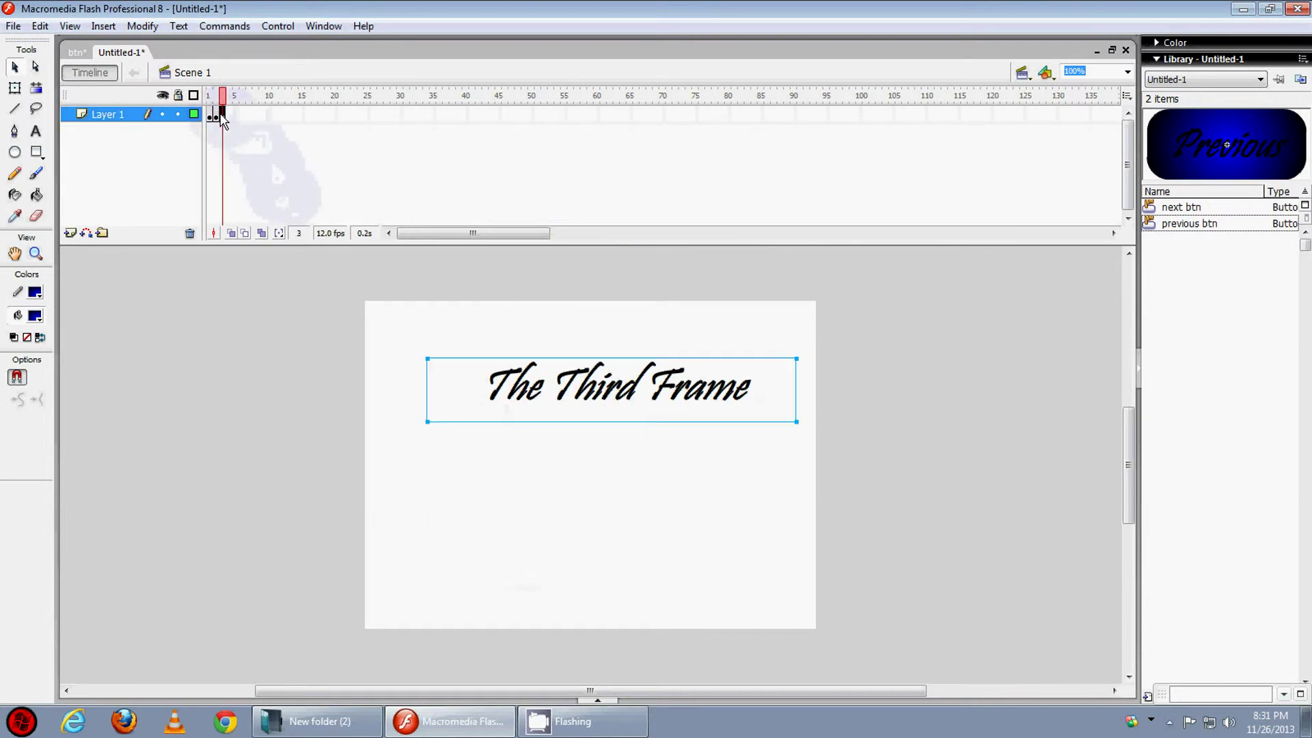
{"action": "left_click", "coordinate": [259, 274]}
{"action": "left_click", "coordinate": [1220, 227]}
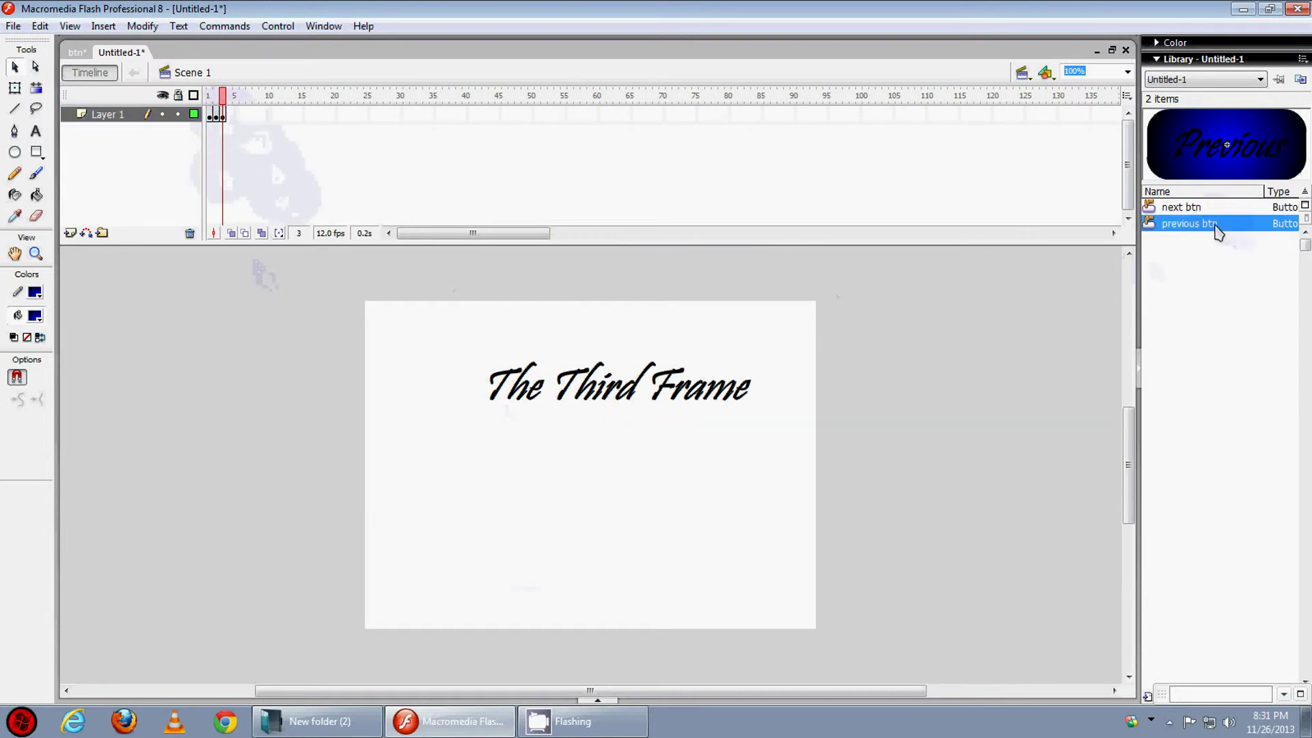
{"action": "left_click_drag", "start_coordinate": [1218, 231], "coordinate": [606, 536]}
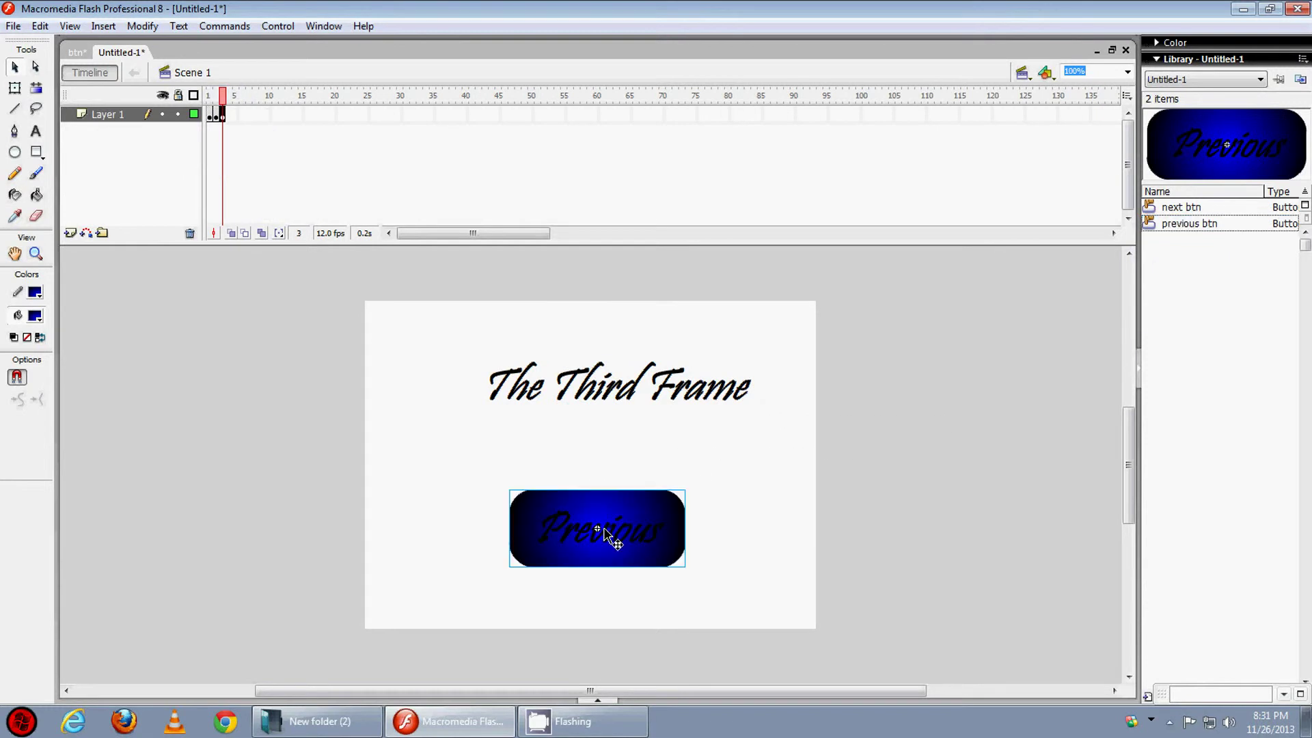
{"action": "left_click", "coordinate": [210, 115]}
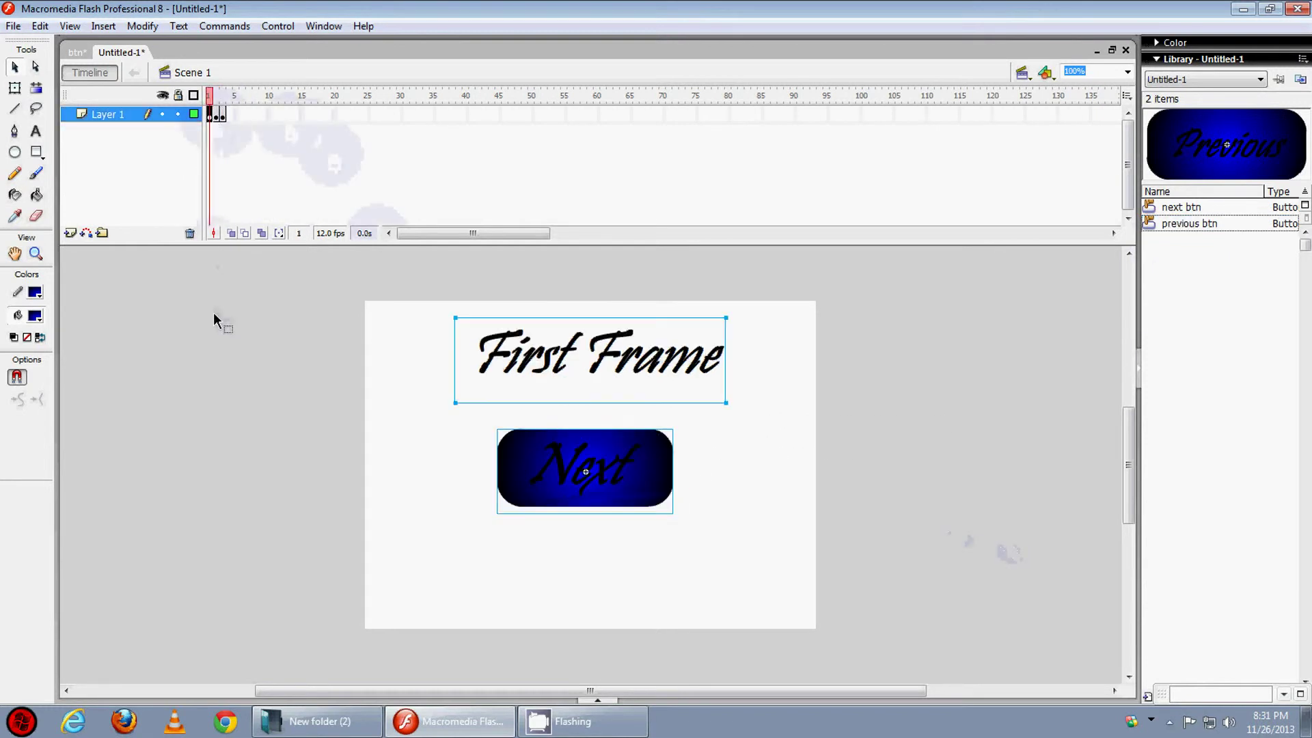
{"action": "left_click", "coordinate": [215, 316]}
{"action": "left_click", "coordinate": [277, 27]}
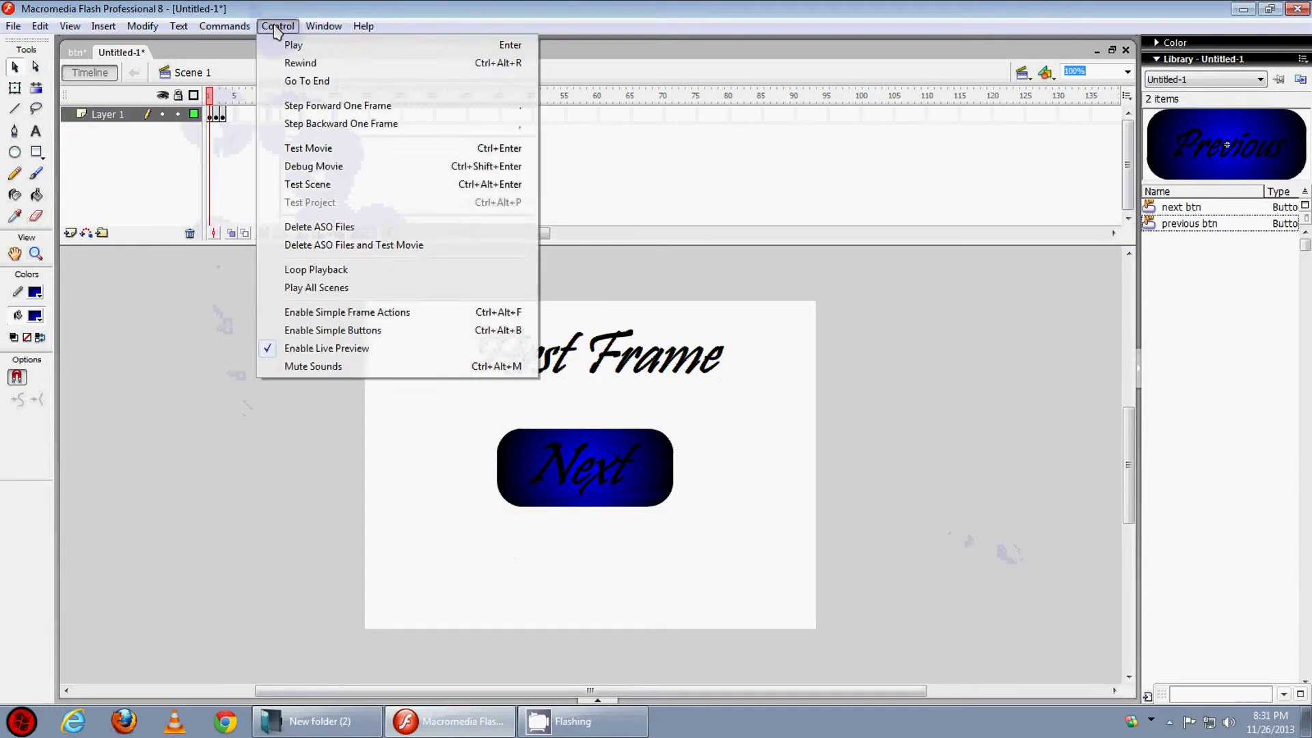
{"action": "left_click", "coordinate": [319, 149]}
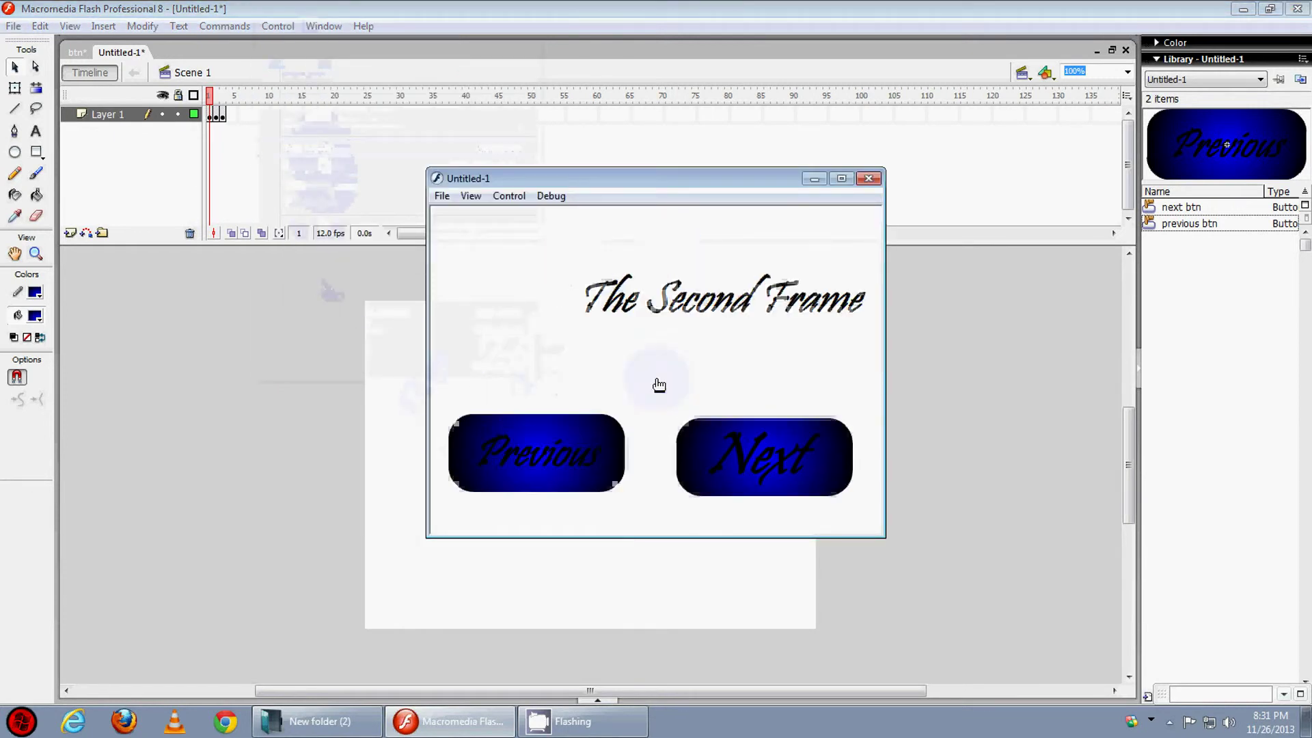
{"action": "left_click", "coordinate": [868, 179]}
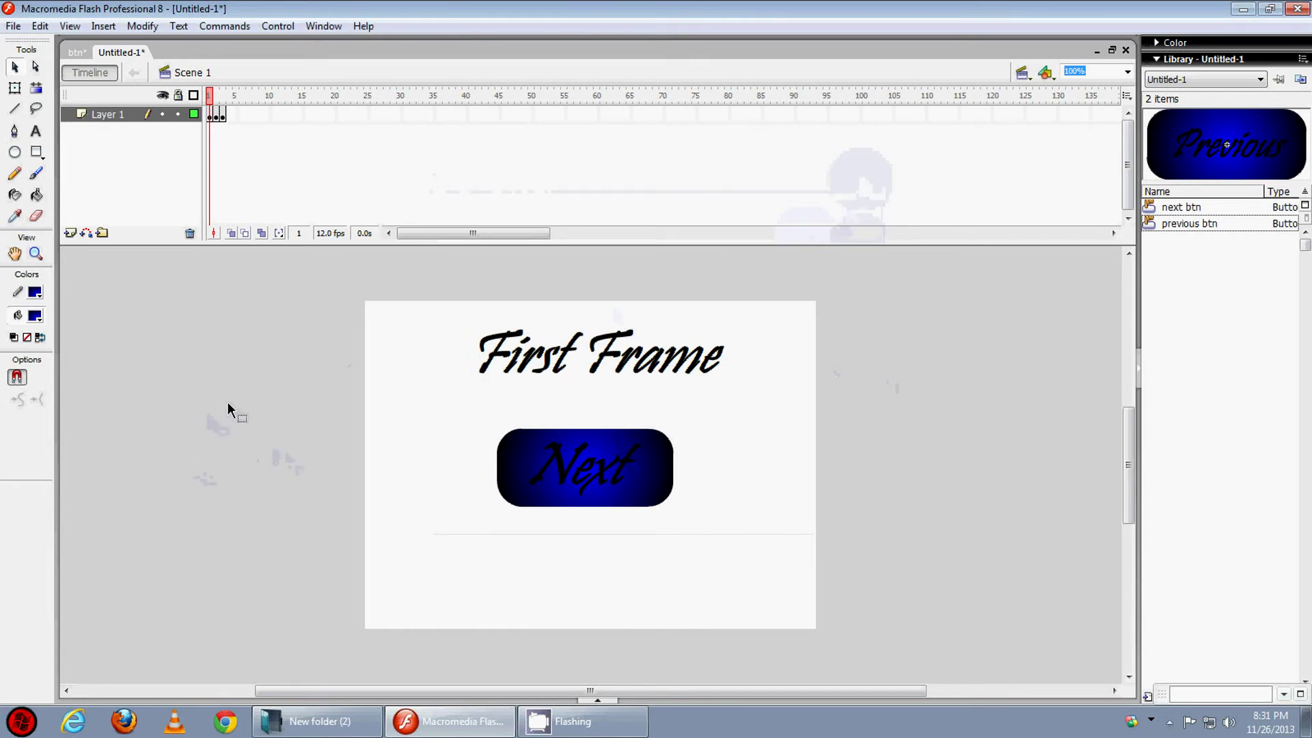
Step: Attach a stop() action to frame 1 in the Actions panel
{"action": "right_click", "coordinate": [265, 479]}
{"action": "key", "text": "Escape"}
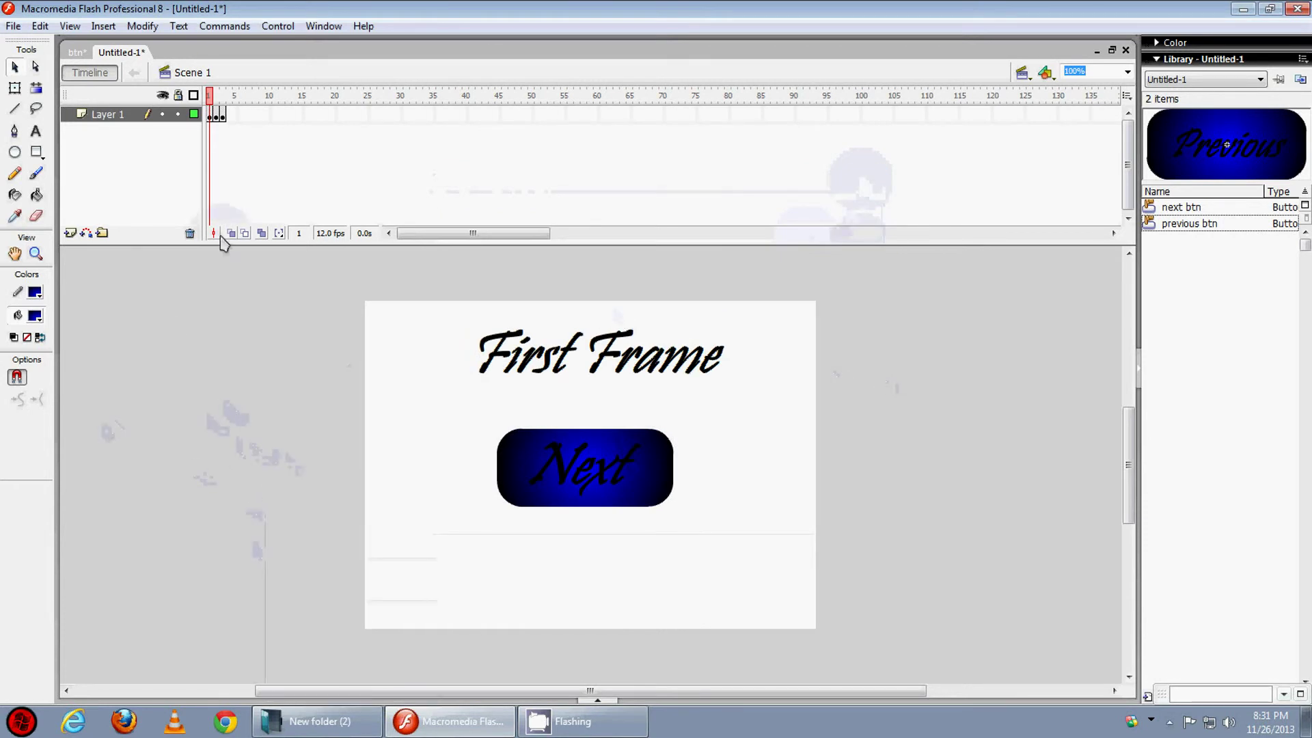
{"action": "left_click", "coordinate": [212, 116]}
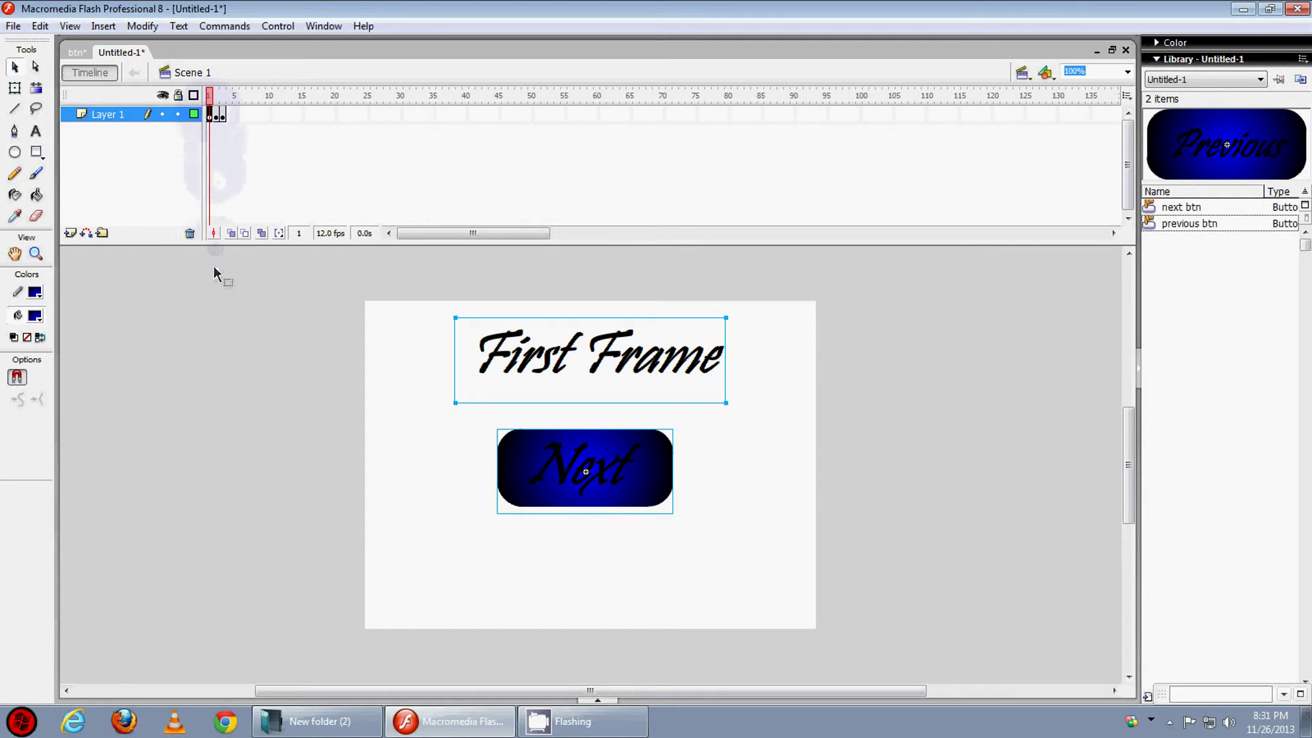
{"action": "right_click", "coordinate": [214, 117]}
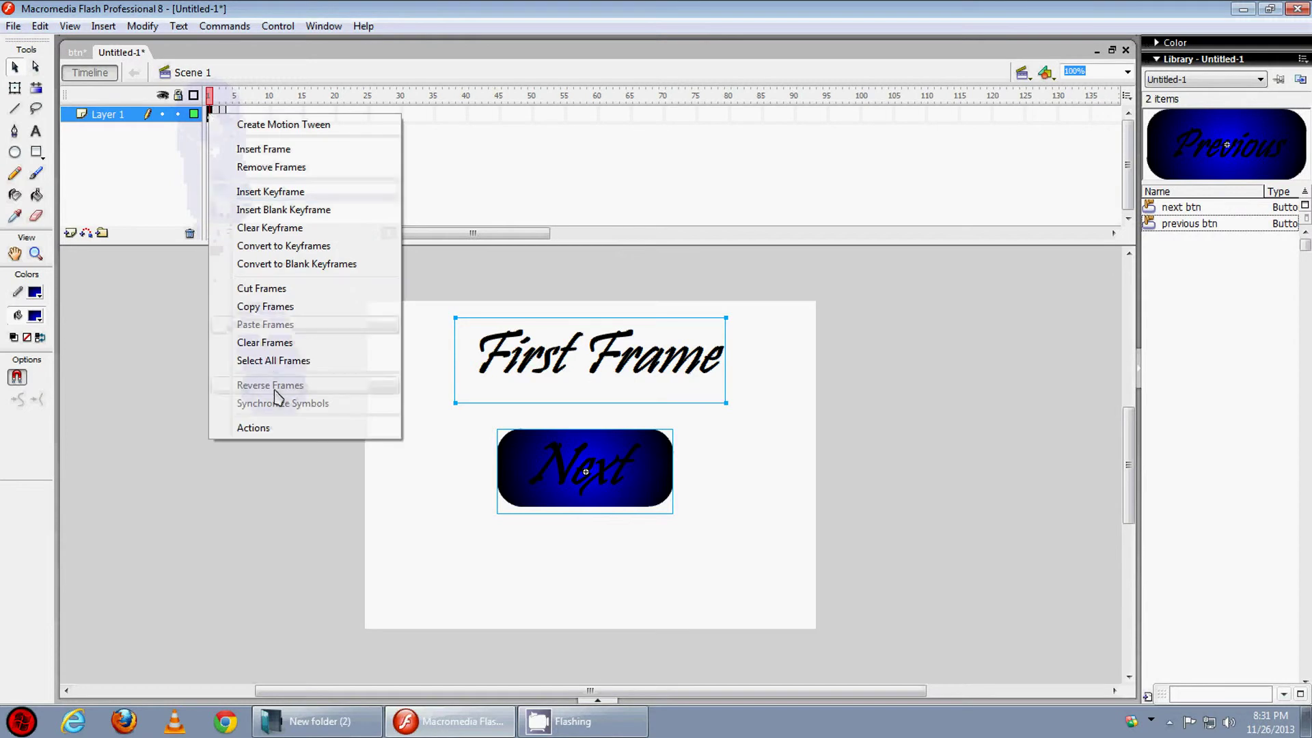
{"action": "left_click", "coordinate": [277, 429]}
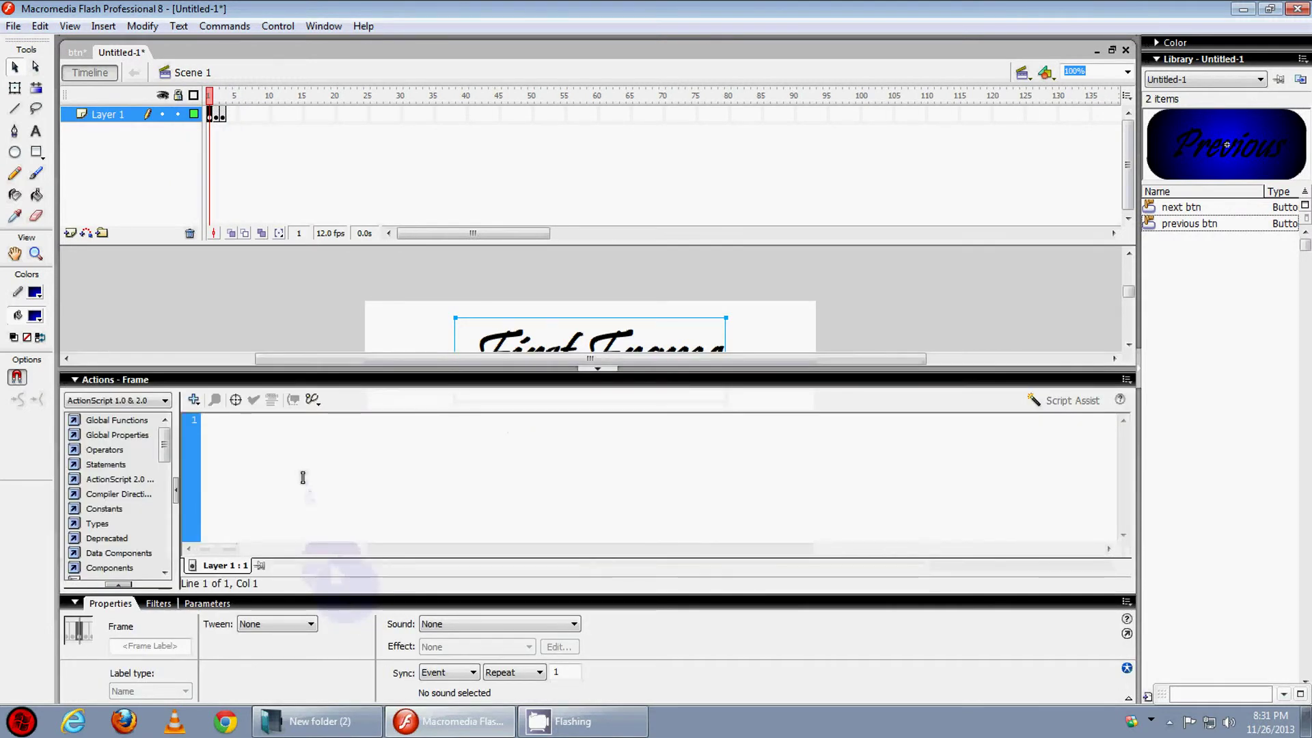
{"action": "type", "text": "stop();"}
{"action": "left_click", "coordinate": [597, 368]}
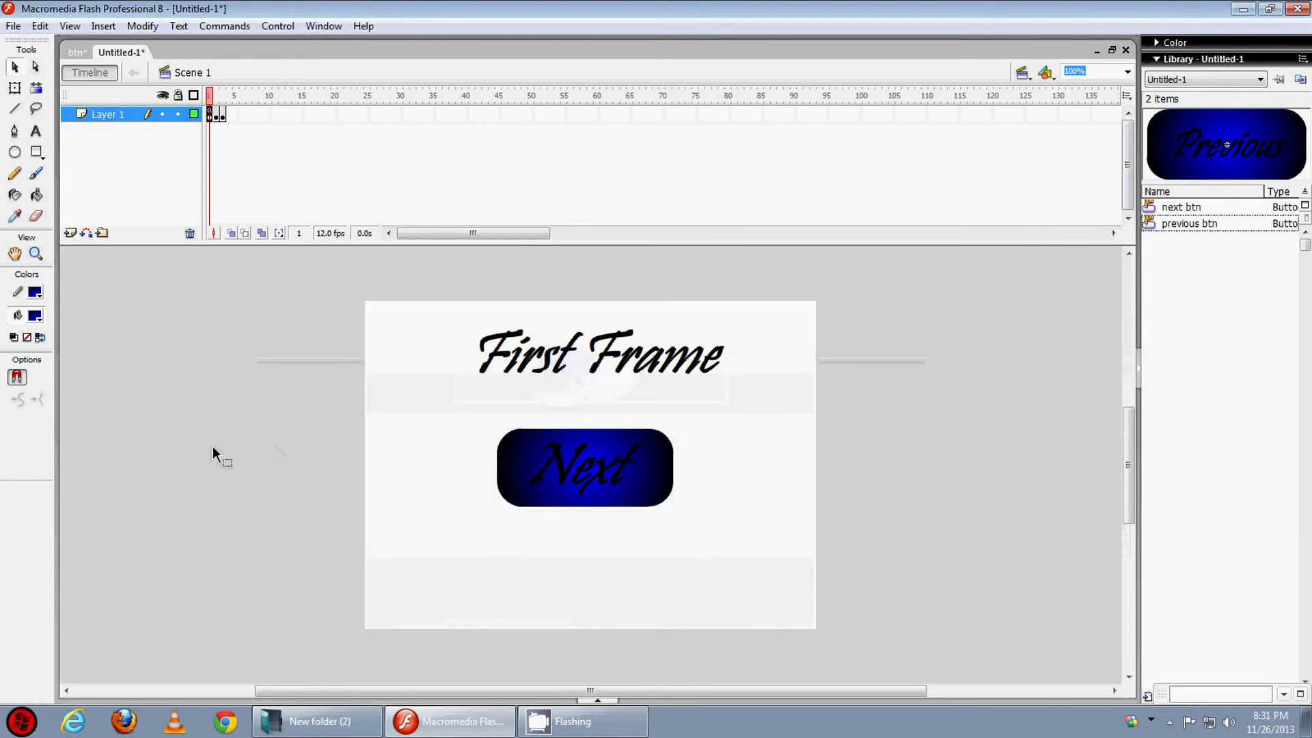
{"action": "left_click", "coordinate": [277, 25]}
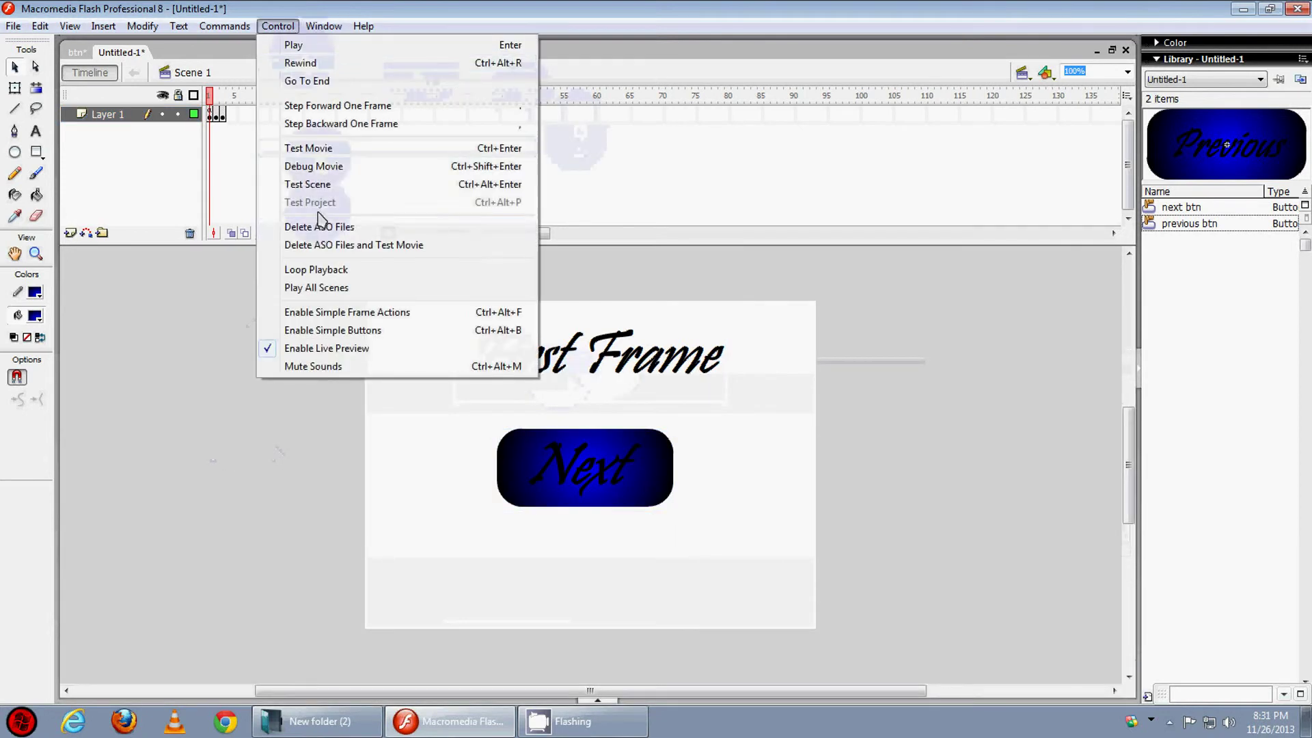
{"action": "left_click", "coordinate": [317, 149]}
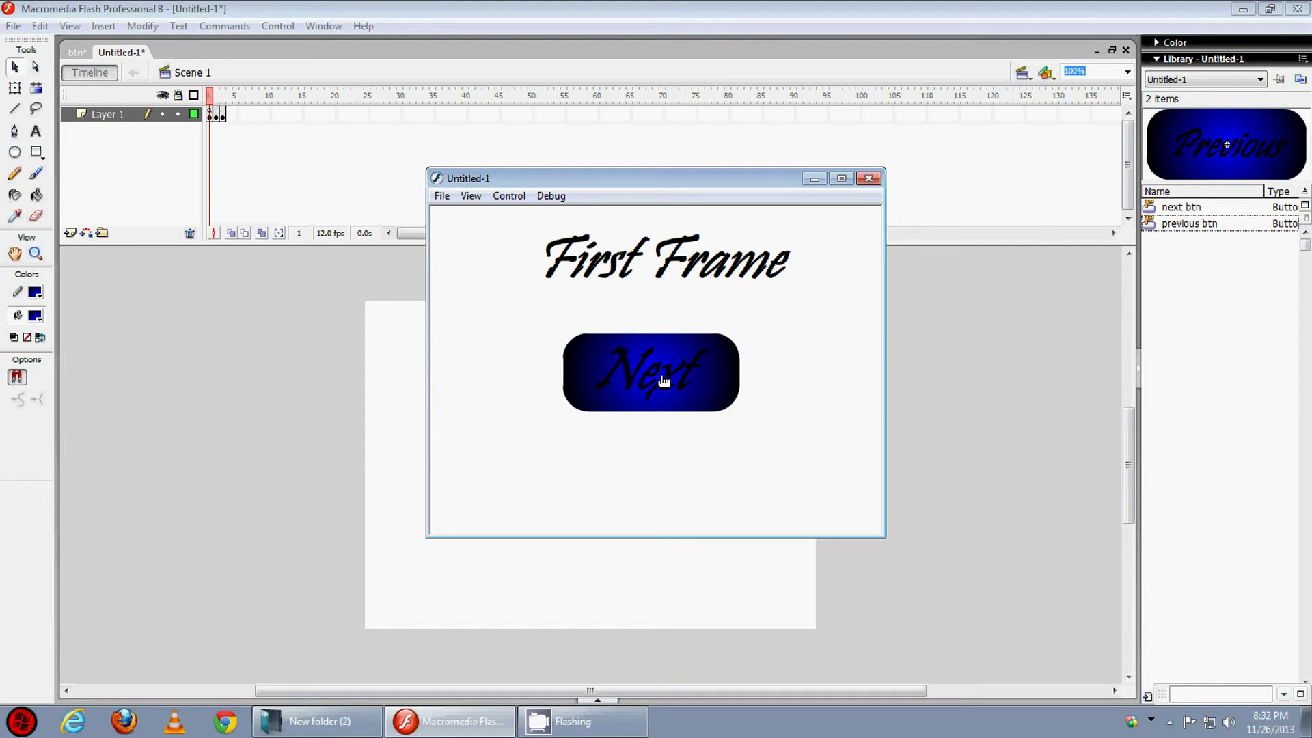
{"action": "left_click", "coordinate": [867, 178]}
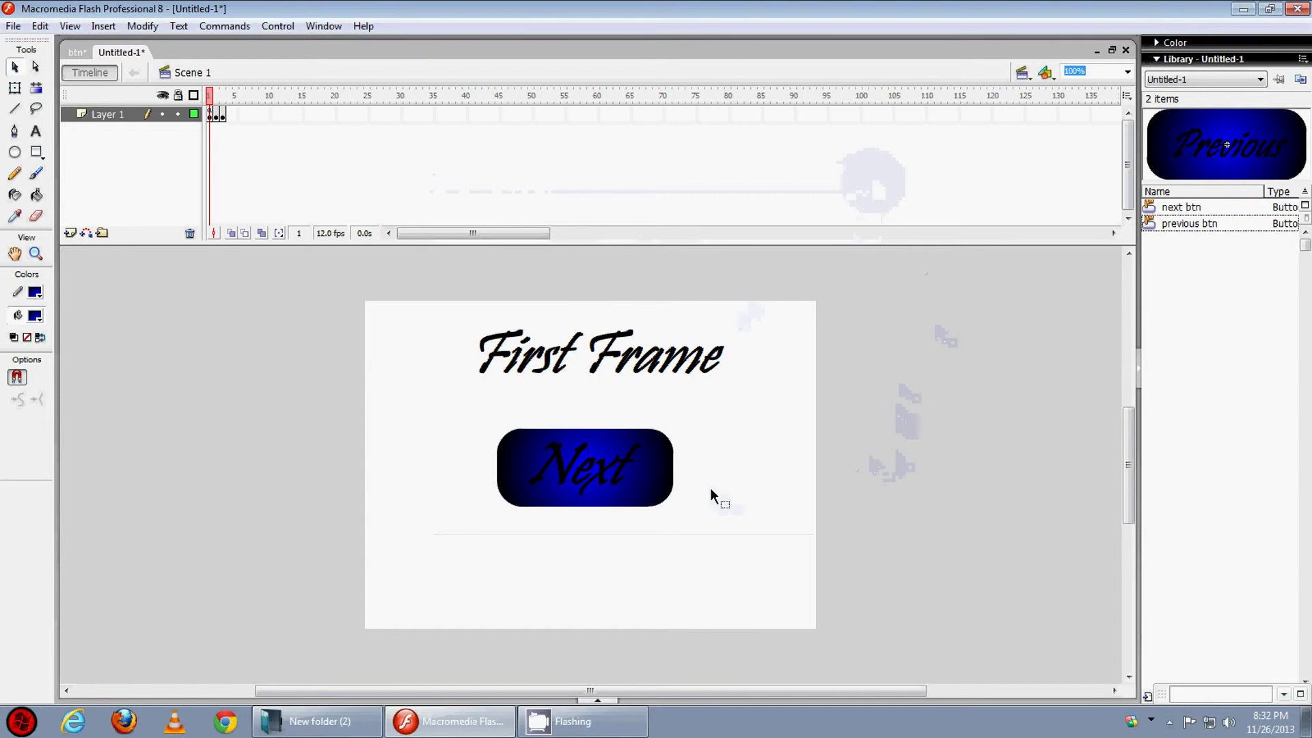
Step: Give frame 1's Next button the script on (release) { gotoAndStop(2); }
{"action": "right_click", "coordinate": [600, 470]}
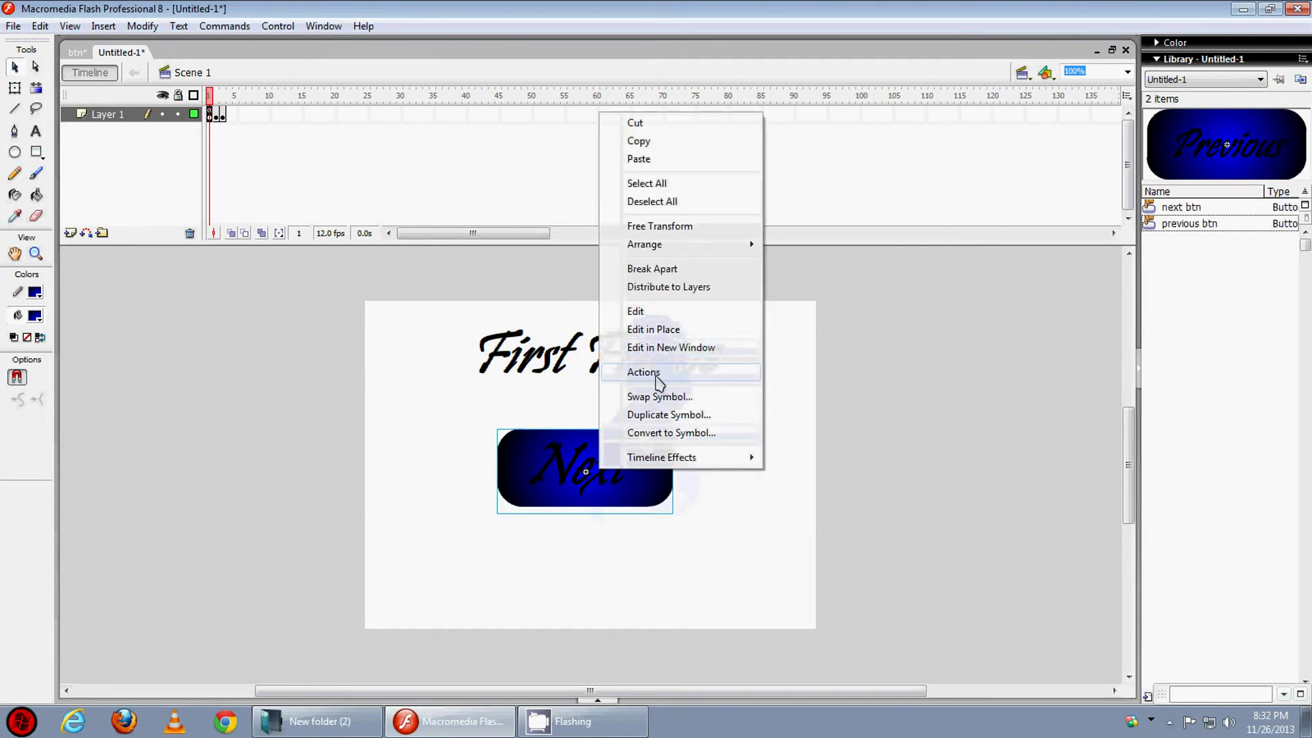
{"action": "left_click", "coordinate": [643, 372]}
{"action": "type", "text": "or"}
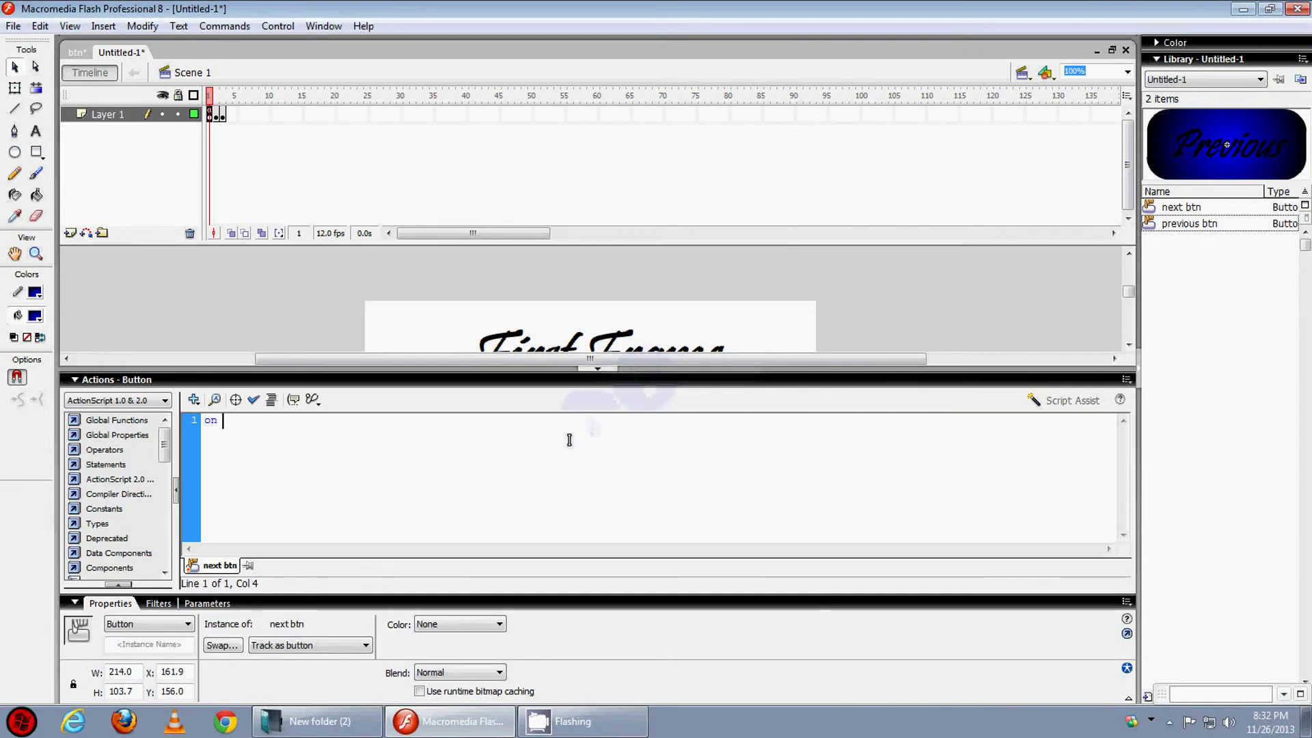
{"action": "type", "text": " (release) {"}
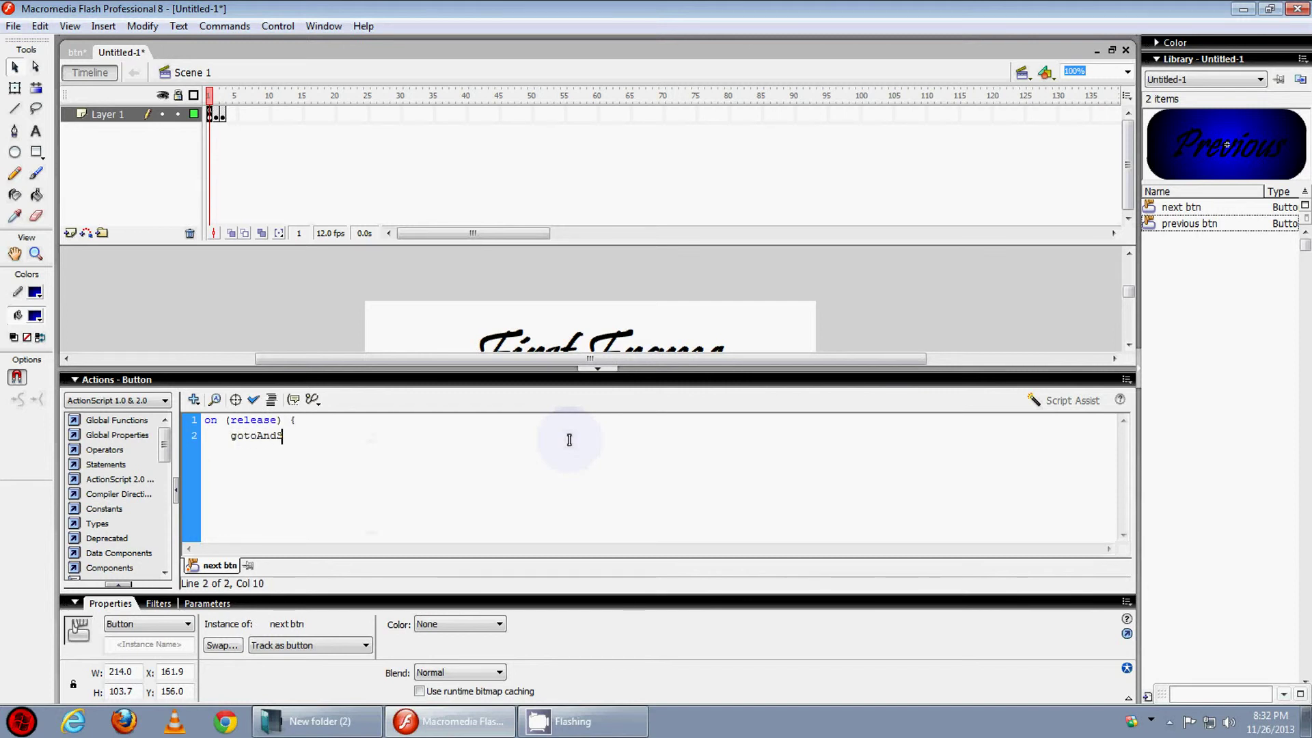
{"action": "type", "text": "()"}
{"action": "left_click", "coordinate": [597, 368]}
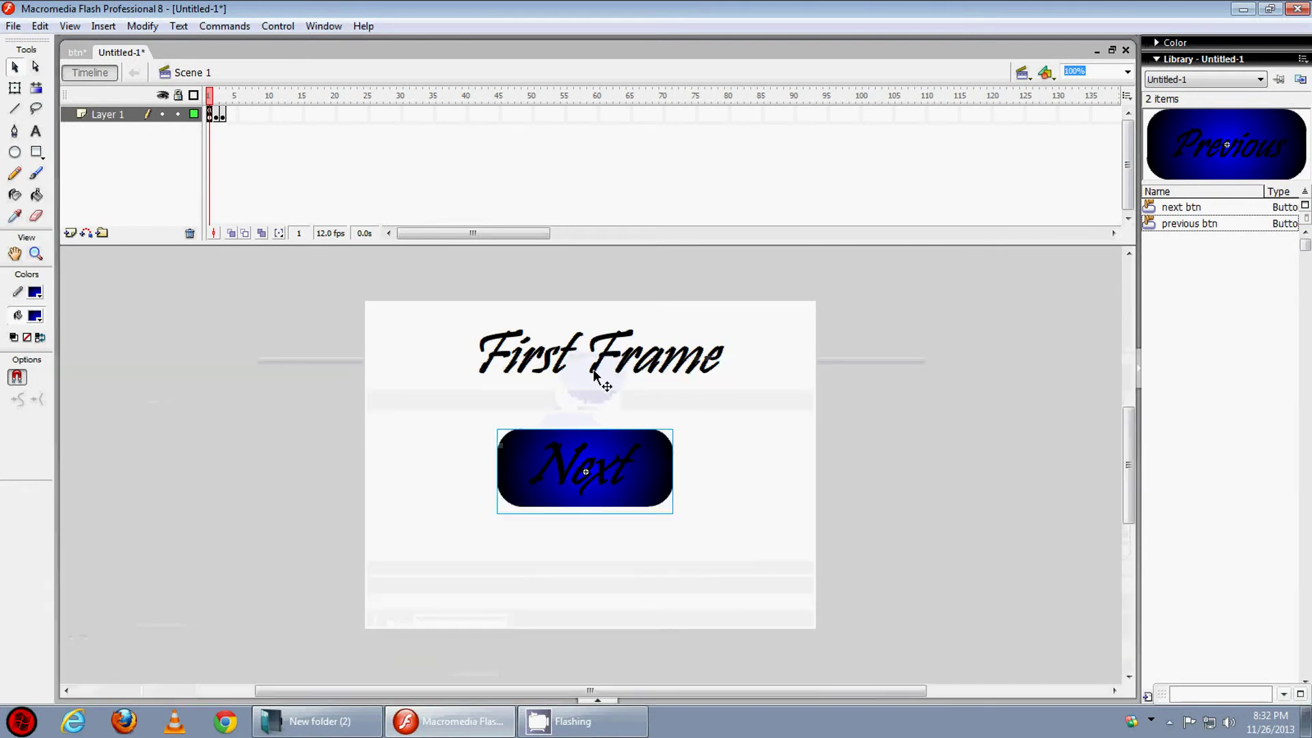
{"action": "left_click", "coordinate": [597, 700]}
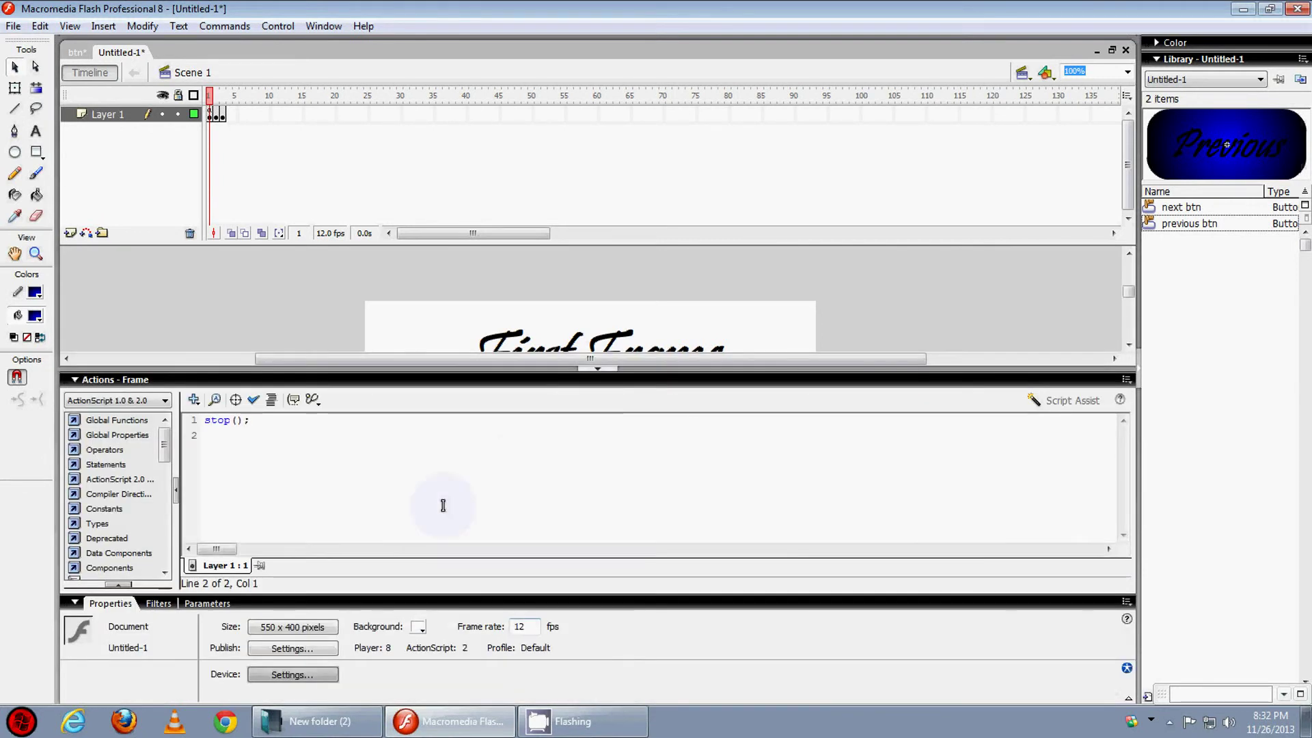
{"action": "left_click", "coordinate": [597, 369]}
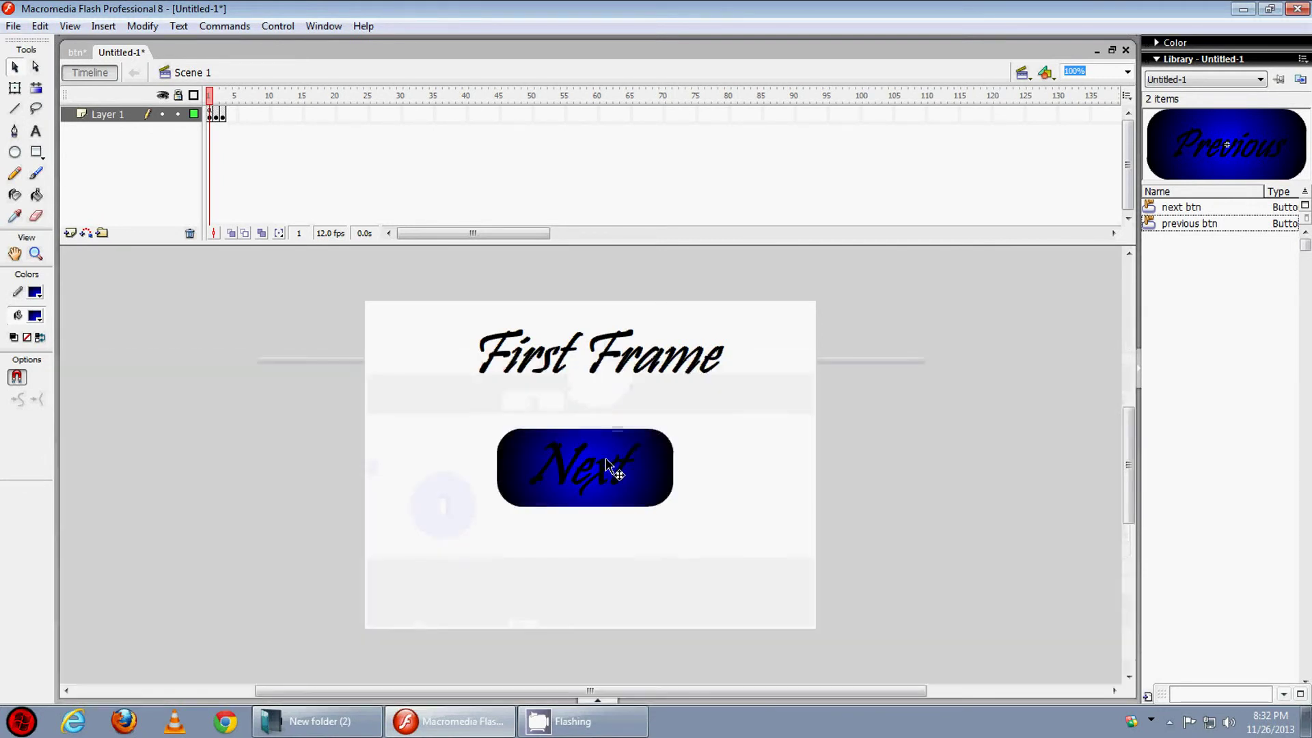
{"action": "left_click", "coordinate": [597, 700]}
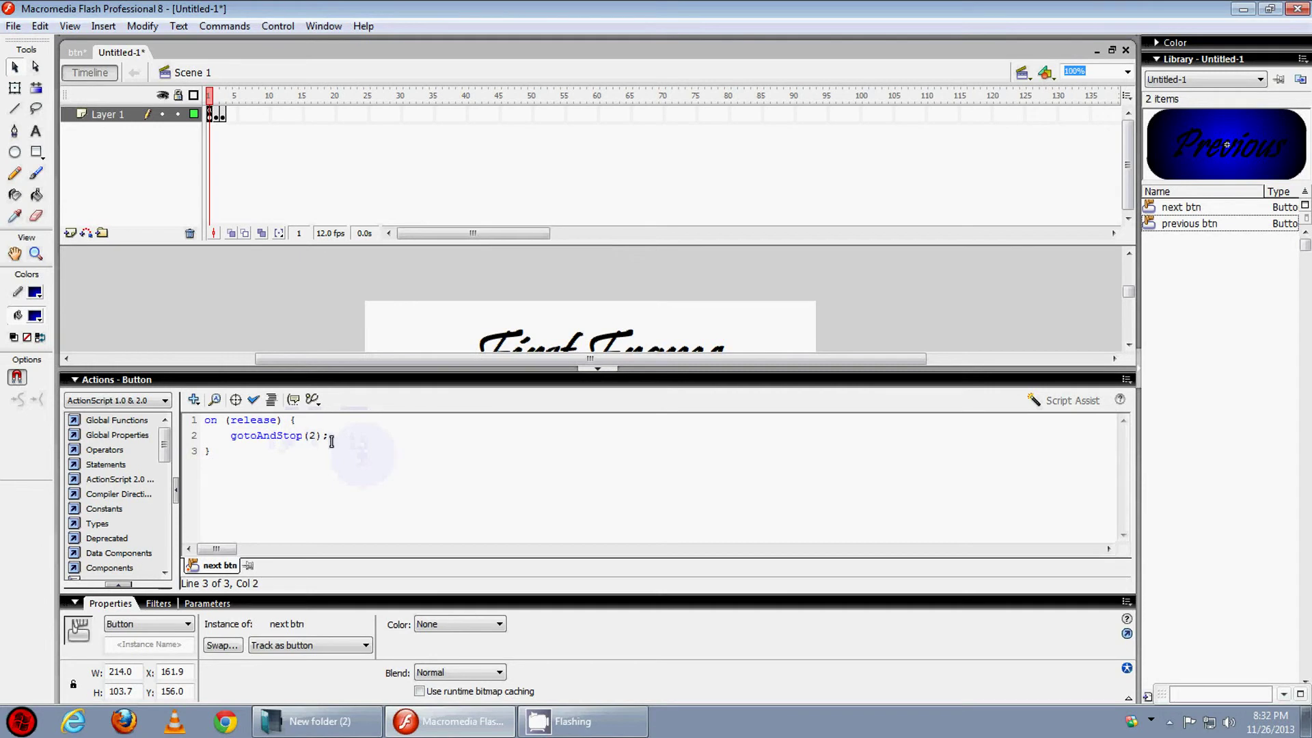
Step: Run Test Movie, press Next to reach The Second Frame, and close the test window
{"action": "left_click", "coordinate": [604, 379]}
{"action": "left_click", "coordinate": [358, 409]}
{"action": "left_click", "coordinate": [598, 576]}
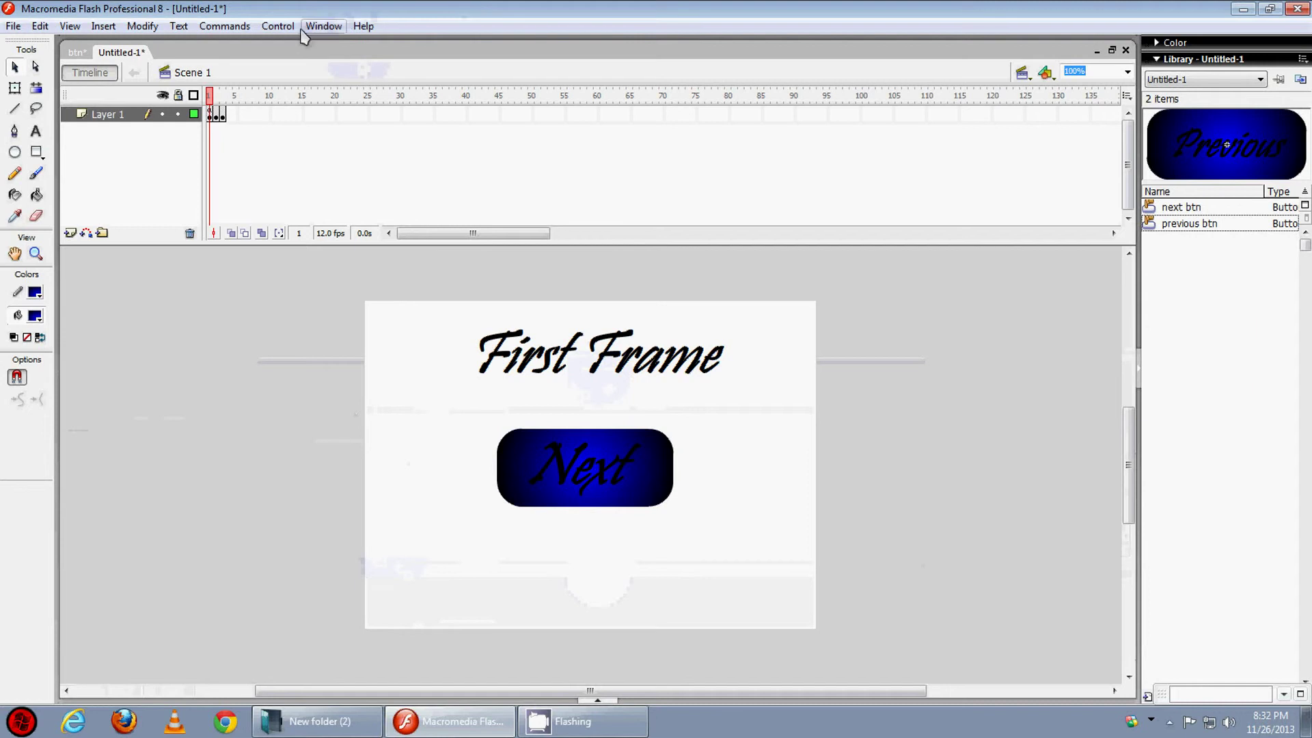
{"action": "left_click", "coordinate": [279, 26]}
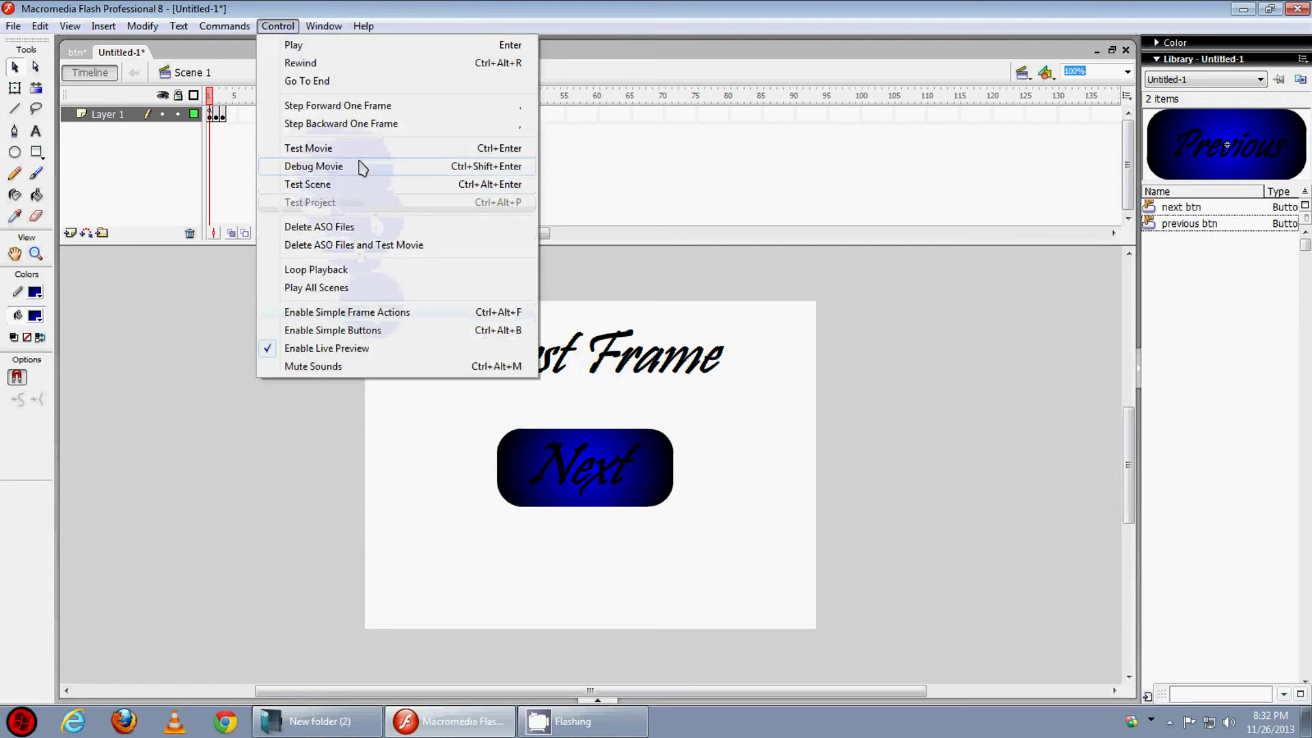
{"action": "left_click", "coordinate": [301, 148]}
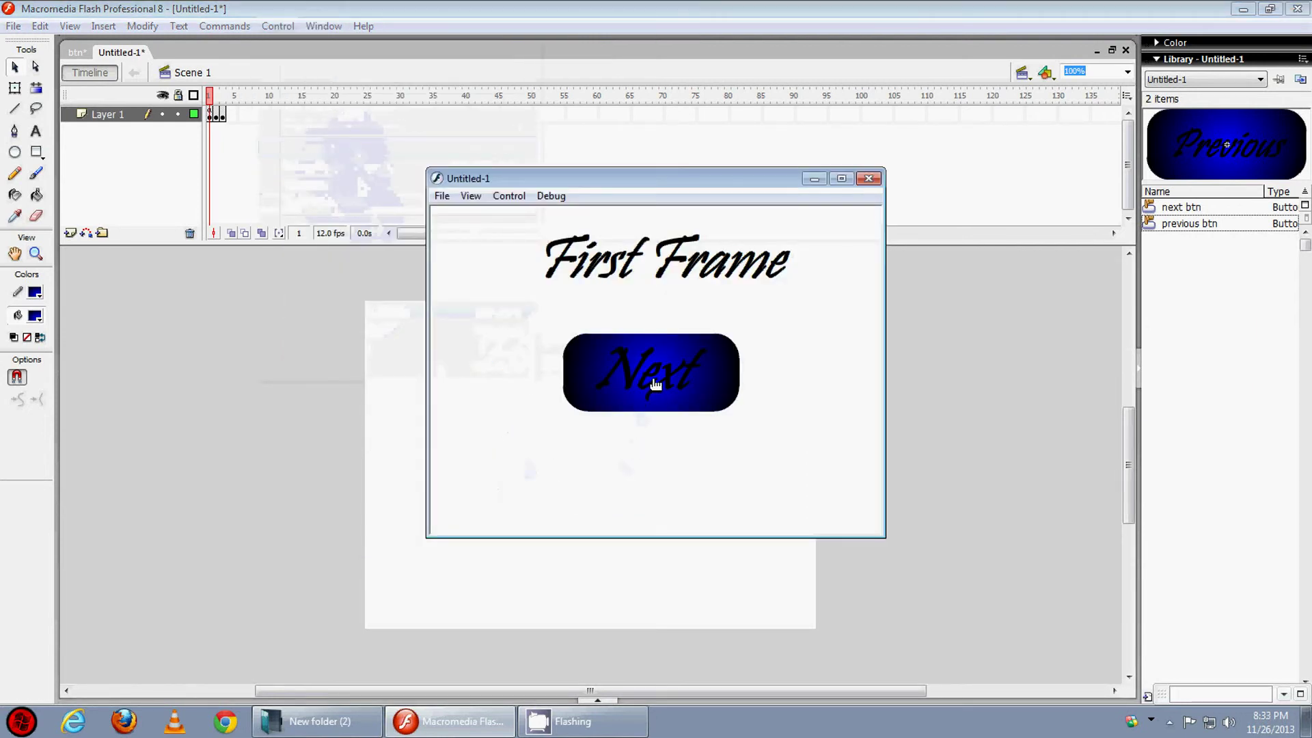
{"action": "left_click", "coordinate": [654, 386]}
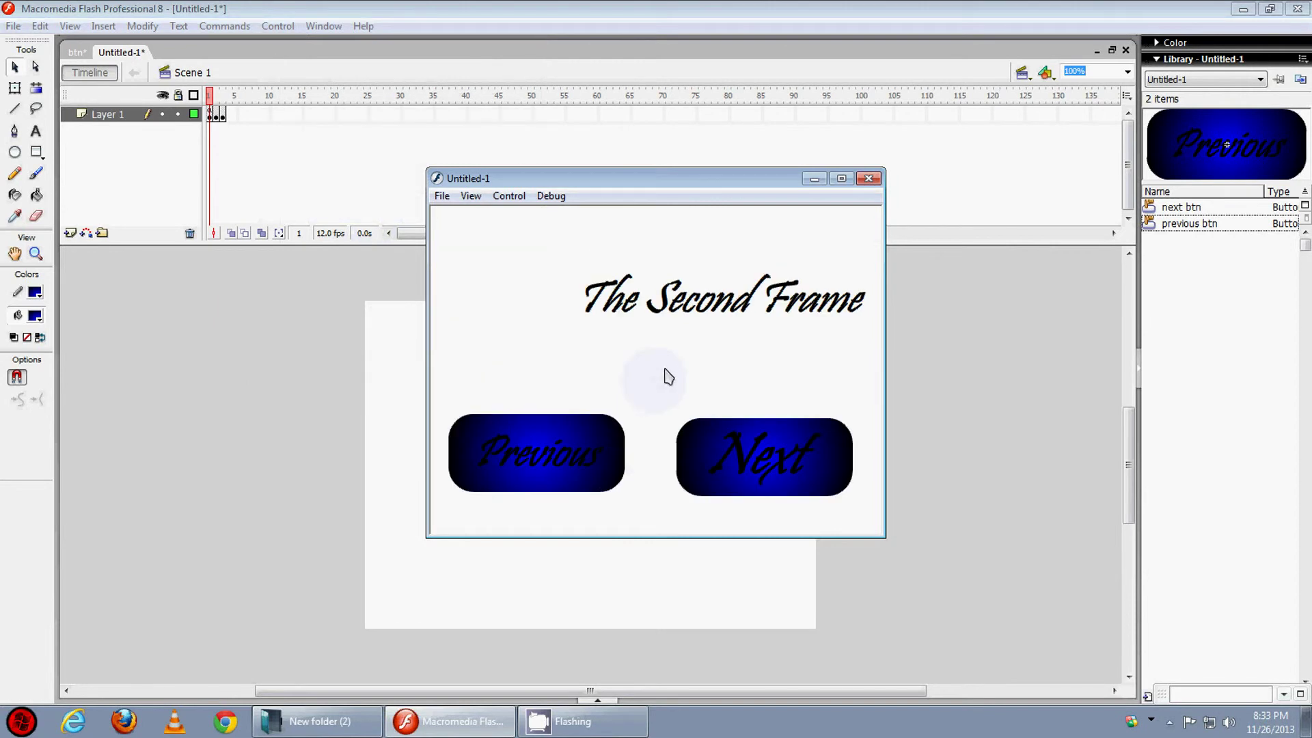
{"action": "left_click", "coordinate": [868, 179]}
Step: On frame 2, give the Previous button on (release) { gotoAndStop(3); } and copy the script
{"action": "left_click", "coordinate": [216, 114]}
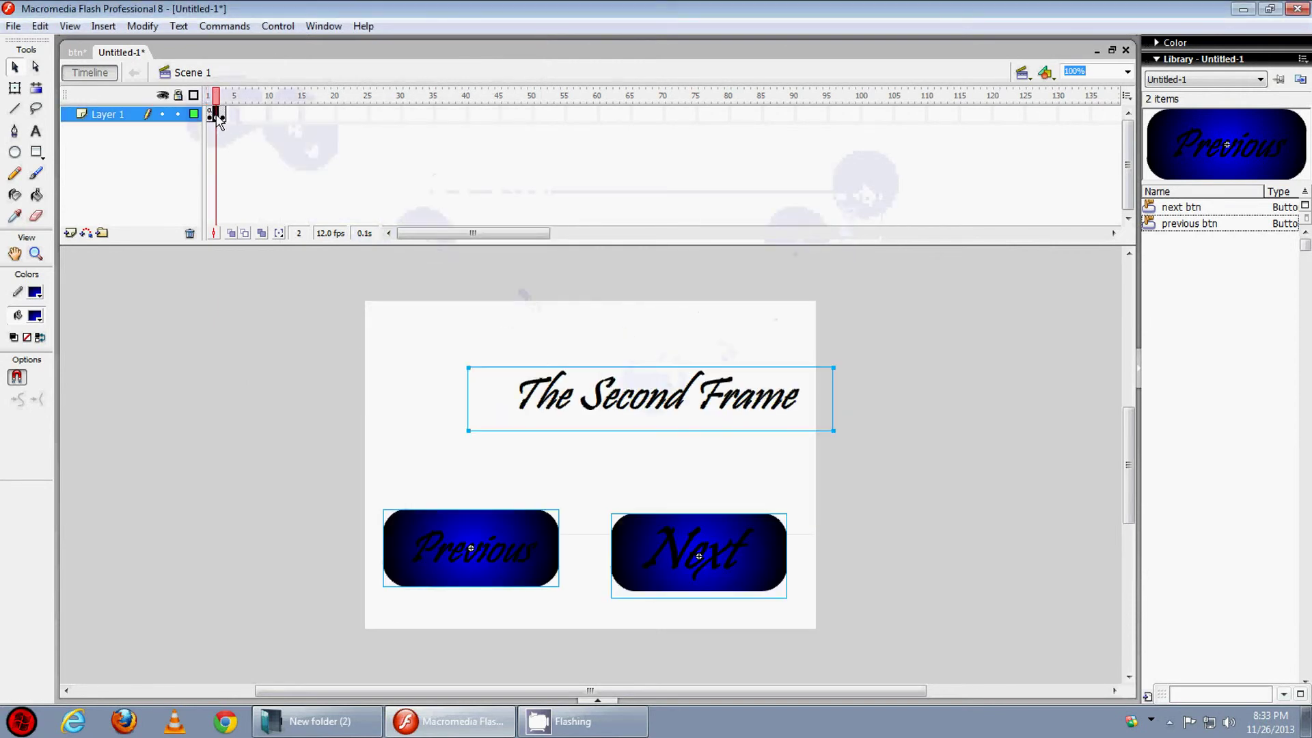
{"action": "left_click", "coordinate": [470, 564]}
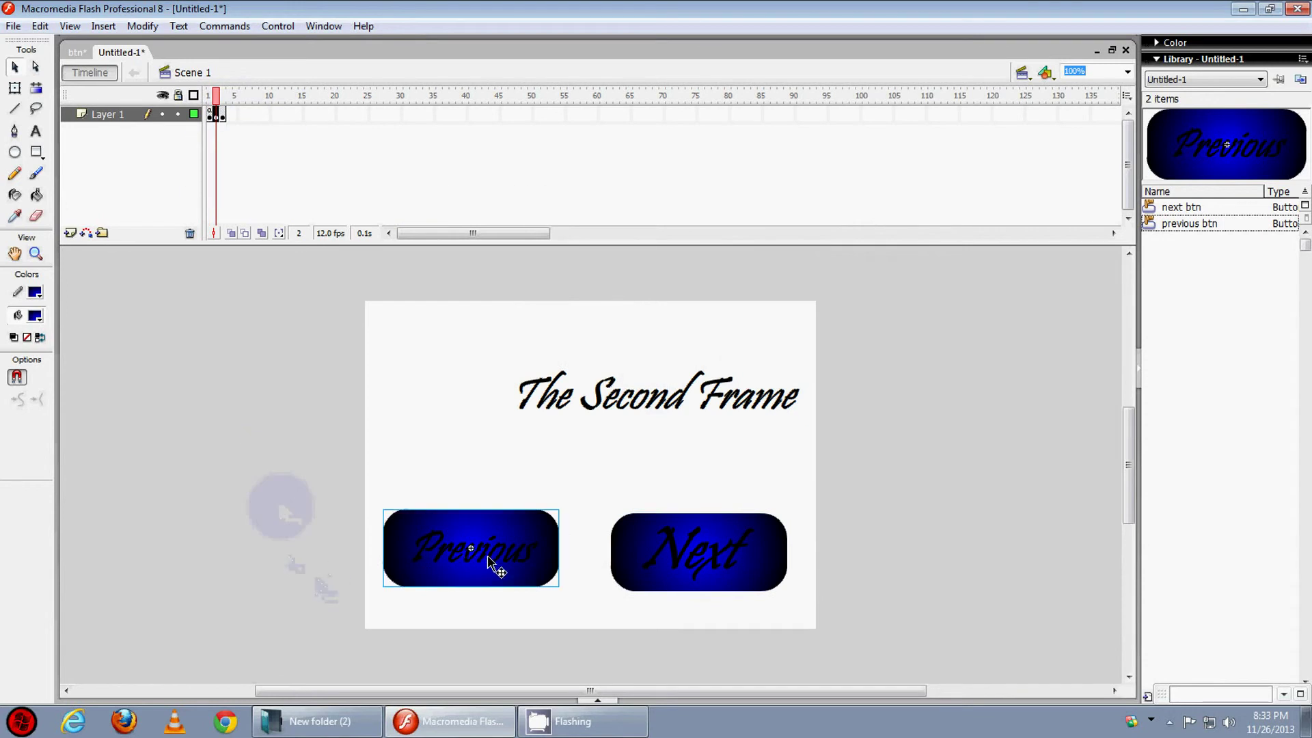
{"action": "right_click", "coordinate": [520, 569]}
{"action": "left_click", "coordinate": [567, 467]}
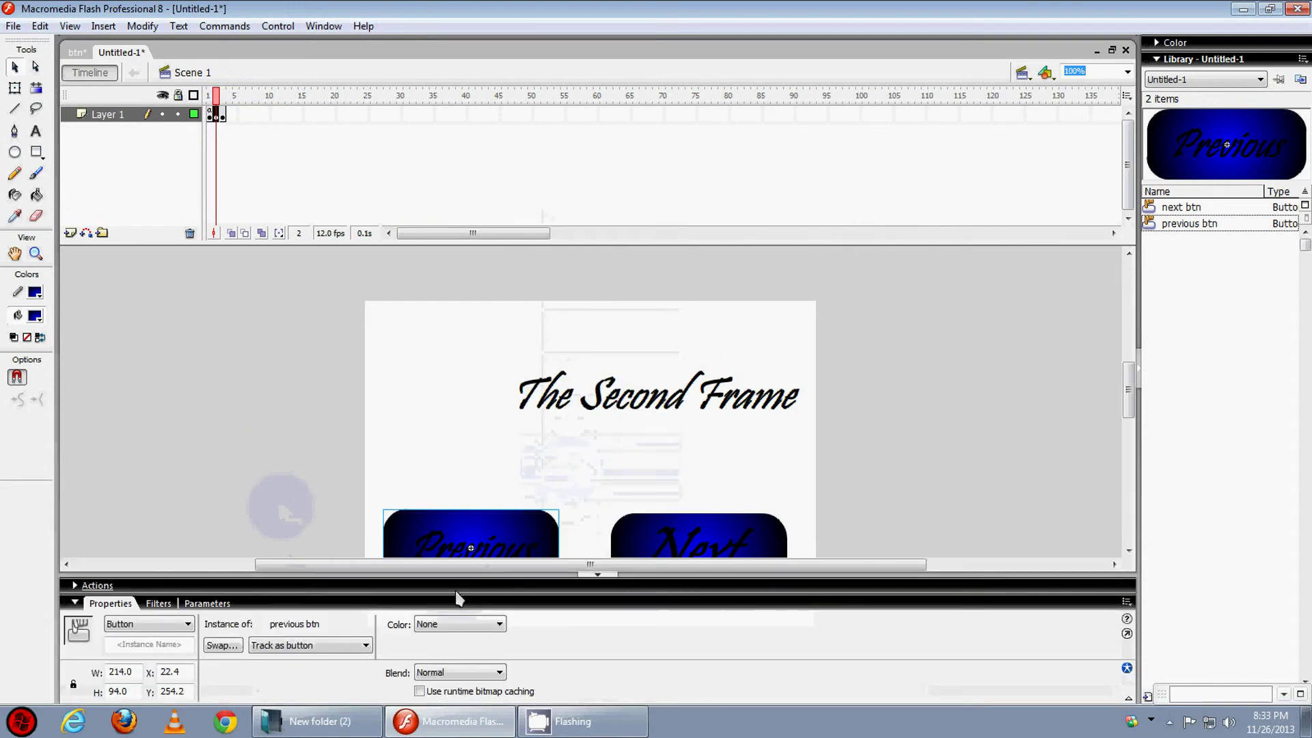
{"action": "left_click", "coordinate": [484, 587]}
{"action": "left_click", "coordinate": [480, 501]}
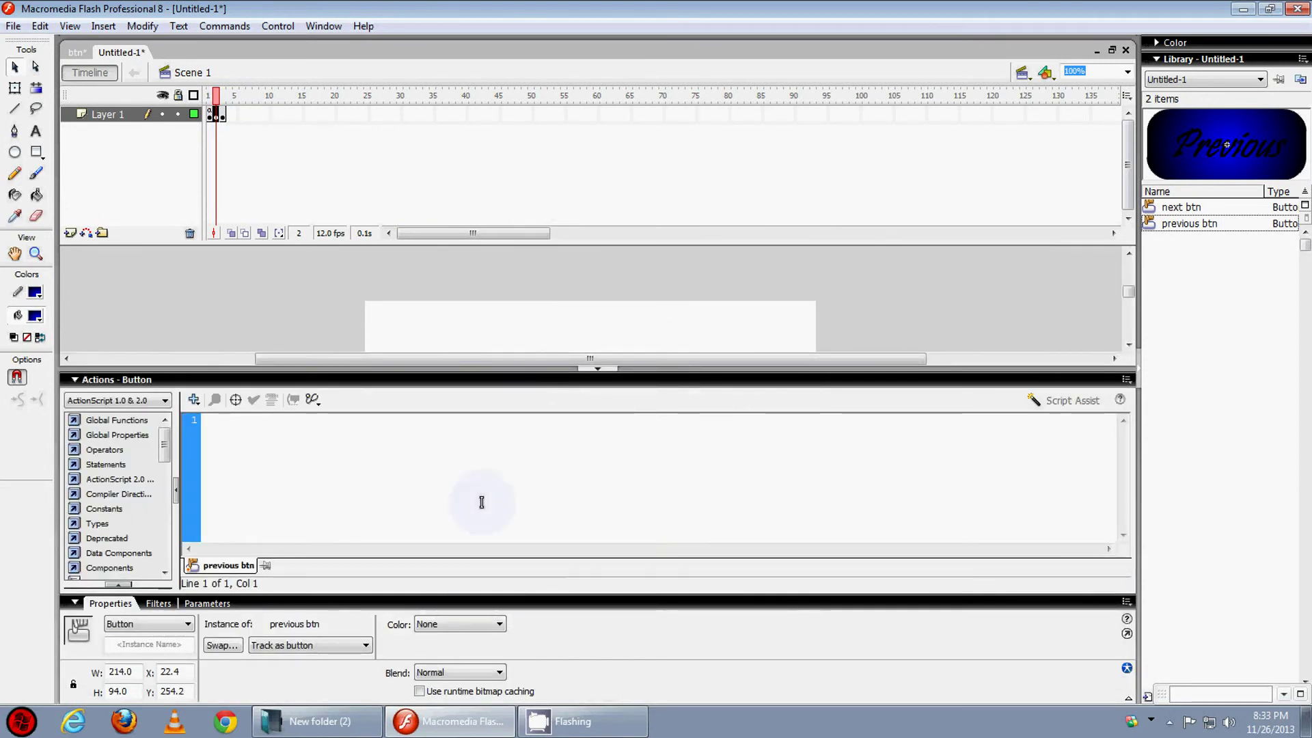
{"action": "type", "text": "on (re"}
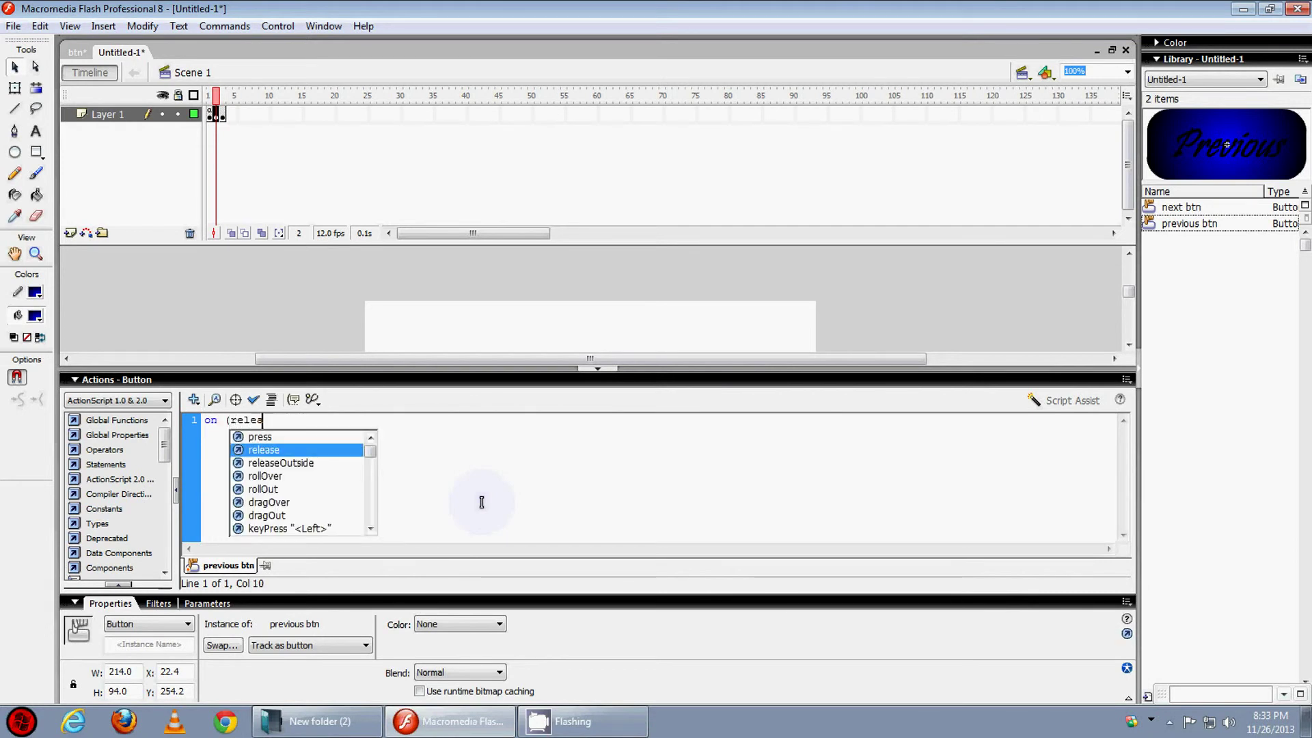
{"action": "type", "text": "lea"}
{"action": "key", "text": "Return"}
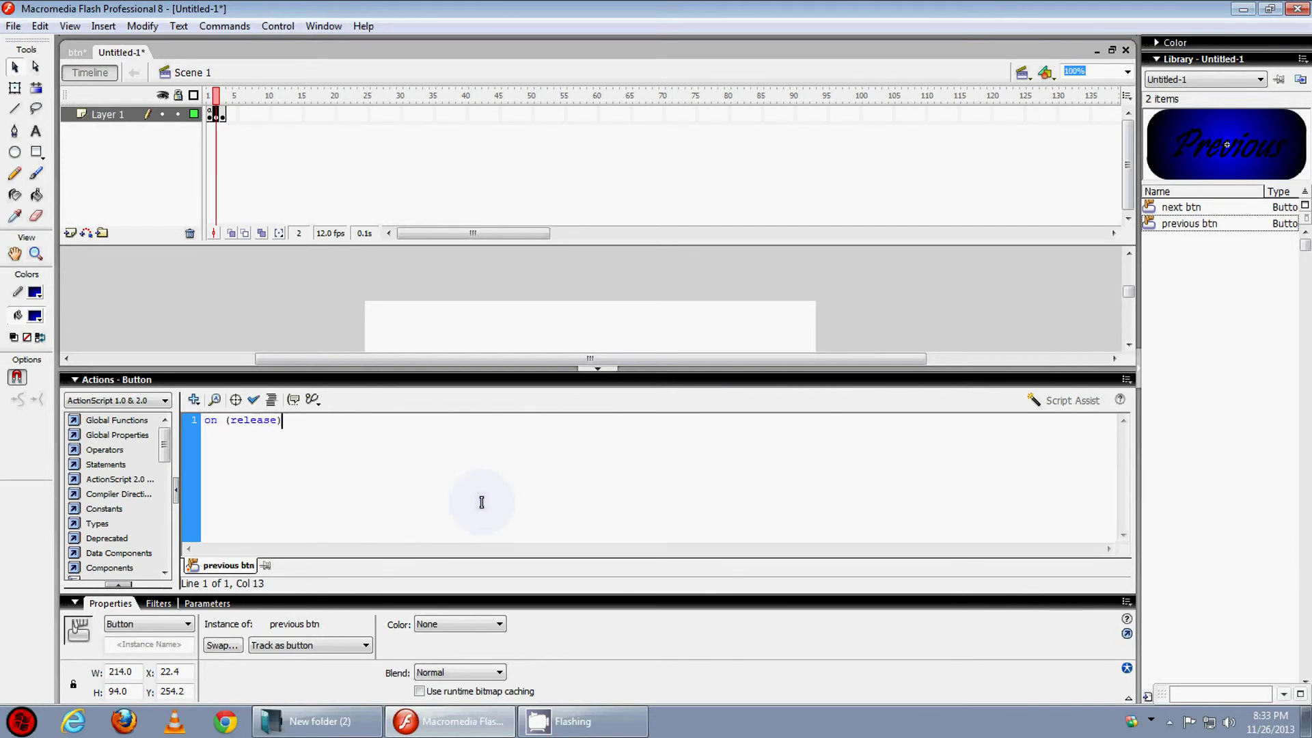
{"action": "type", "text": "gotoandStop("}
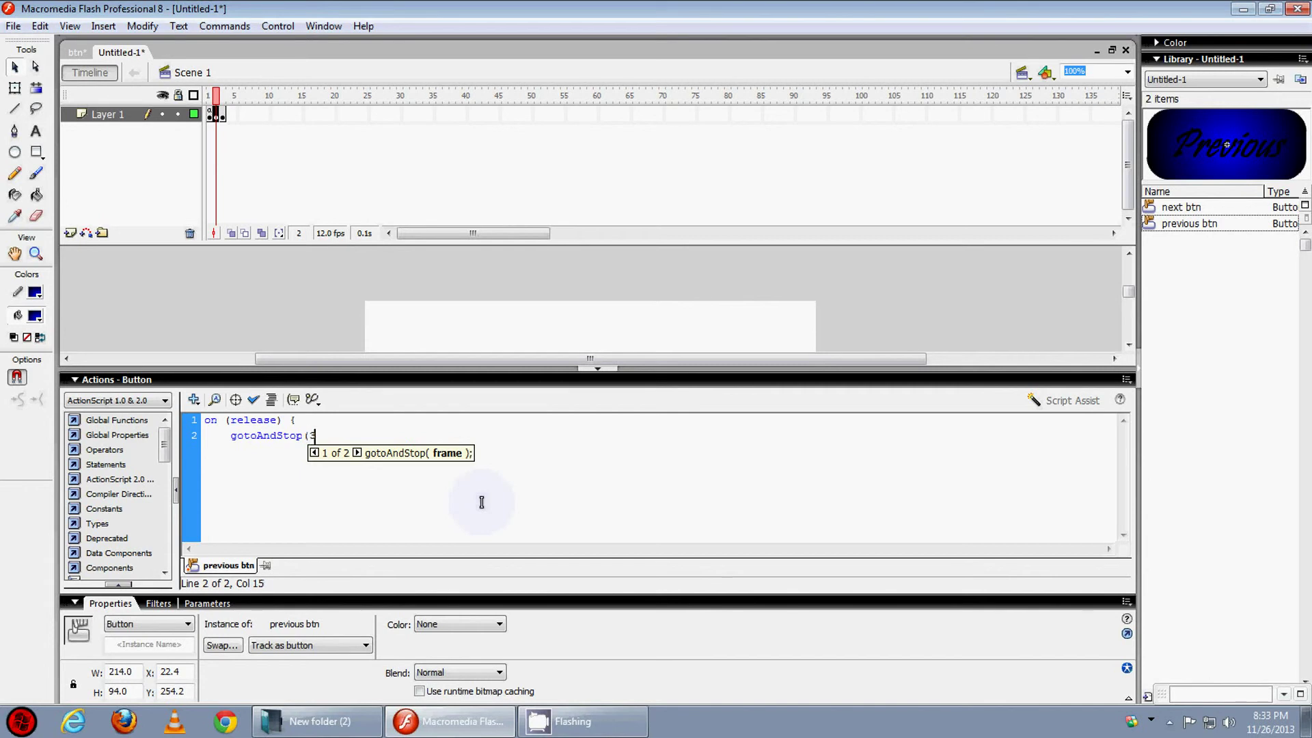
{"action": "type", "text": "3);"}
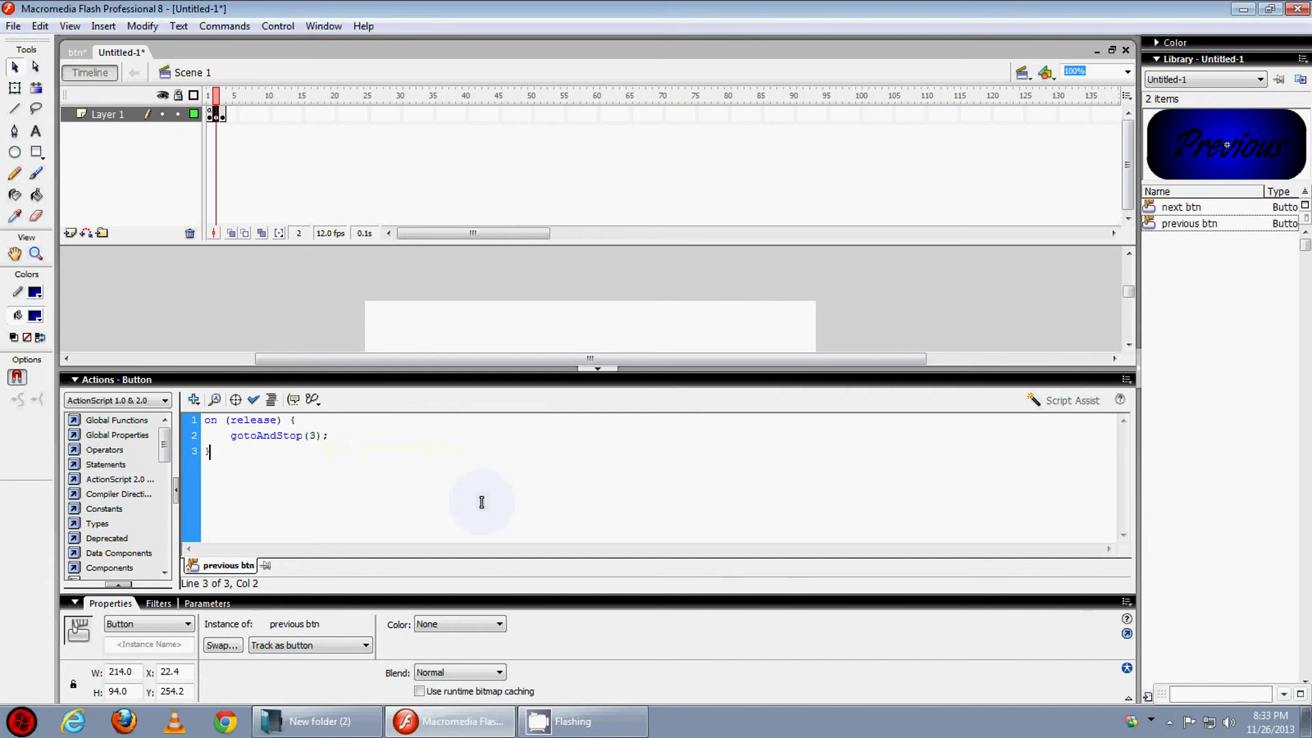
{"action": "key", "text": "ctrl+a"}
{"action": "left_click", "coordinate": [482, 503]}
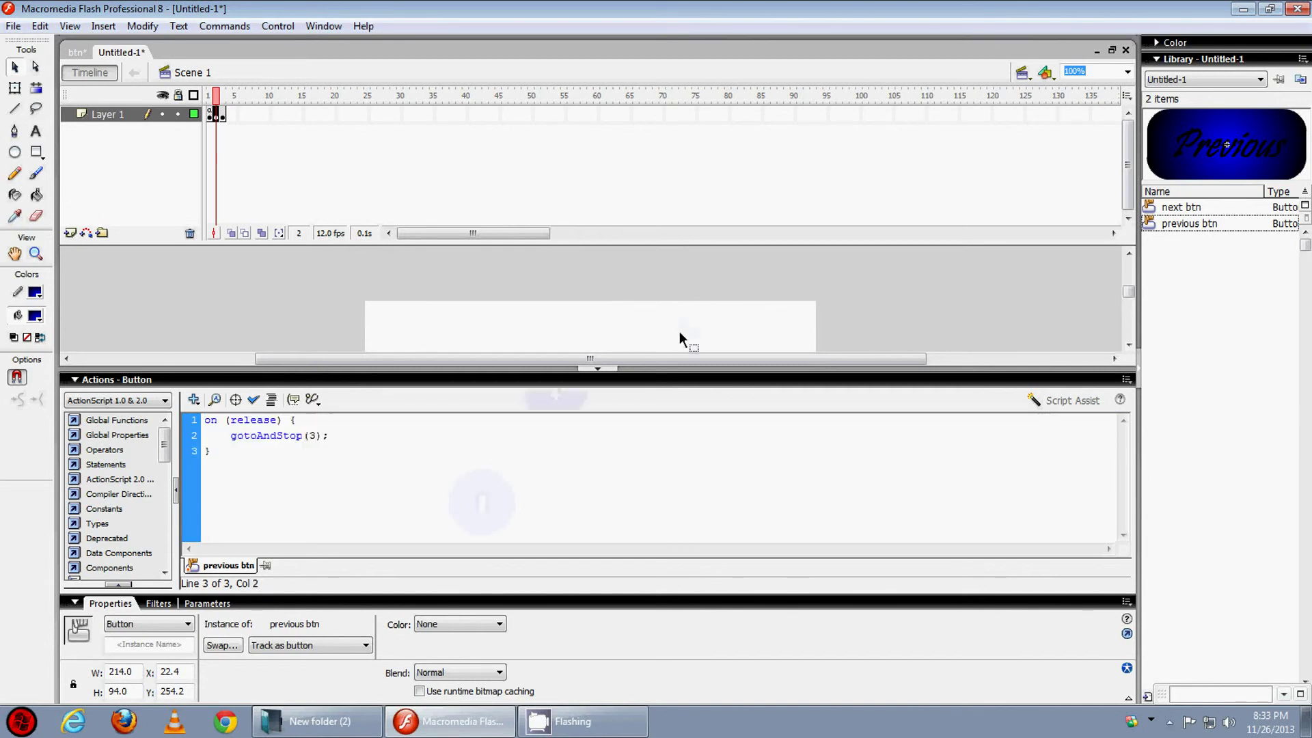
Step: Paste the gotoAndStop(3) jump script into frame 2's Next button
{"action": "left_click", "coordinate": [597, 368]}
{"action": "left_click", "coordinate": [766, 404]}
{"action": "left_click", "coordinate": [820, 556]}
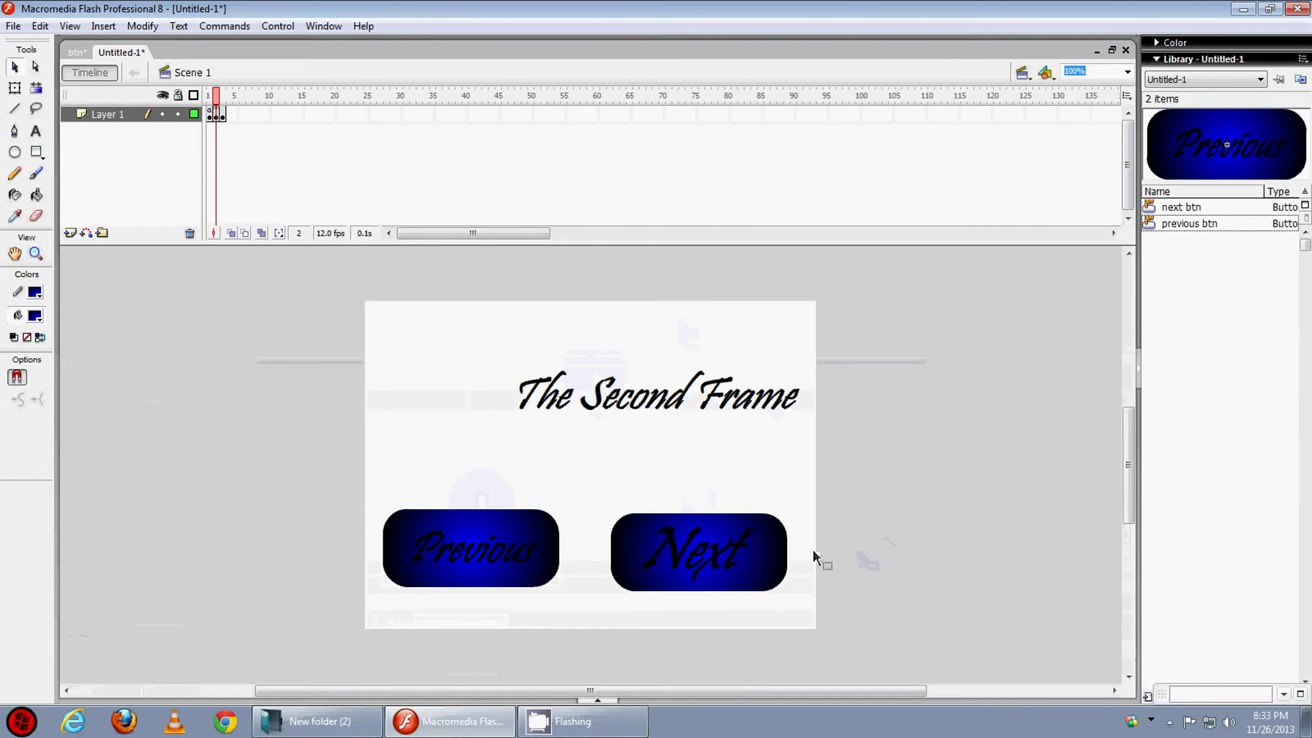
{"action": "right_click", "coordinate": [734, 546]}
{"action": "left_click", "coordinate": [779, 449]}
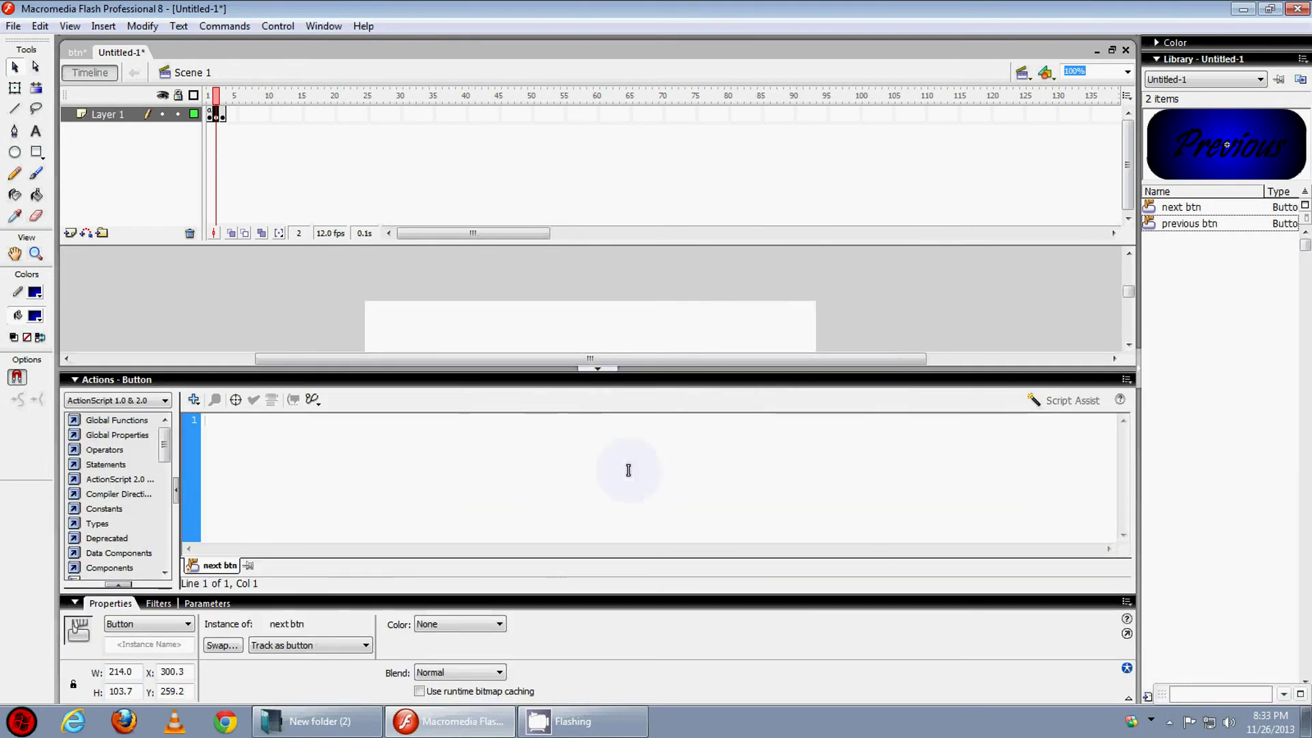
{"action": "left_click", "coordinate": [623, 469]}
{"action": "type", "text": "on (release) { \tgotoAndStop(3); }"}
{"action": "left_click", "coordinate": [605, 371]}
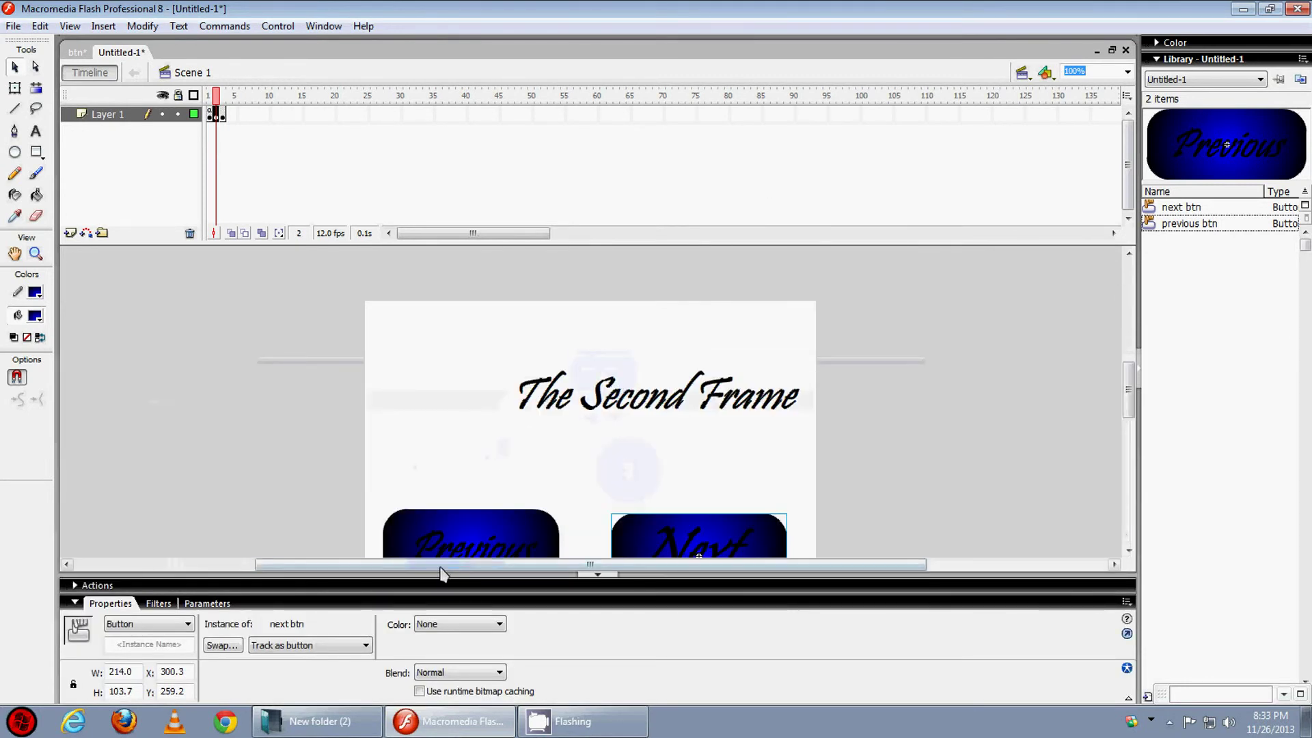
Step: Change the Previous button's script to jump to frame 1 instead of 3
{"action": "left_click", "coordinate": [447, 543]}
{"action": "left_click", "coordinate": [448, 583]}
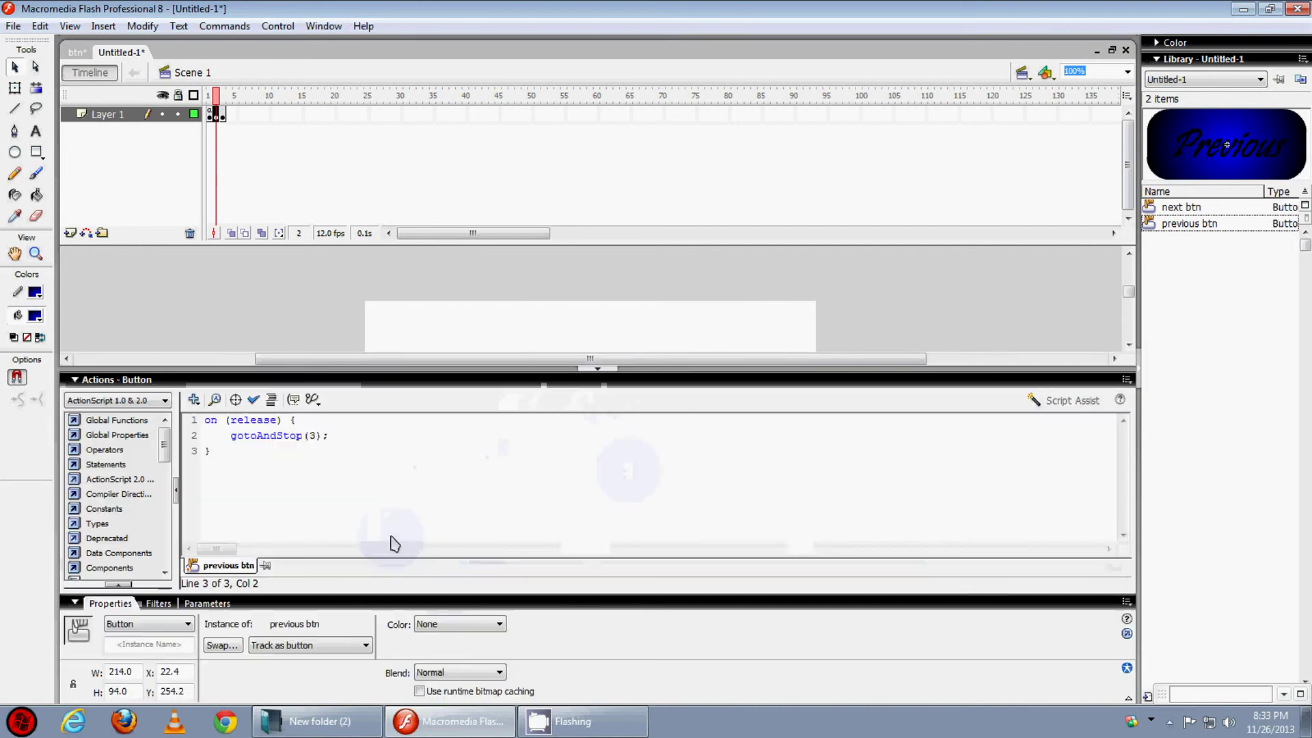
{"action": "left_click", "coordinate": [309, 436]}
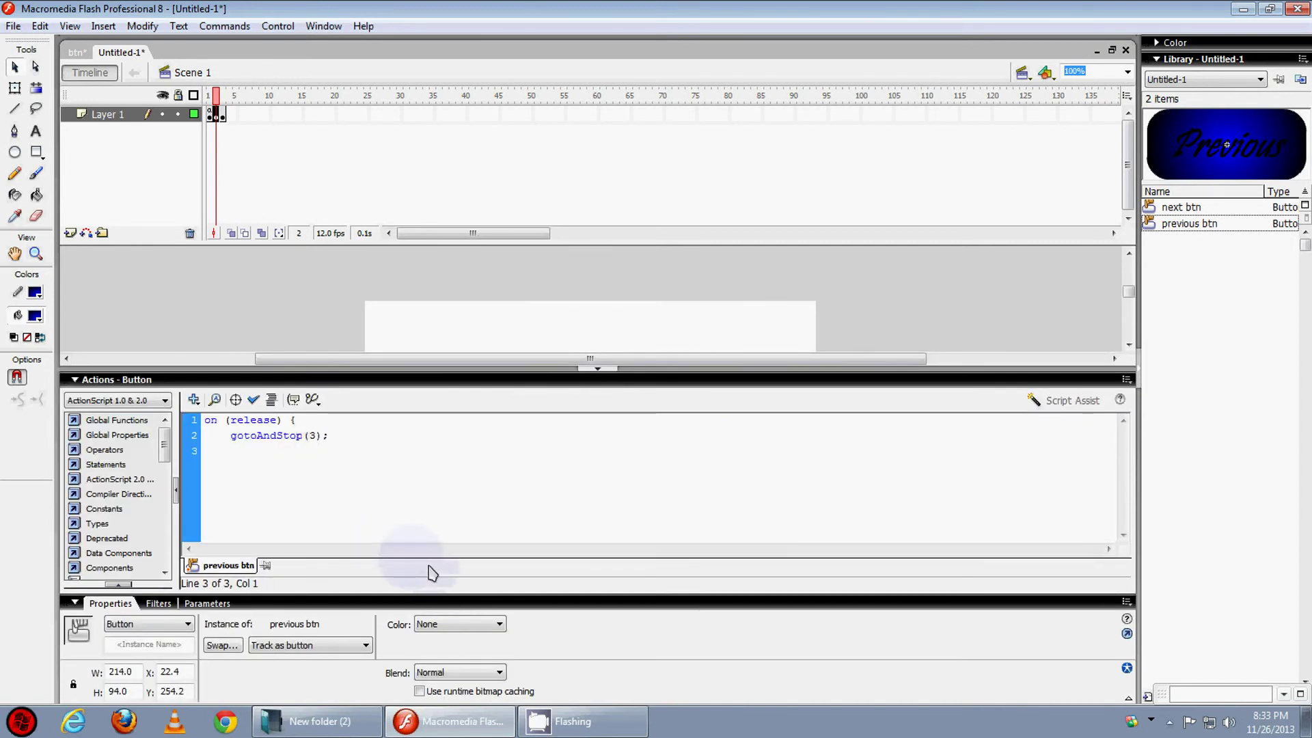
{"action": "left_click", "coordinate": [316, 435]}
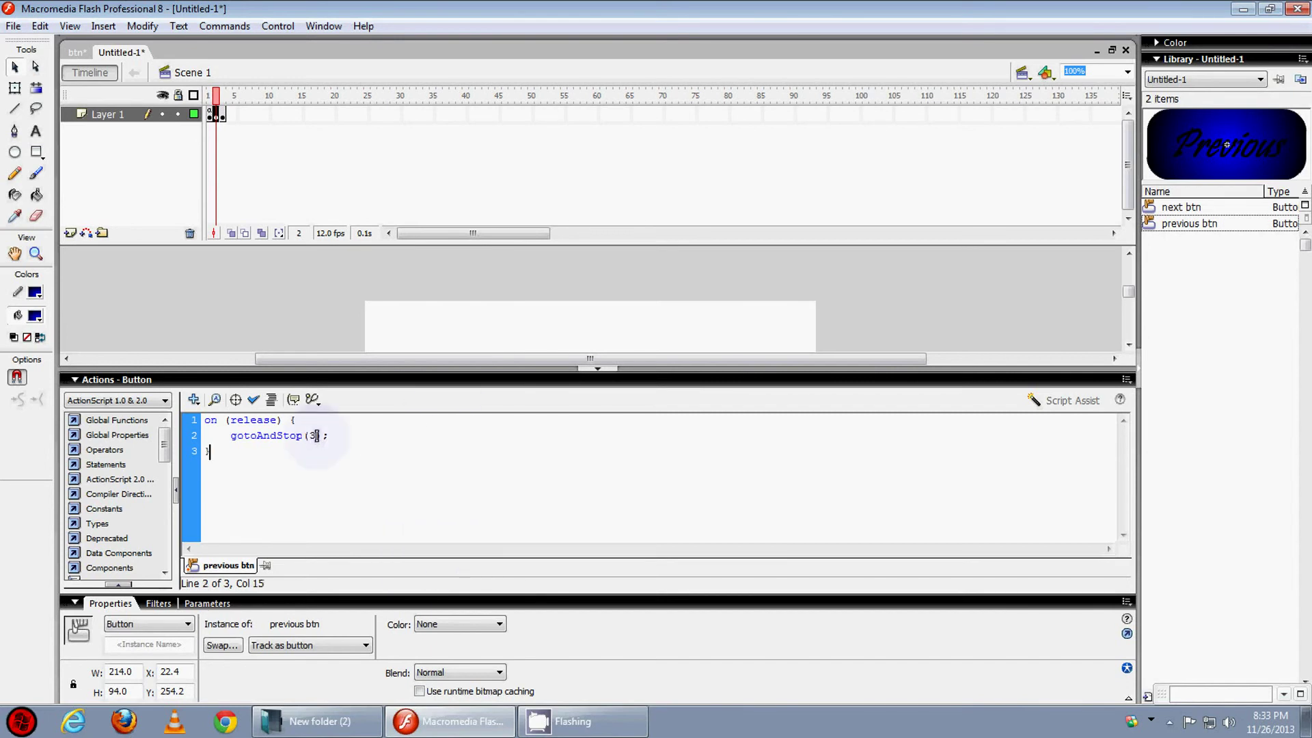
{"action": "left_click", "coordinate": [594, 367]}
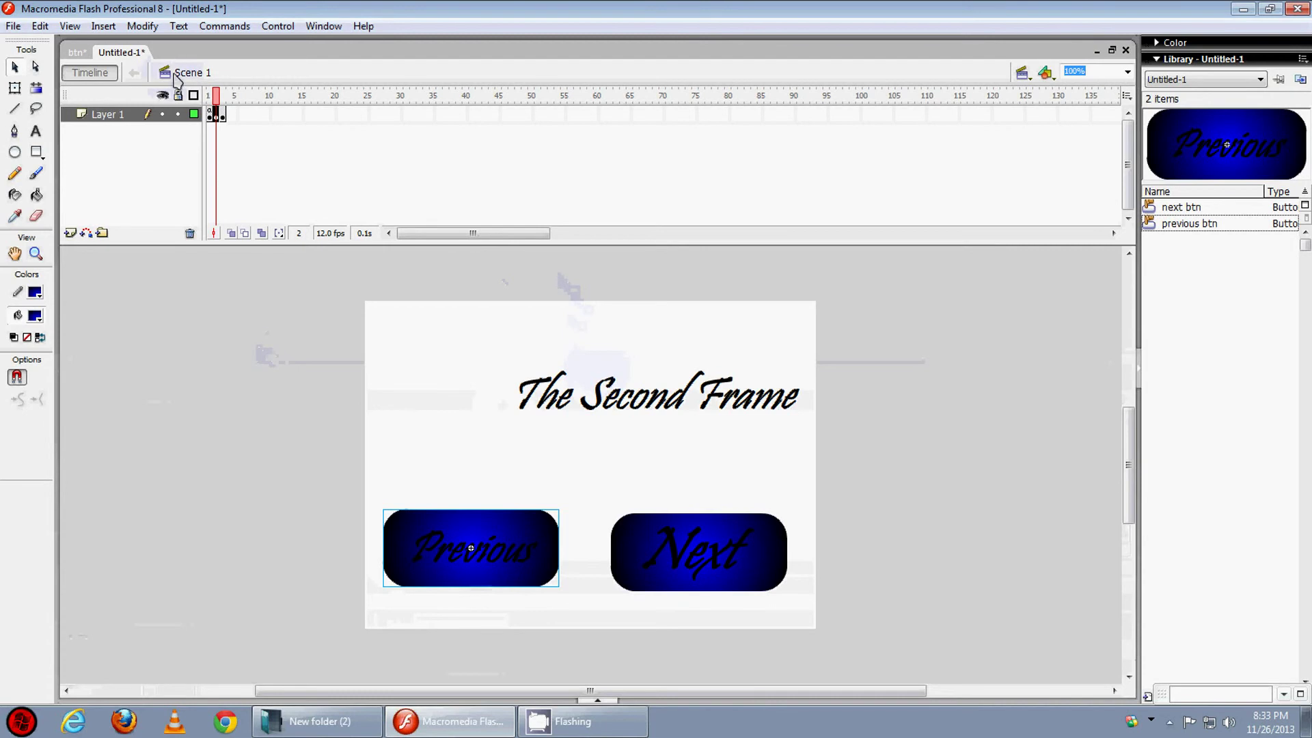
Step: Paste the jump script into frame 3's Previous button and set its target frame to 2
{"action": "left_click", "coordinate": [221, 114]}
{"action": "left_click", "coordinate": [252, 391]}
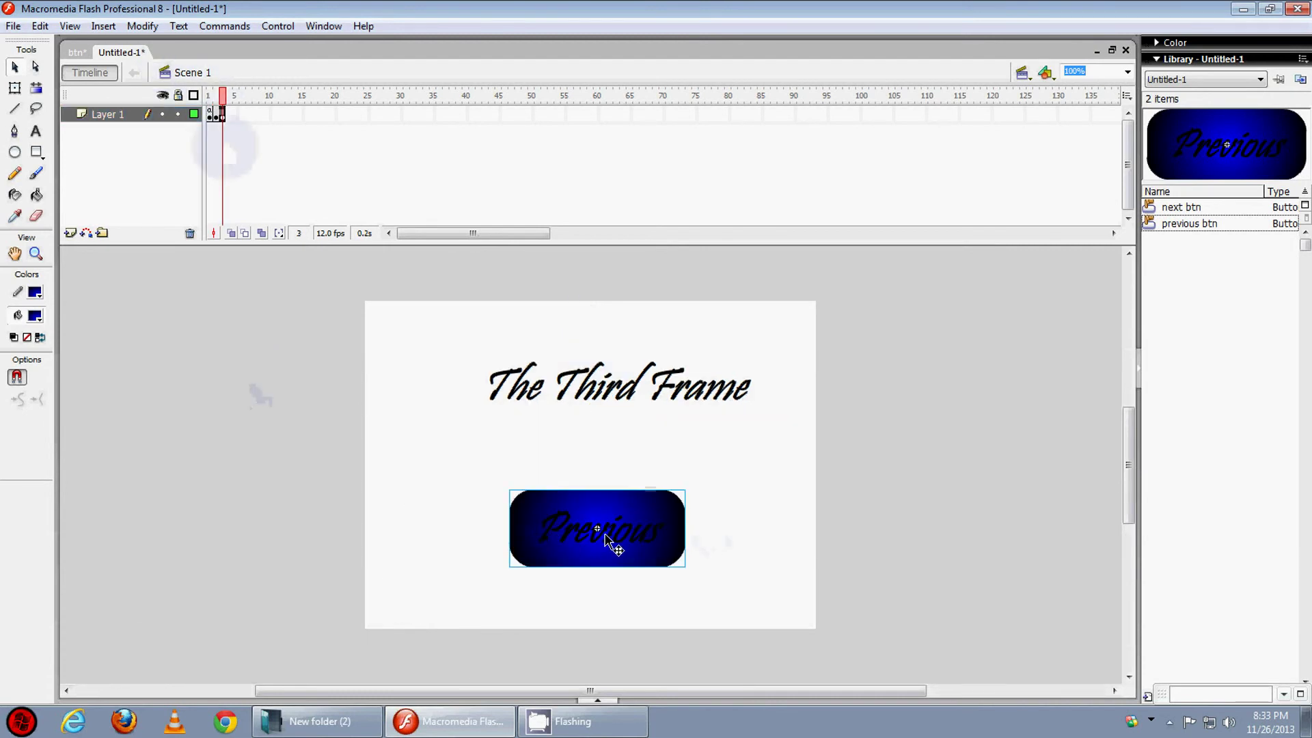
{"action": "left_click", "coordinate": [600, 536]}
{"action": "right_click", "coordinate": [604, 537]}
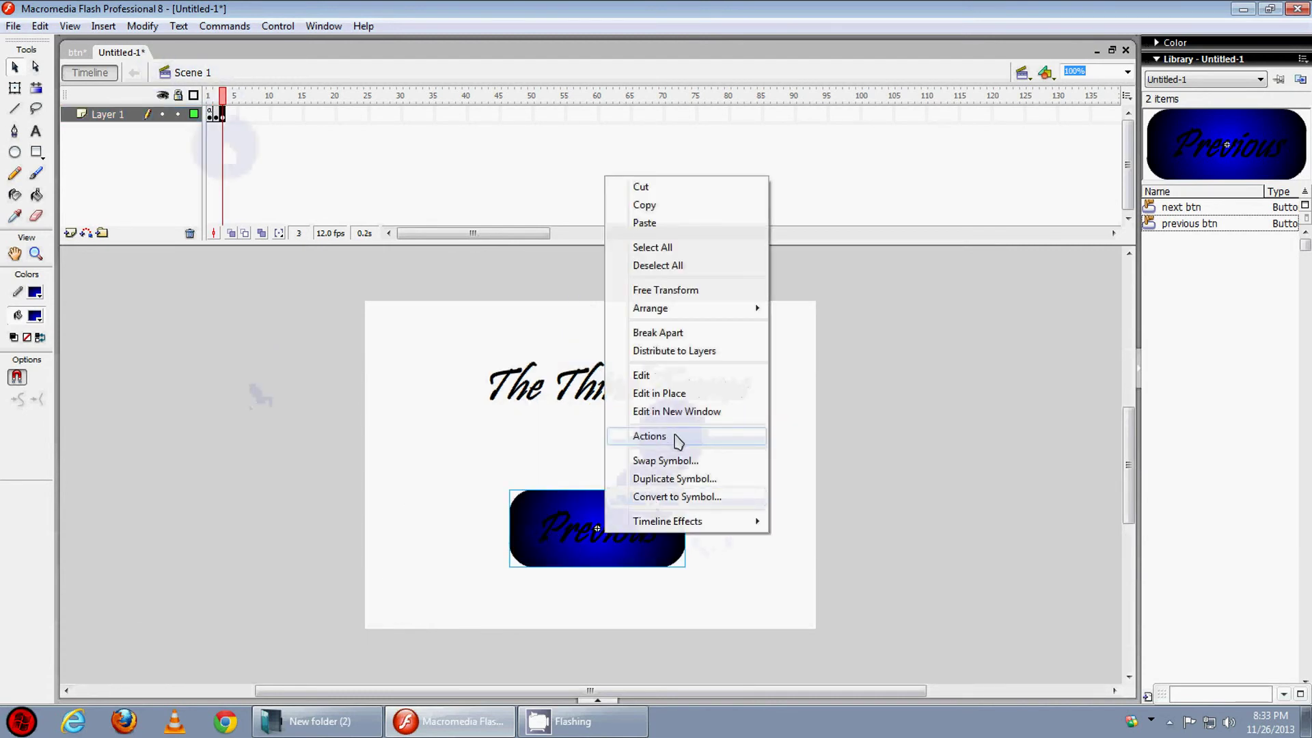
{"action": "left_click", "coordinate": [649, 436]}
{"action": "type", "text": "on (release) { \tgotoAndStop(3); }"}
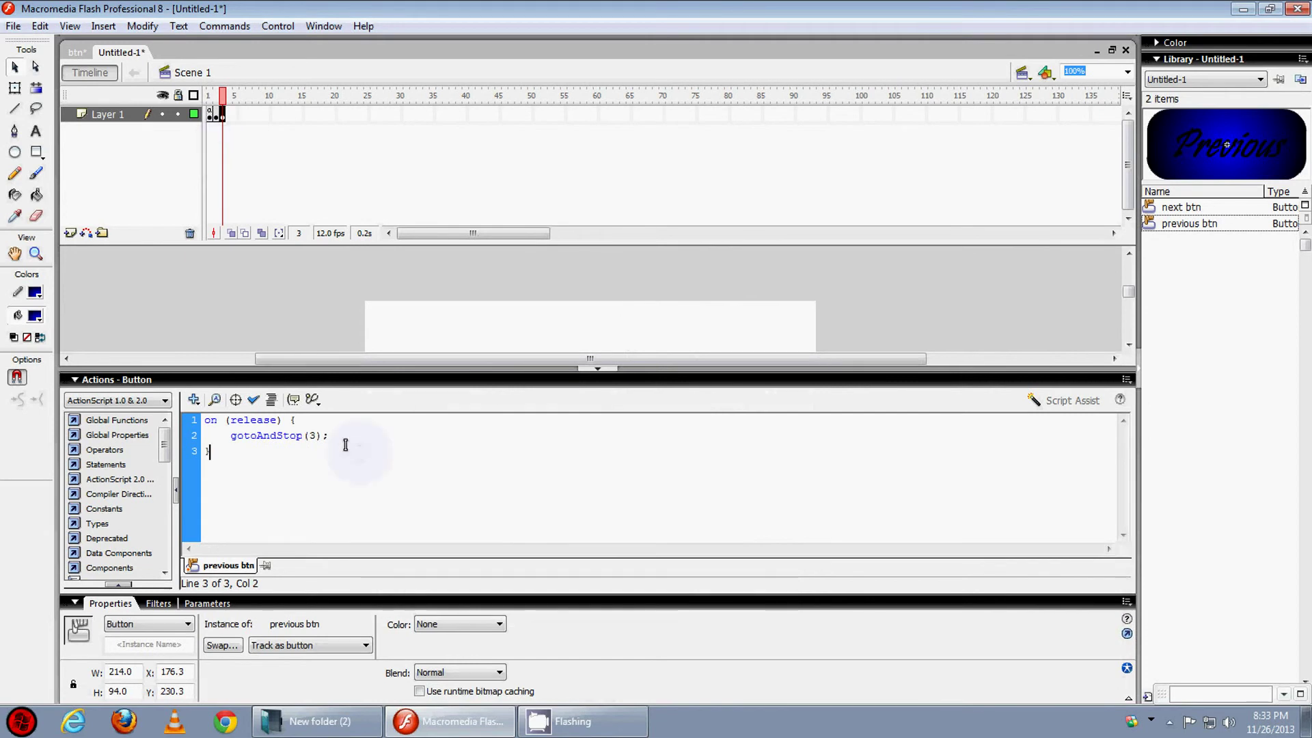
{"action": "left_click", "coordinate": [315, 438]}
{"action": "type", "text": "2"}
{"action": "left_click", "coordinate": [597, 369]}
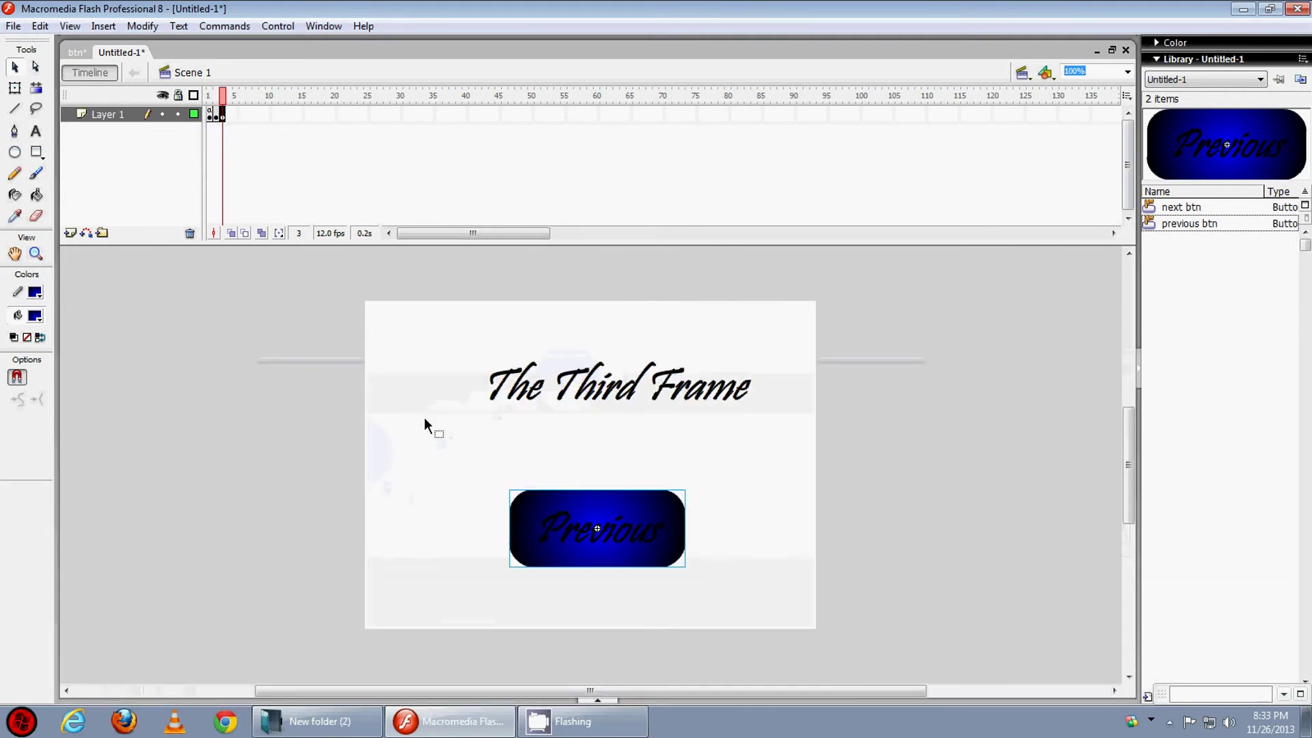
{"action": "left_click", "coordinate": [254, 422]}
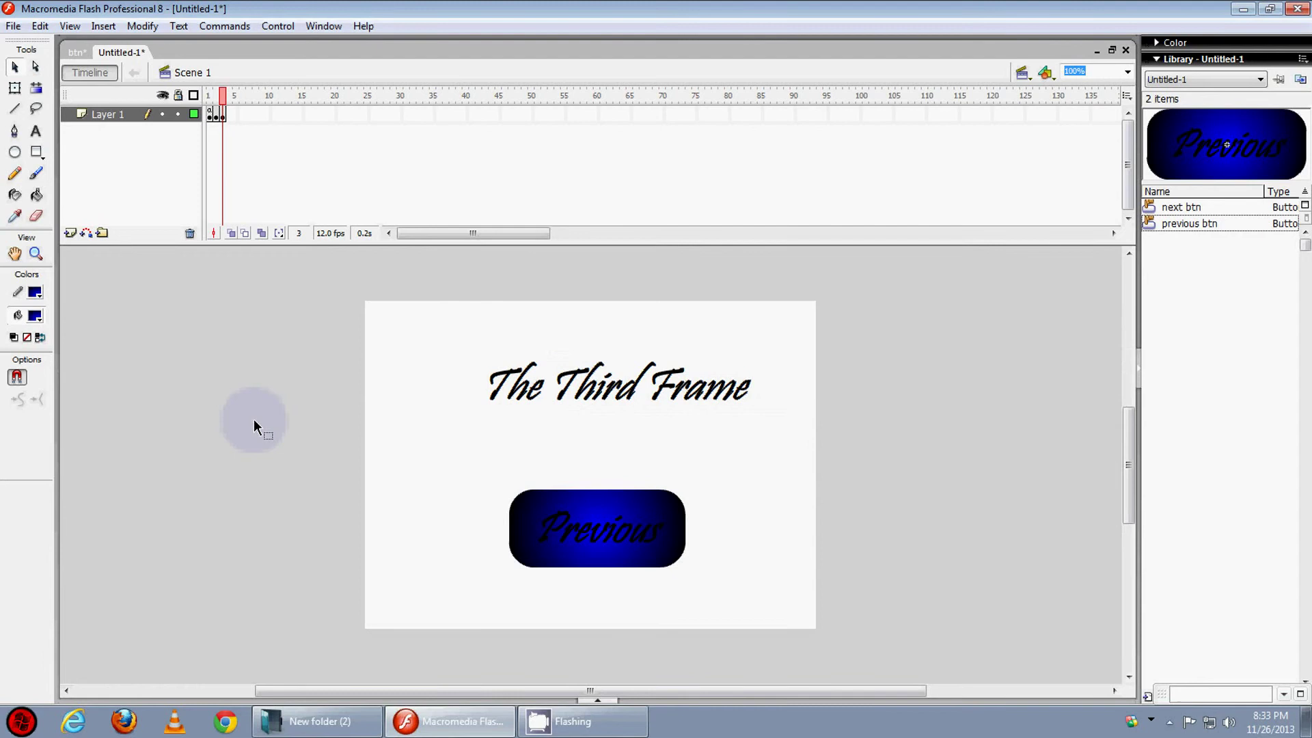
{"action": "left_click", "coordinate": [277, 26]}
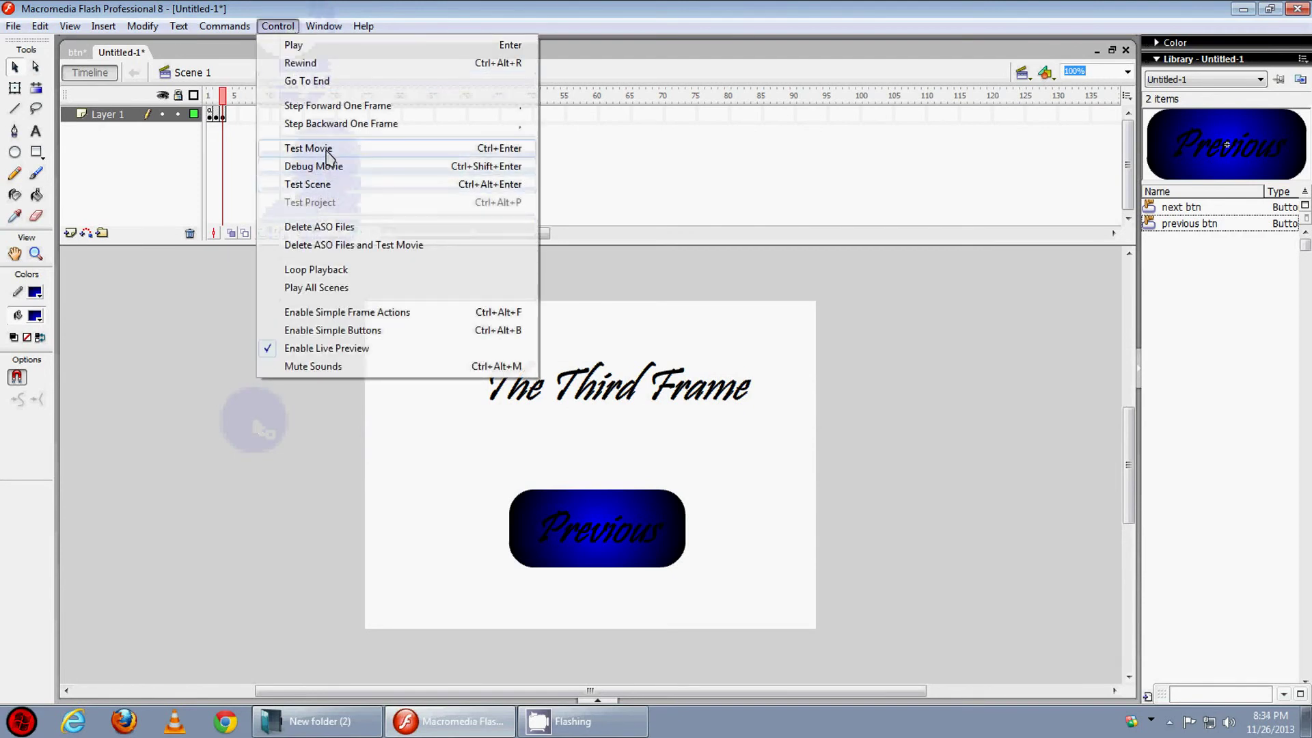
{"action": "left_click", "coordinate": [329, 148]}
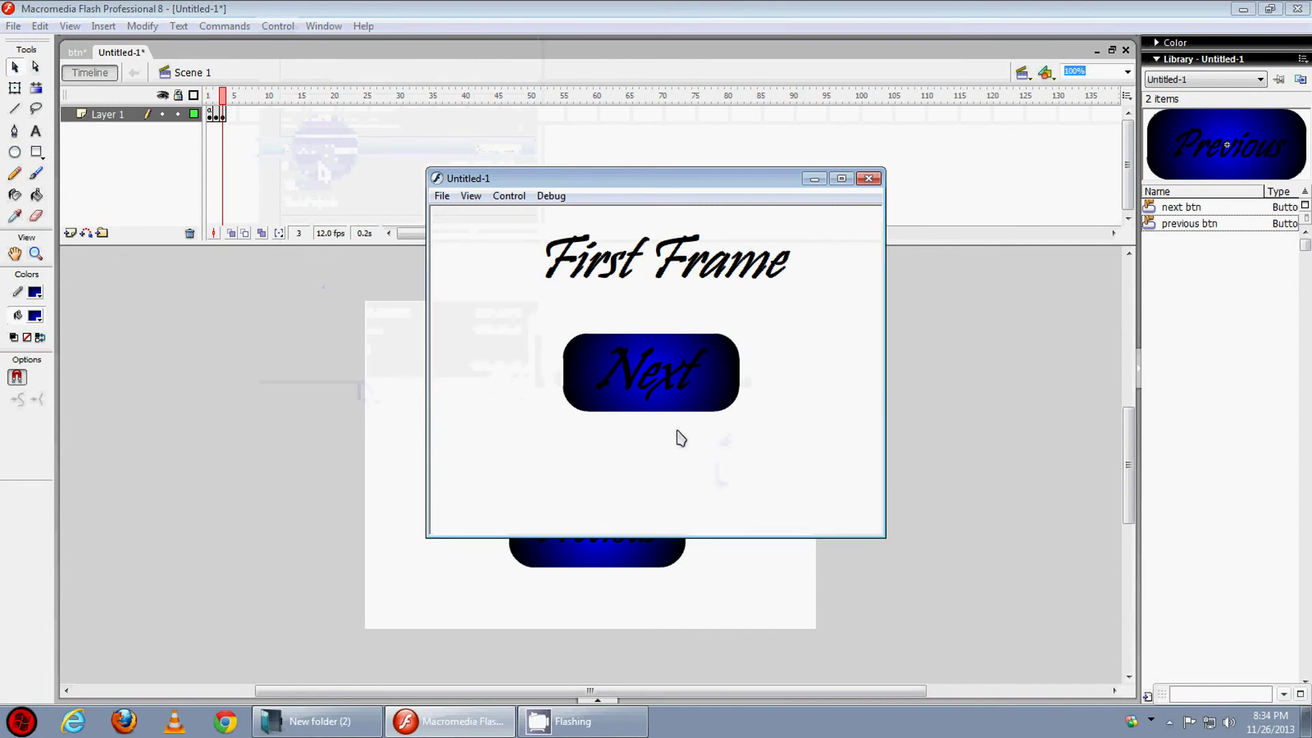
{"action": "left_click", "coordinate": [657, 385]}
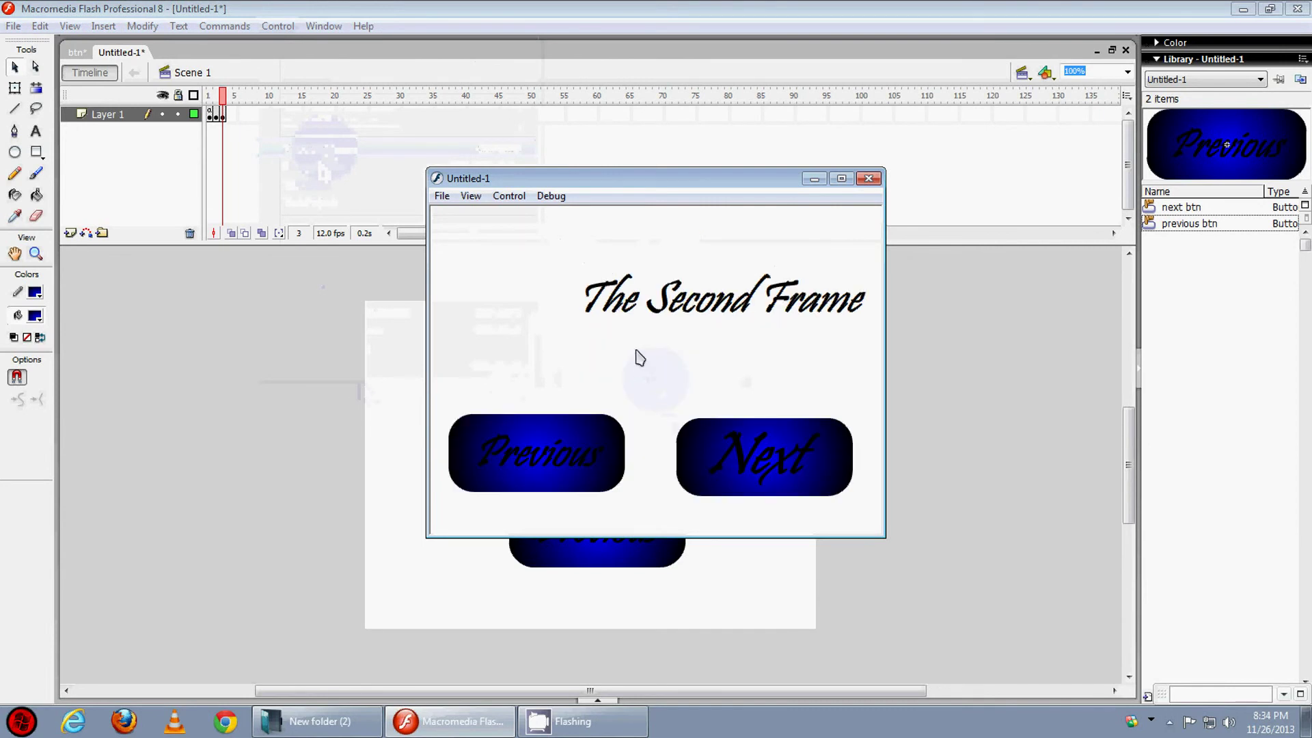
{"action": "left_click", "coordinate": [763, 470]}
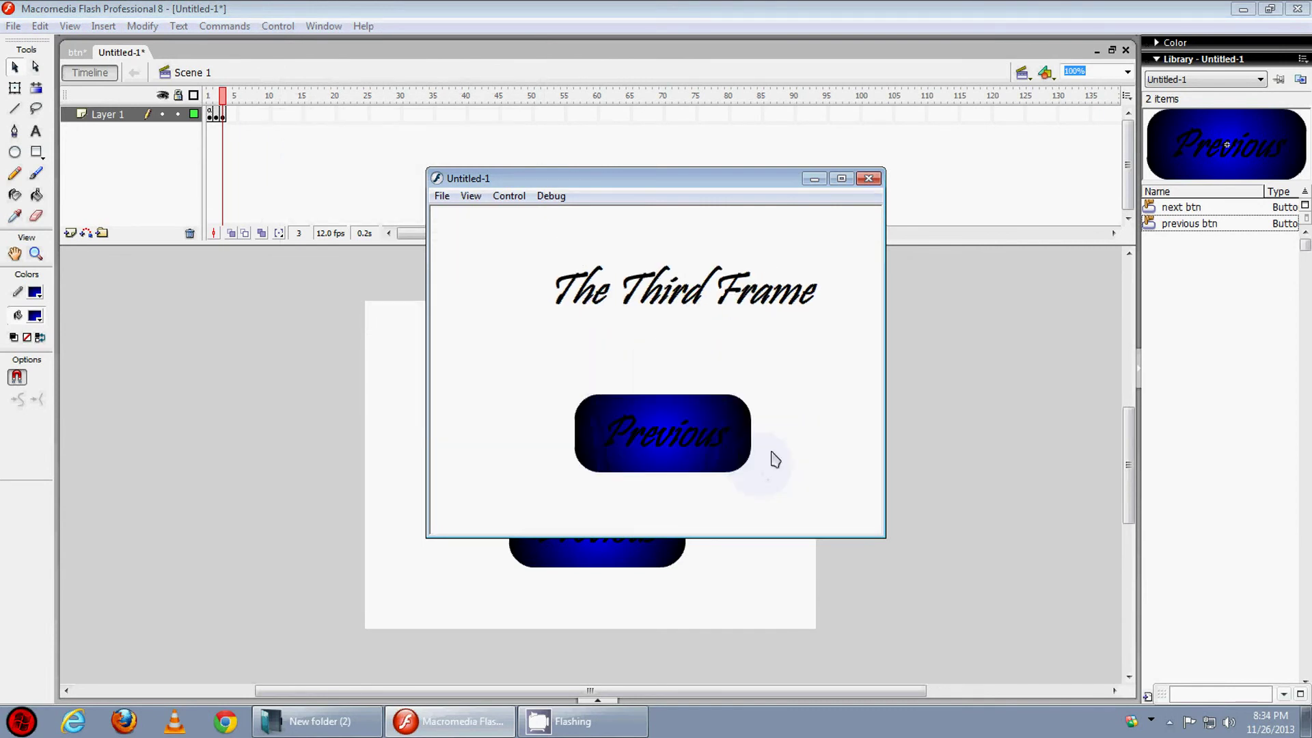
{"action": "left_click", "coordinate": [681, 441]}
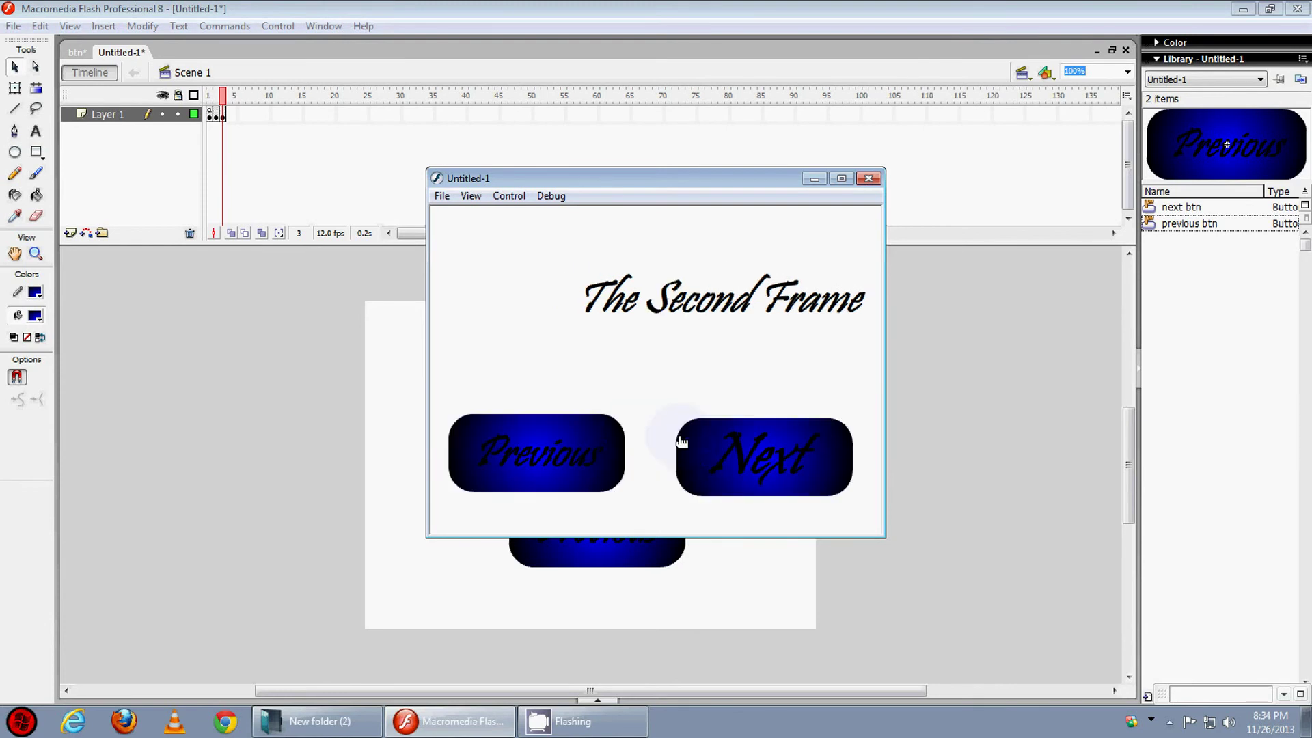
{"action": "left_click", "coordinate": [554, 453]}
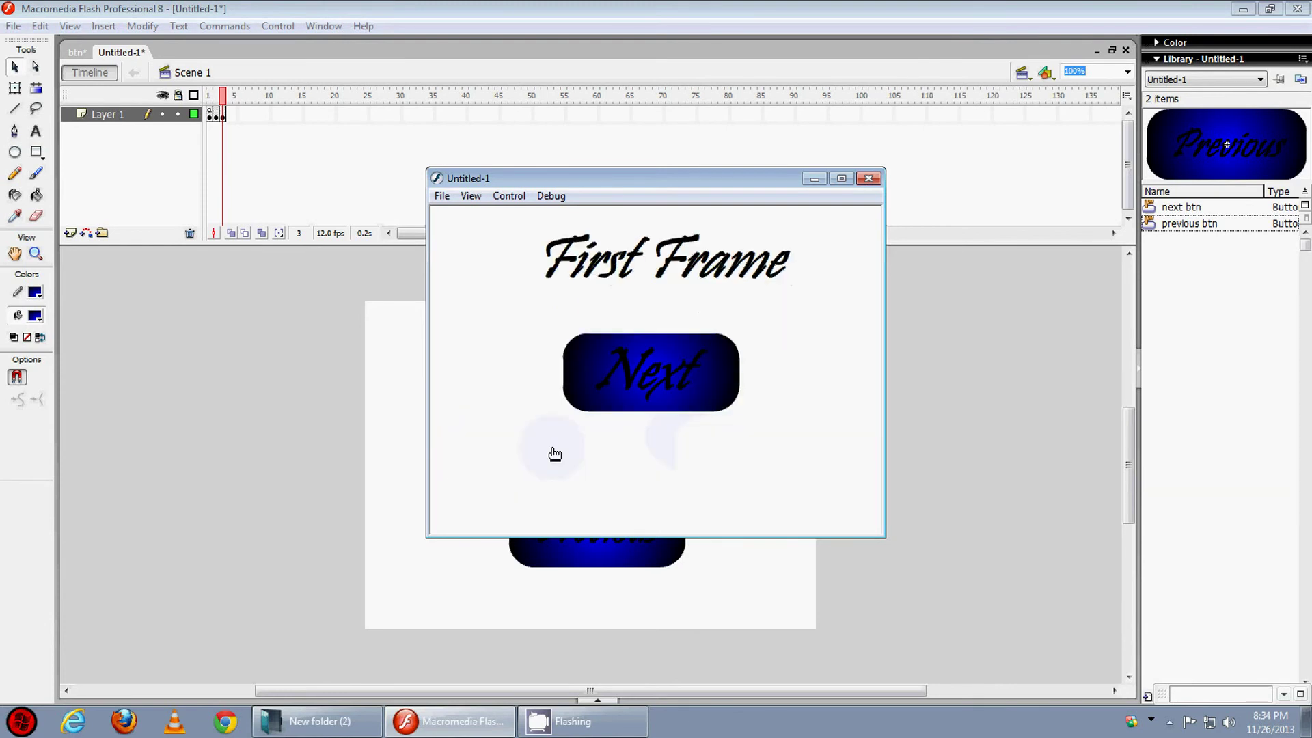
{"action": "left_click", "coordinate": [702, 380]}
{"action": "left_click", "coordinate": [592, 476]}
{"action": "left_click", "coordinate": [677, 384]}
{"action": "left_click", "coordinate": [715, 460]}
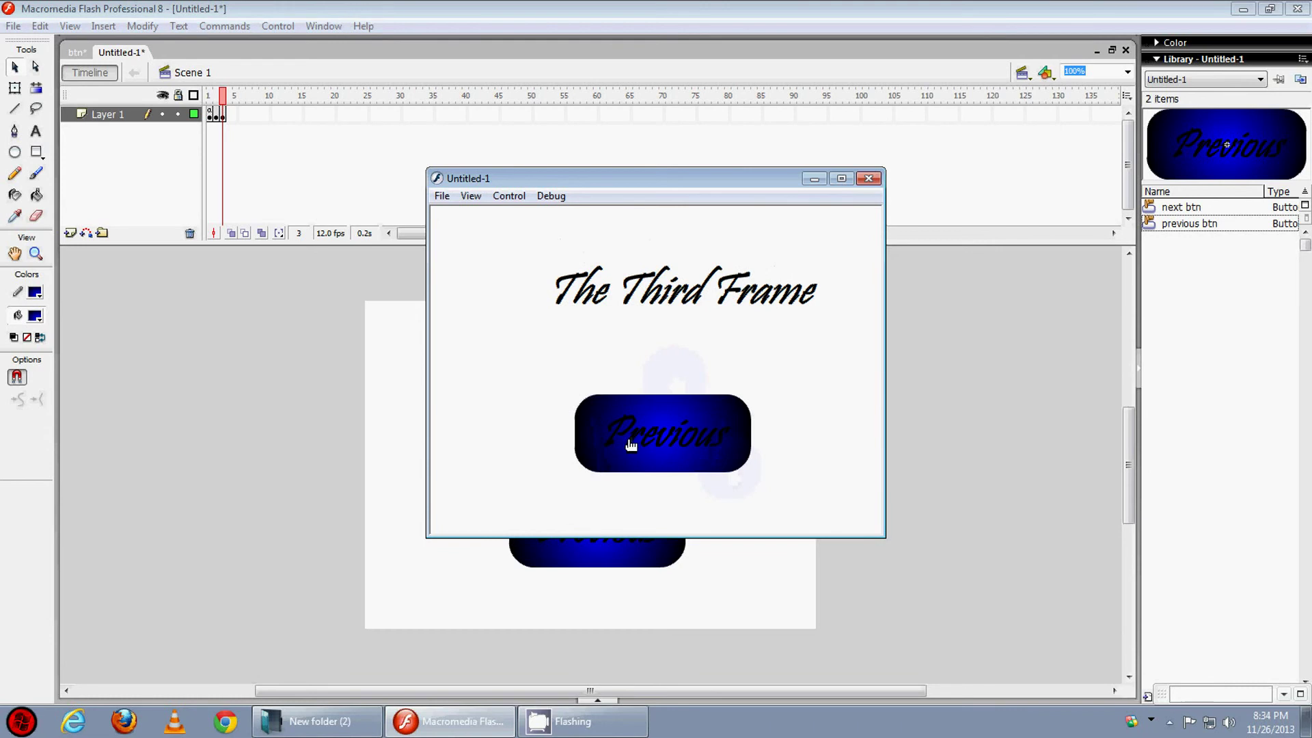
{"action": "left_click", "coordinate": [711, 452]}
{"action": "left_click", "coordinate": [868, 179]}
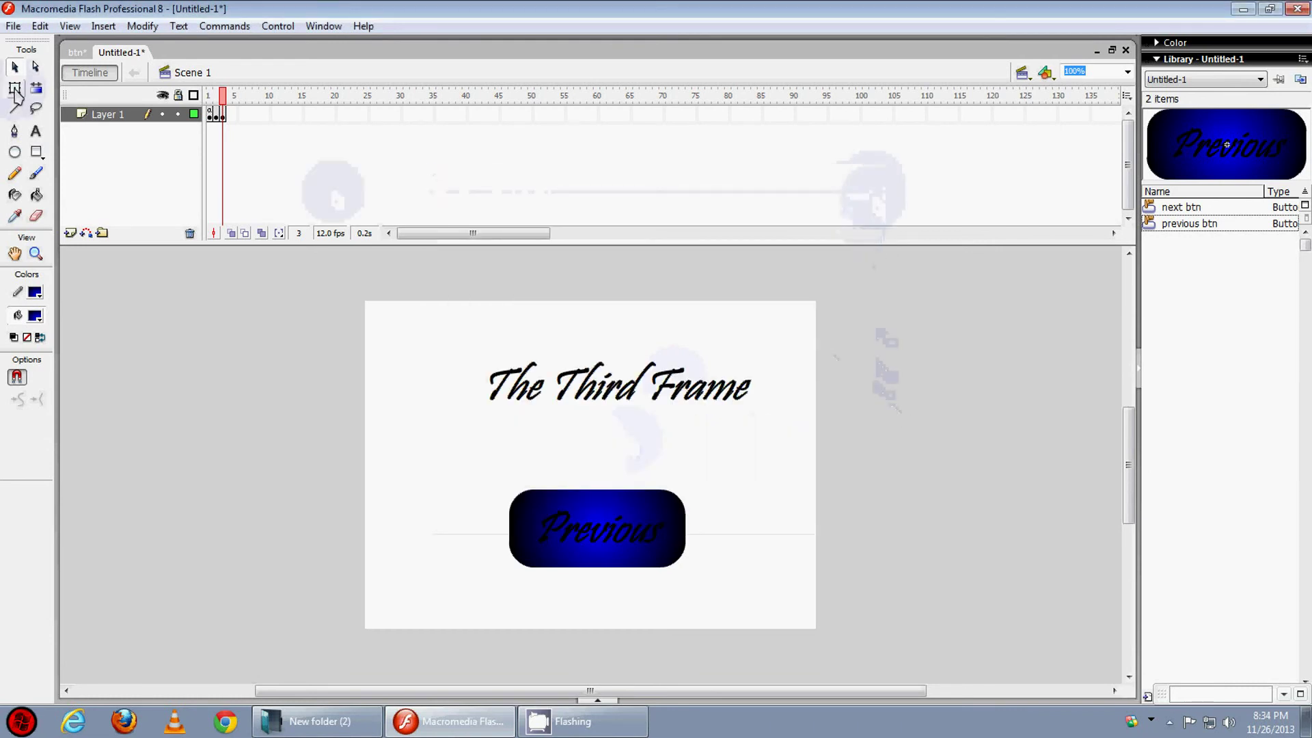
Step: Save the document via Save As under the file name 'button'
{"action": "left_click", "coordinate": [12, 26]}
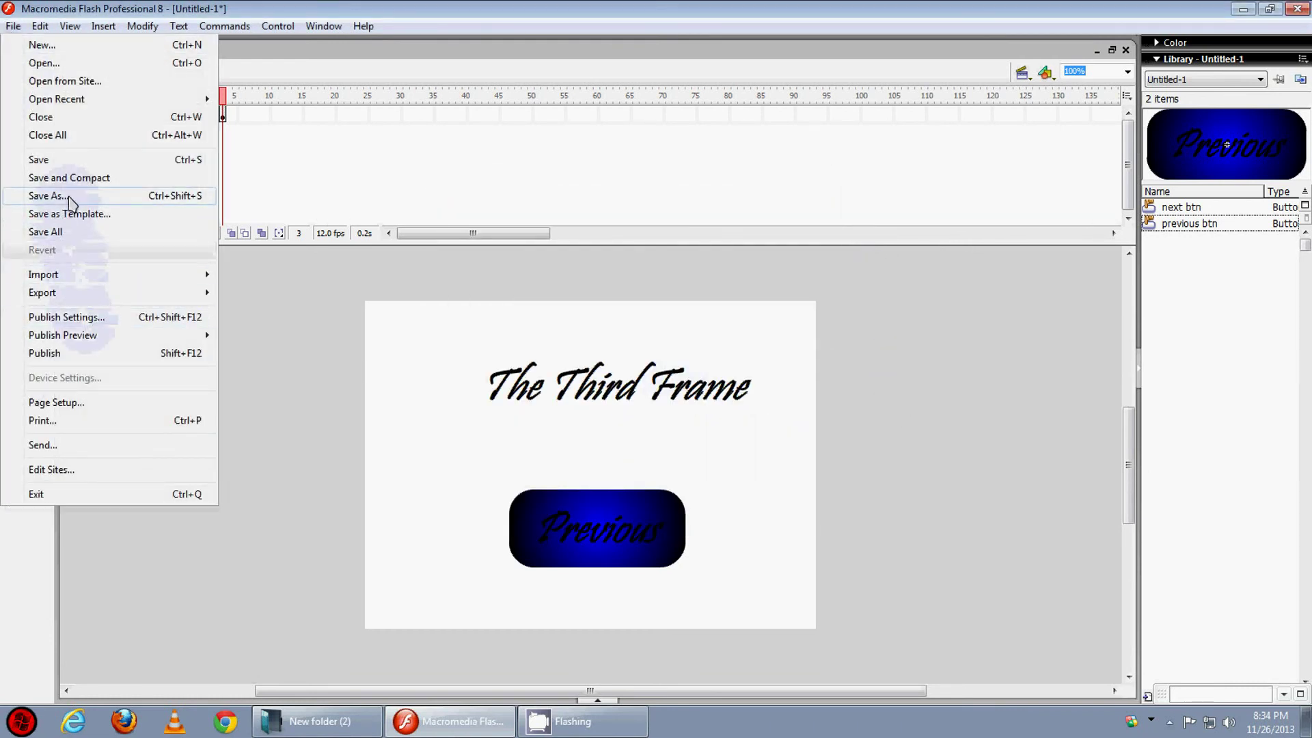
{"action": "left_click", "coordinate": [38, 195]}
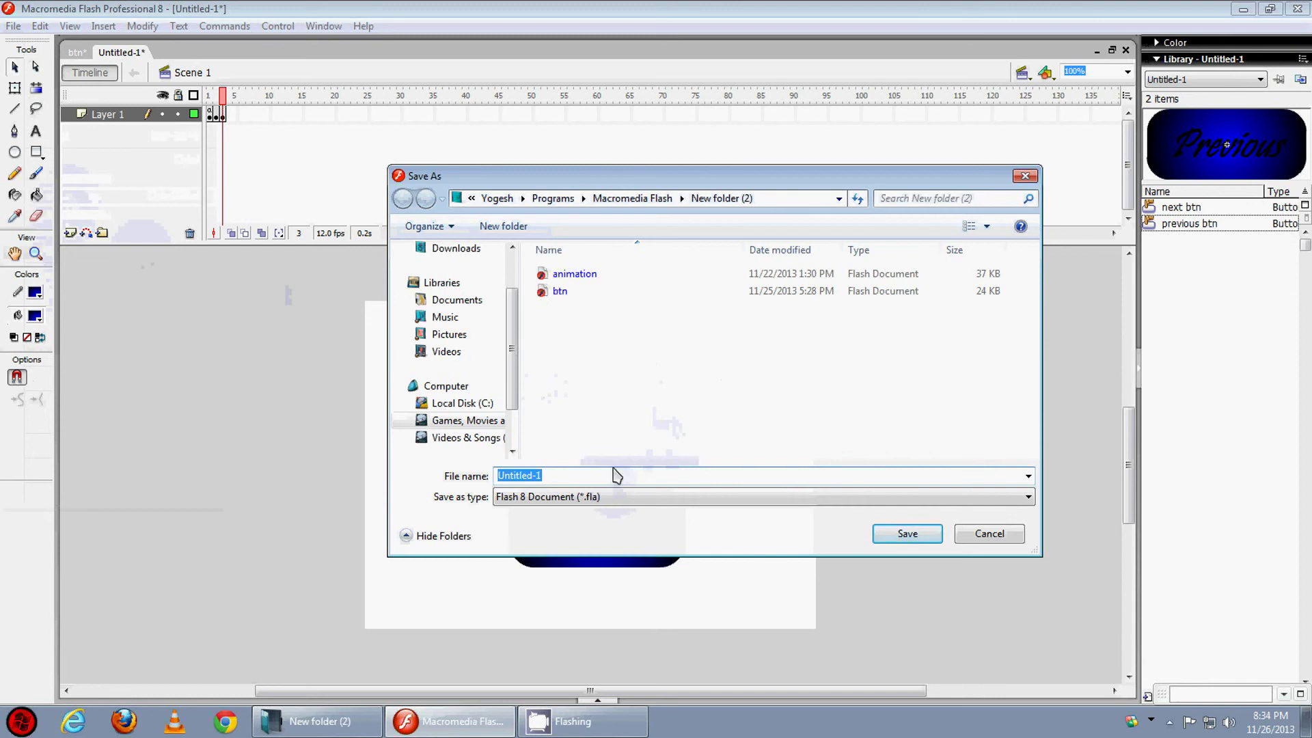
{"action": "key", "text": "BackSpace"}
{"action": "type", "text": "button"}
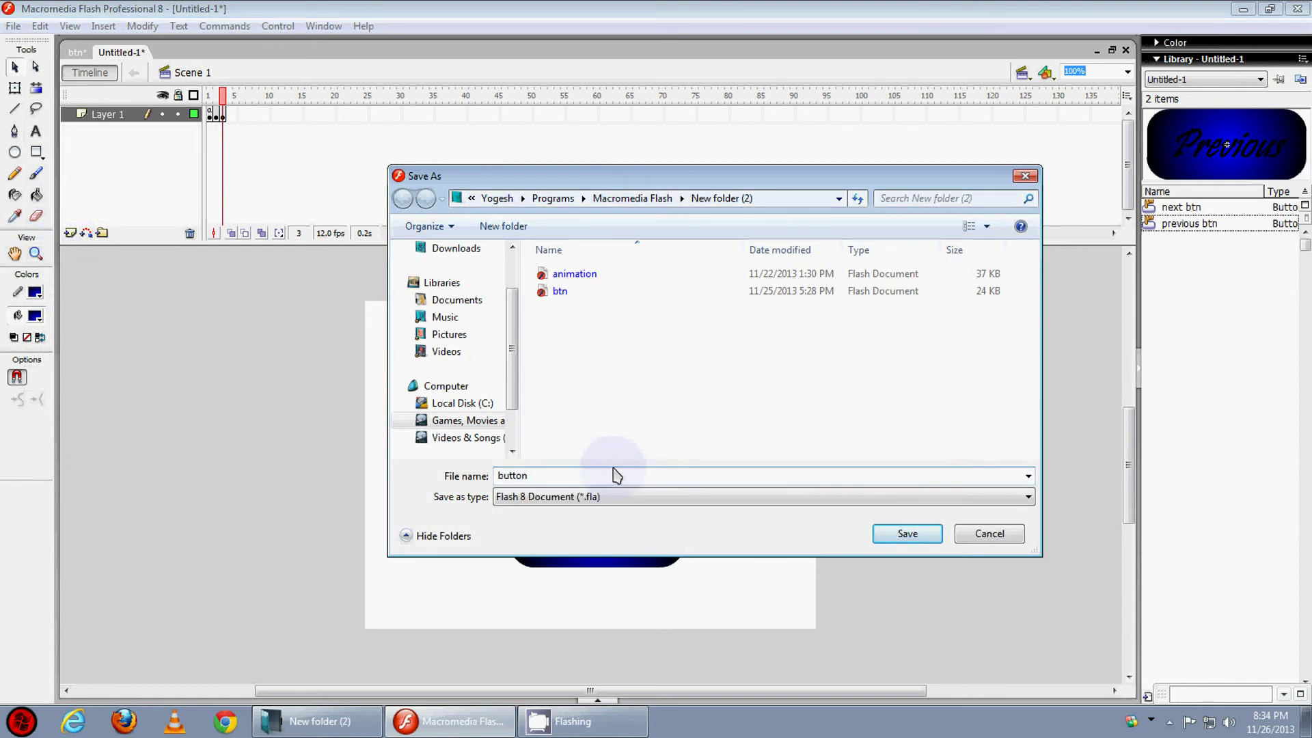
{"action": "key", "text": "Return"}
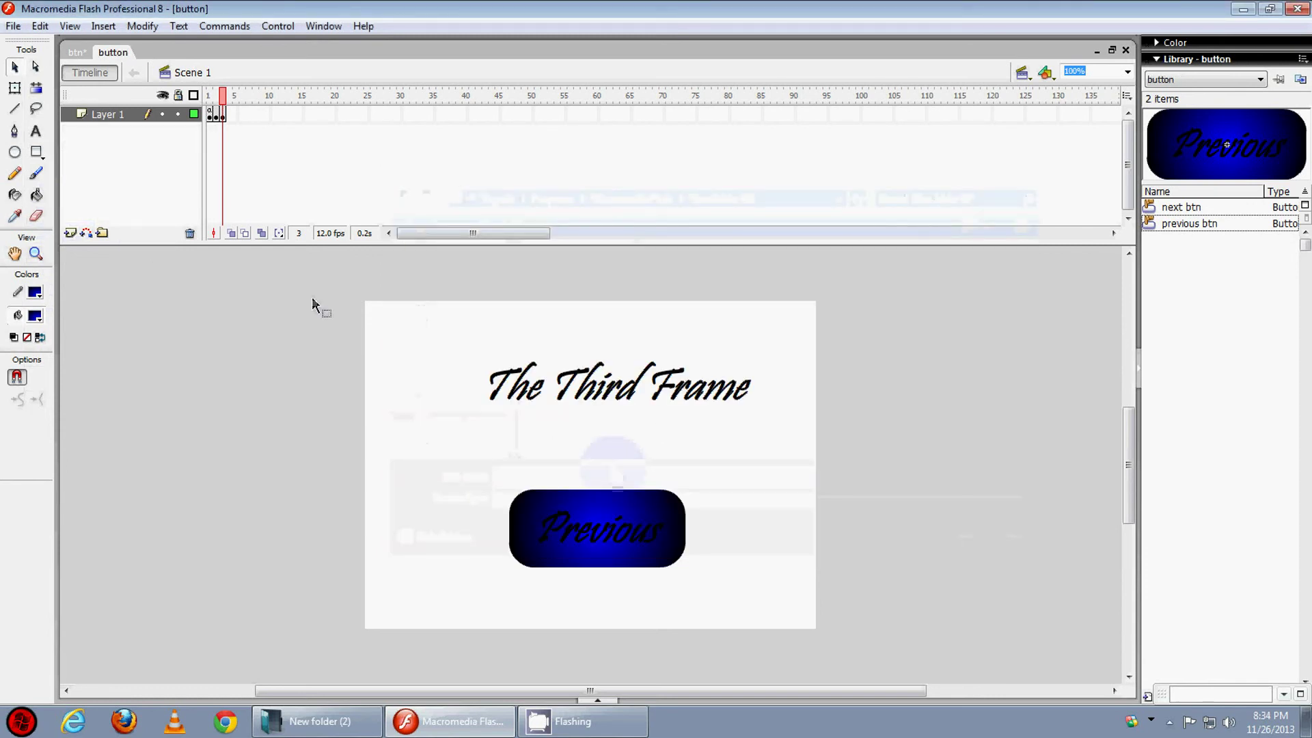
Step: Export the movie as the 'button' SWF, raising JPEG quality from 80 to 100
{"action": "left_click", "coordinate": [14, 28]}
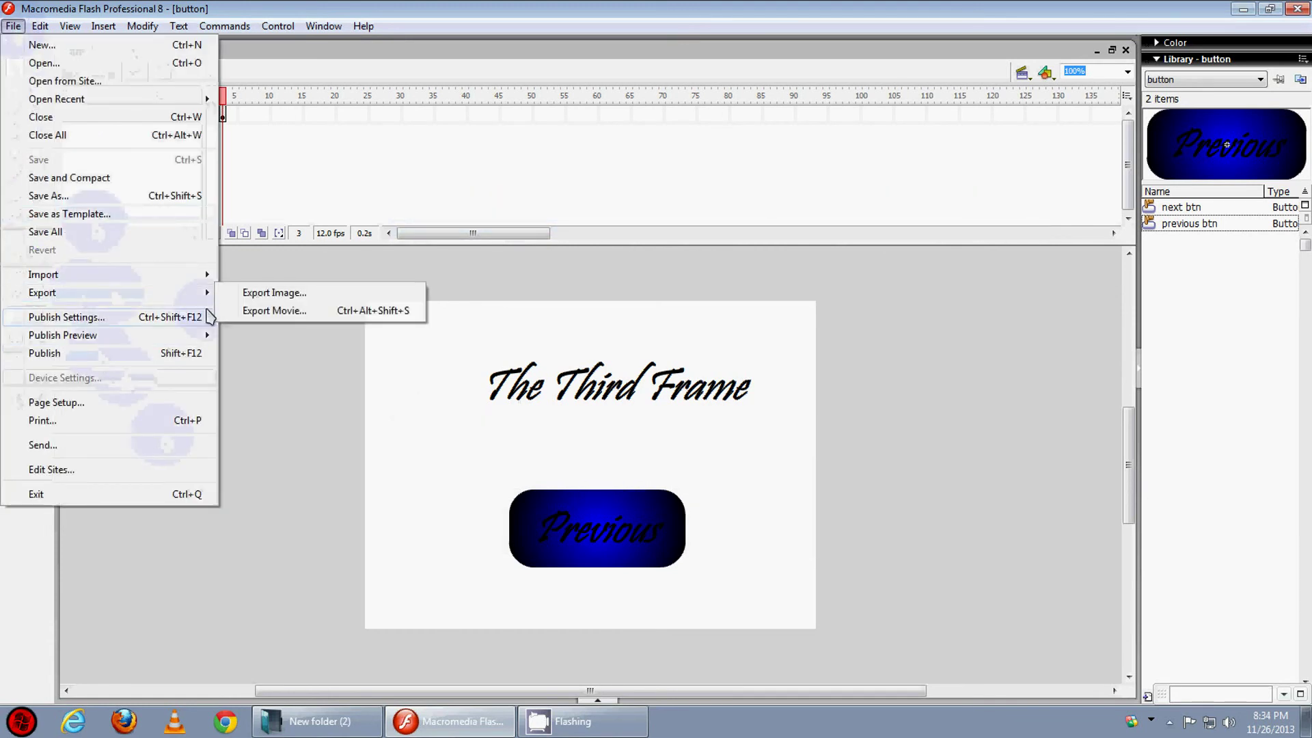
{"action": "mouse_move", "coordinate": [169, 300]}
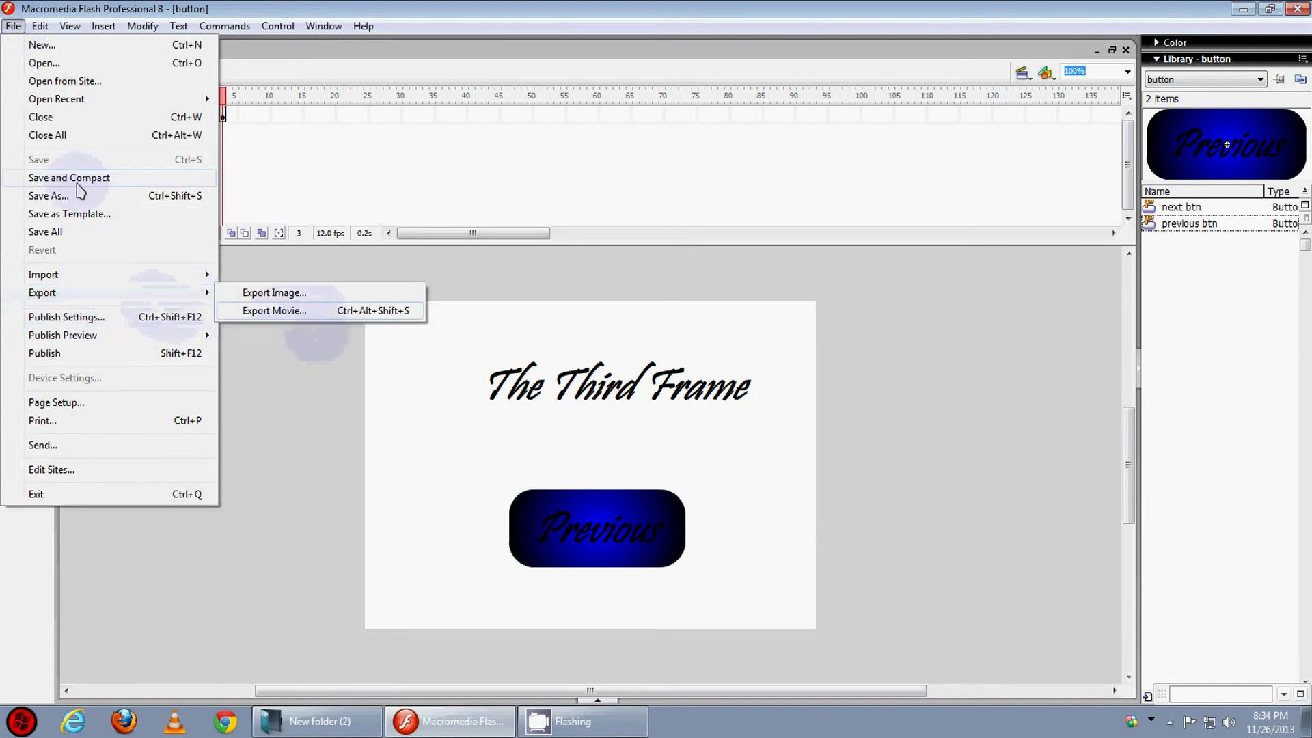
{"action": "left_click", "coordinate": [331, 311]}
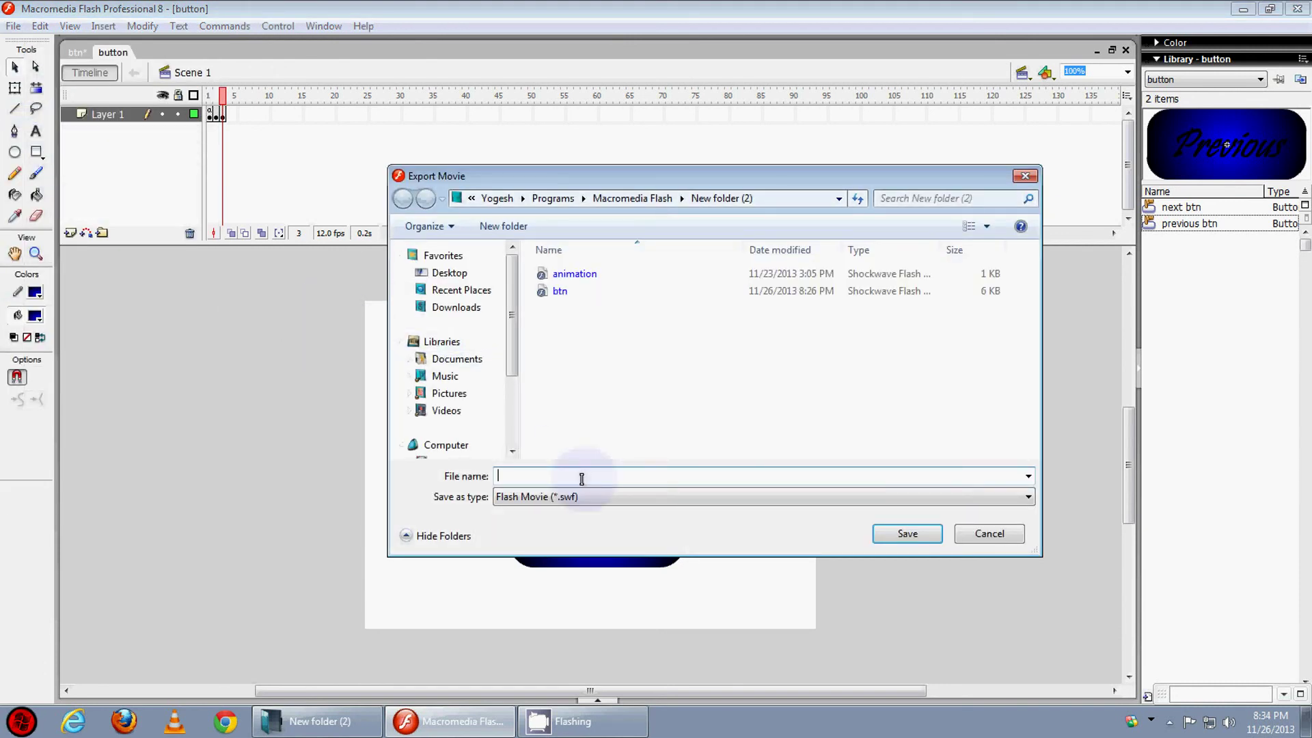
{"action": "type", "text": "button"}
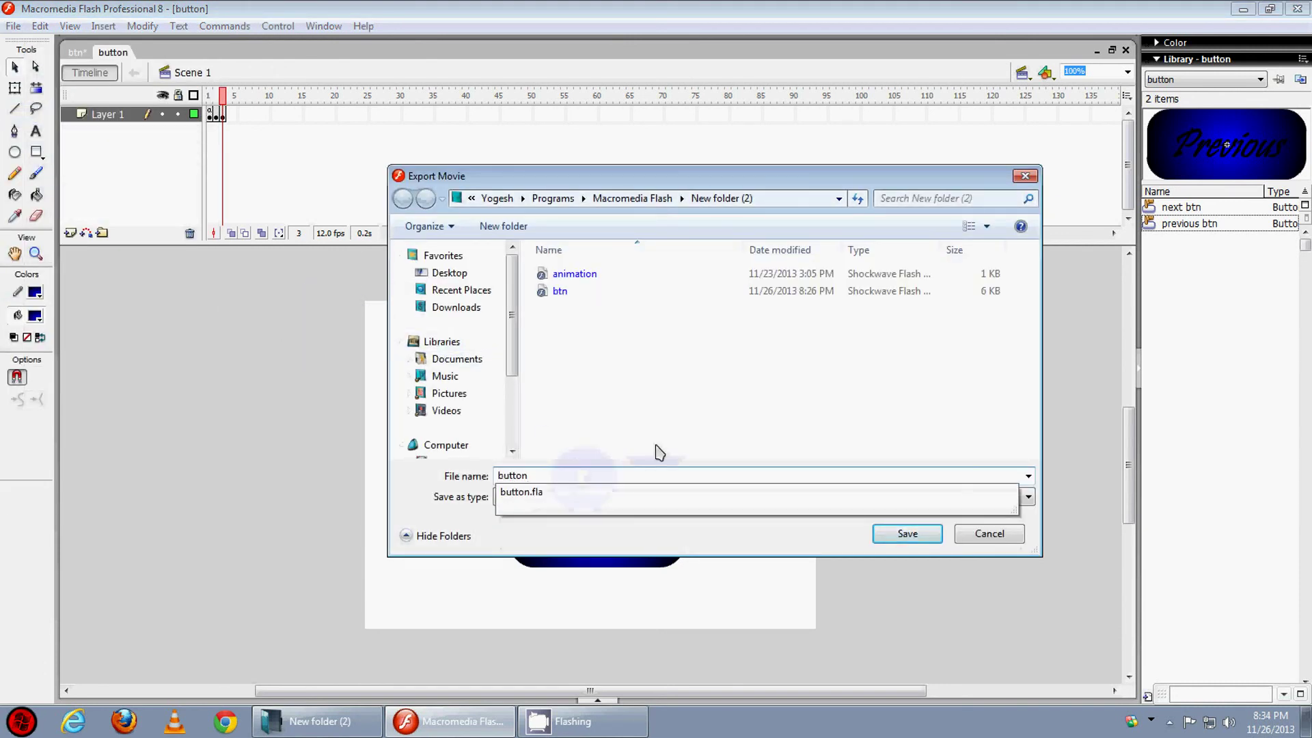
{"action": "left_click", "coordinate": [907, 533]}
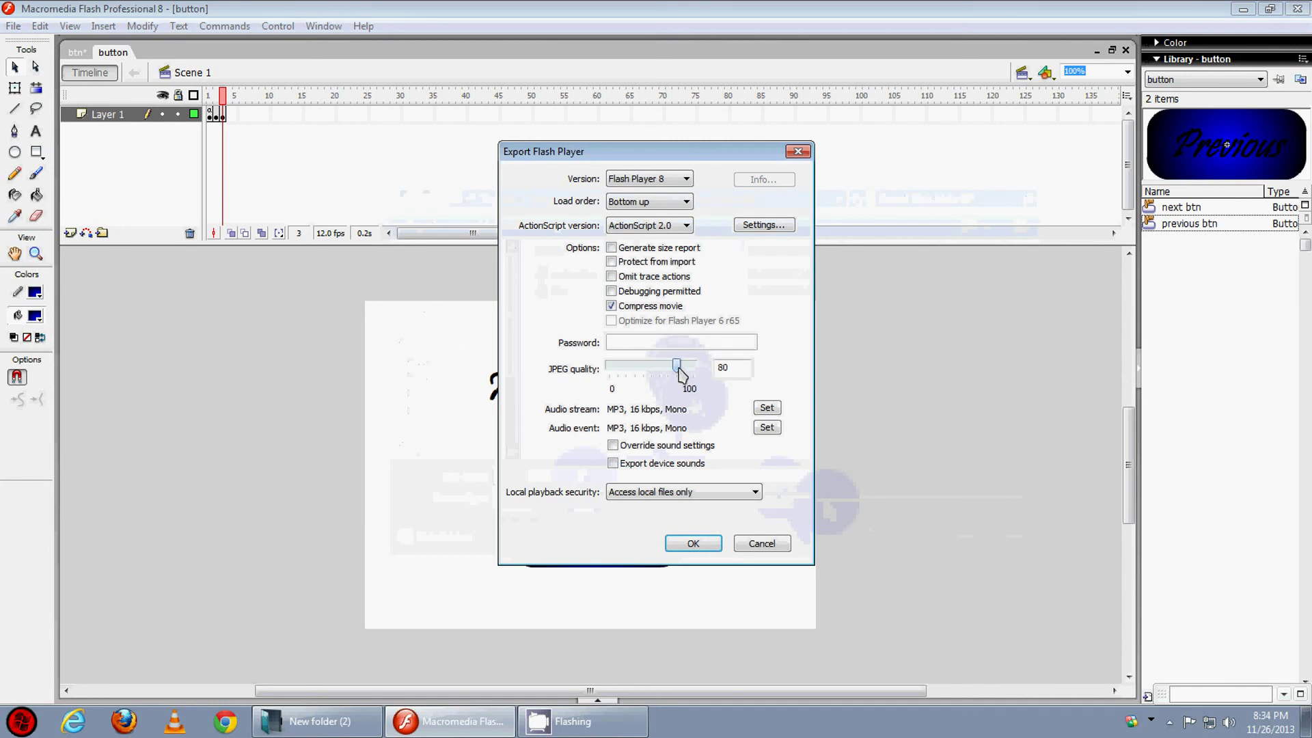
{"action": "left_click_drag", "start_coordinate": [679, 367], "coordinate": [694, 367]}
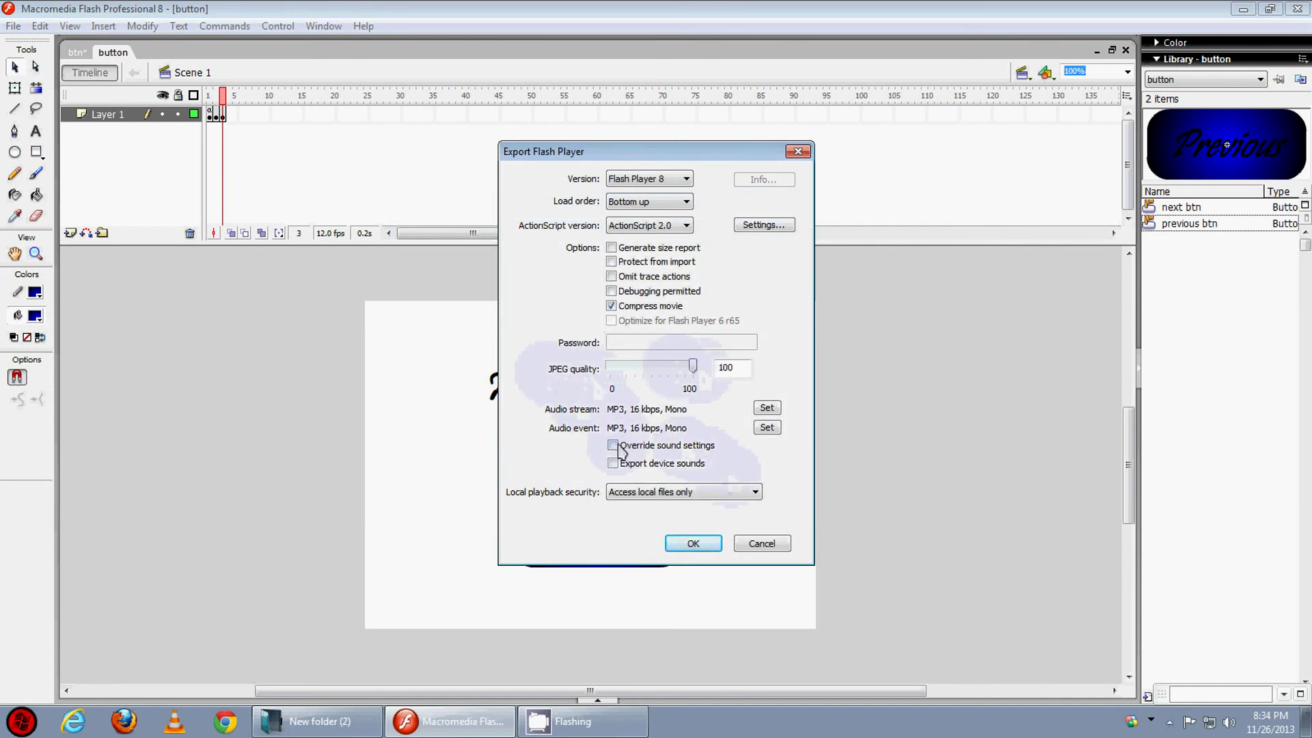
{"action": "left_click", "coordinate": [699, 548]}
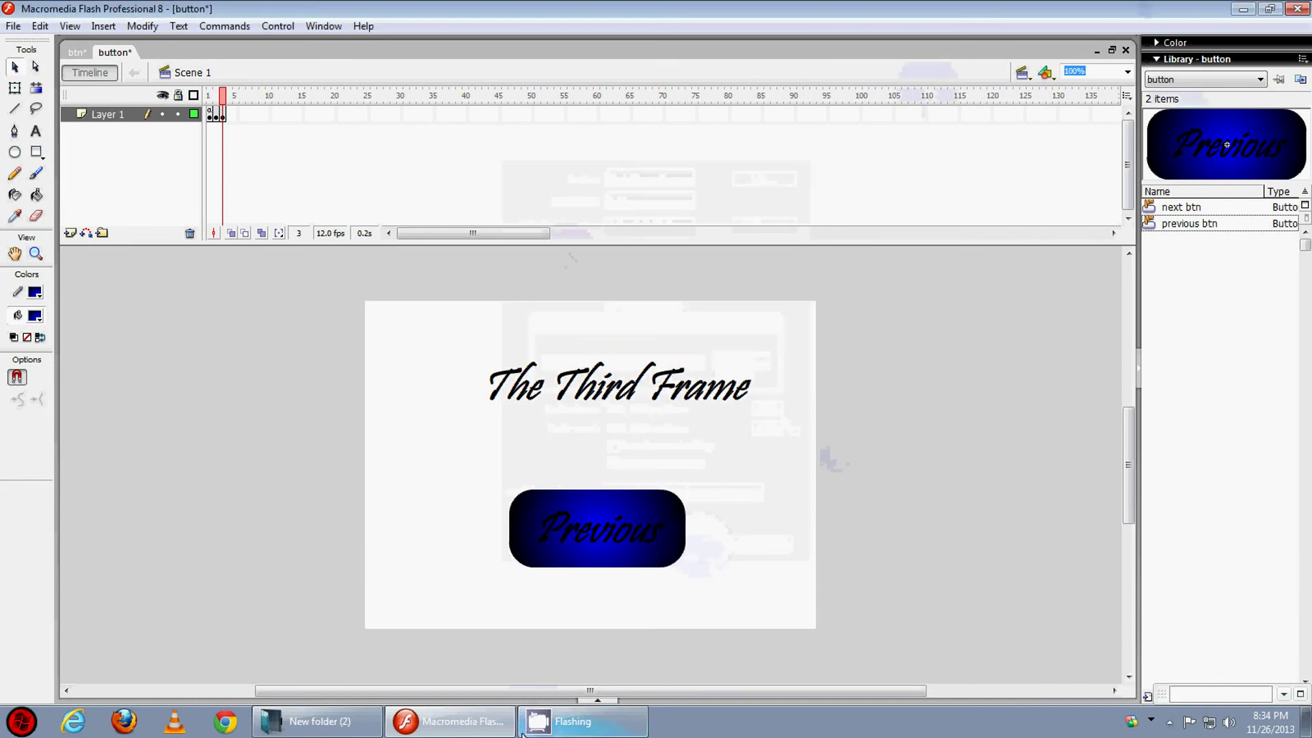
Step: Open the exported button SWF from the project folder in Flash Player
{"action": "left_click", "coordinate": [317, 721]}
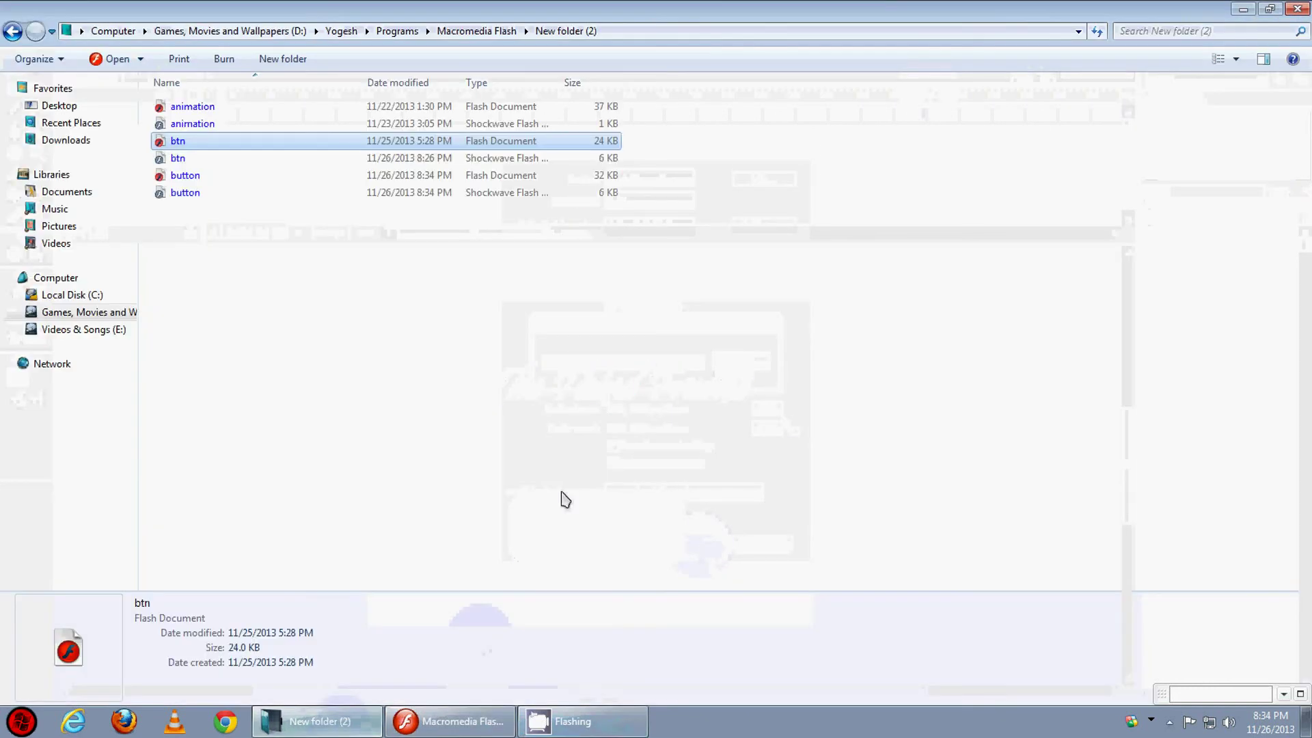
{"action": "left_click", "coordinate": [217, 193]}
{"action": "double_click", "coordinate": [279, 198]}
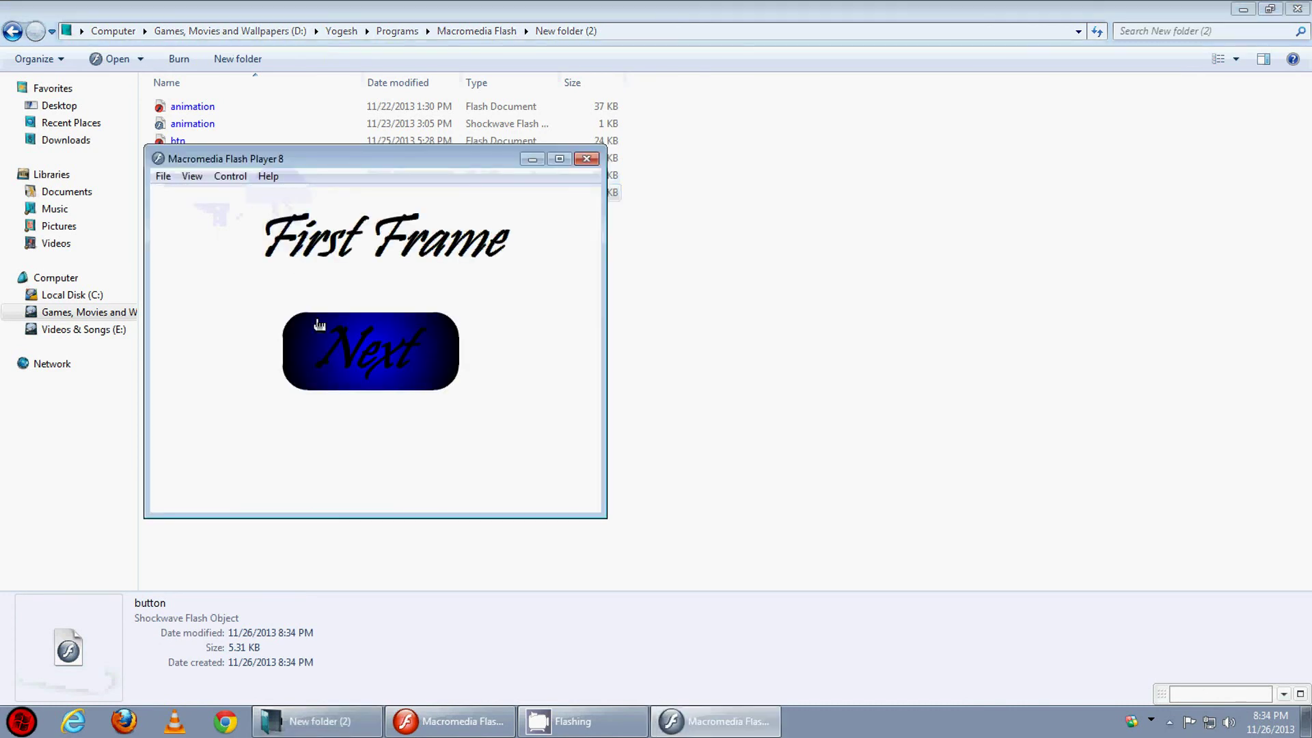
{"action": "left_click_drag", "start_coordinate": [415, 163], "coordinate": [608, 248]}
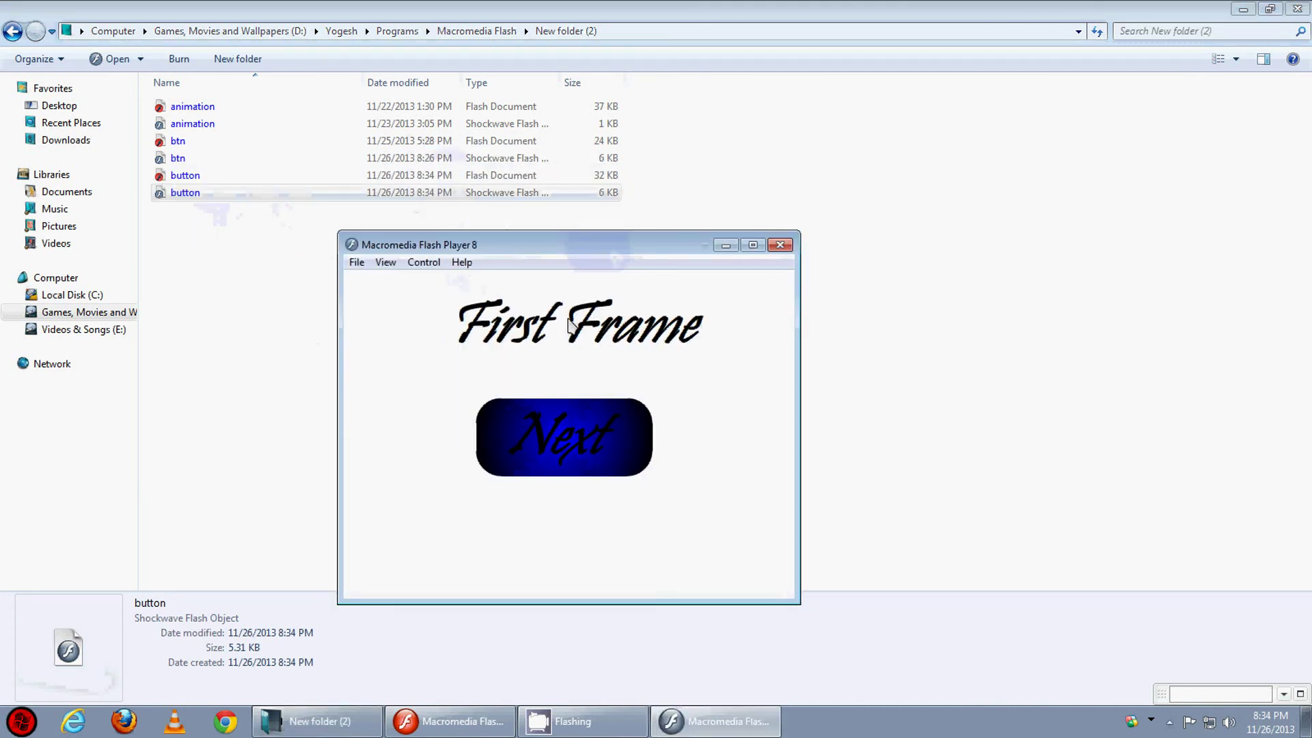
Step: Click Next and Previous through all three frames, then close Flash Player
{"action": "left_click", "coordinate": [567, 448]}
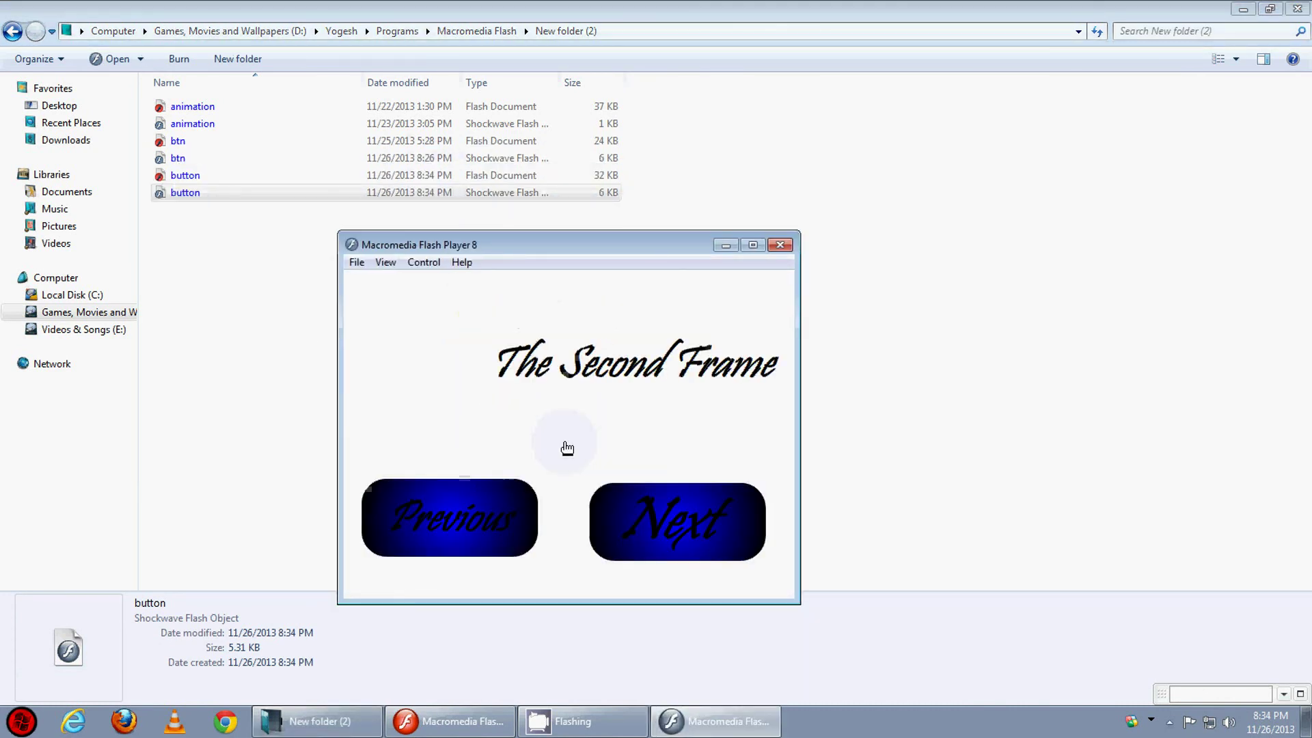
{"action": "left_click", "coordinate": [631, 542]}
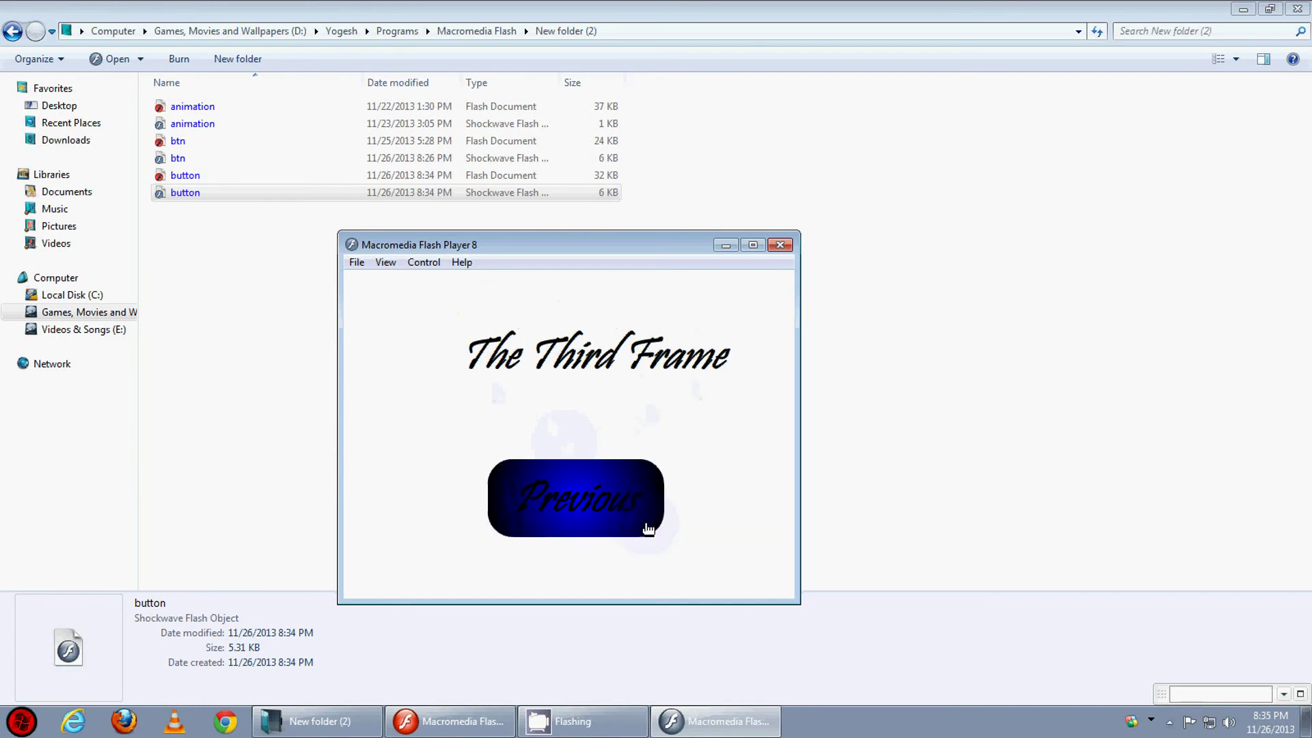
{"action": "left_click", "coordinate": [621, 506]}
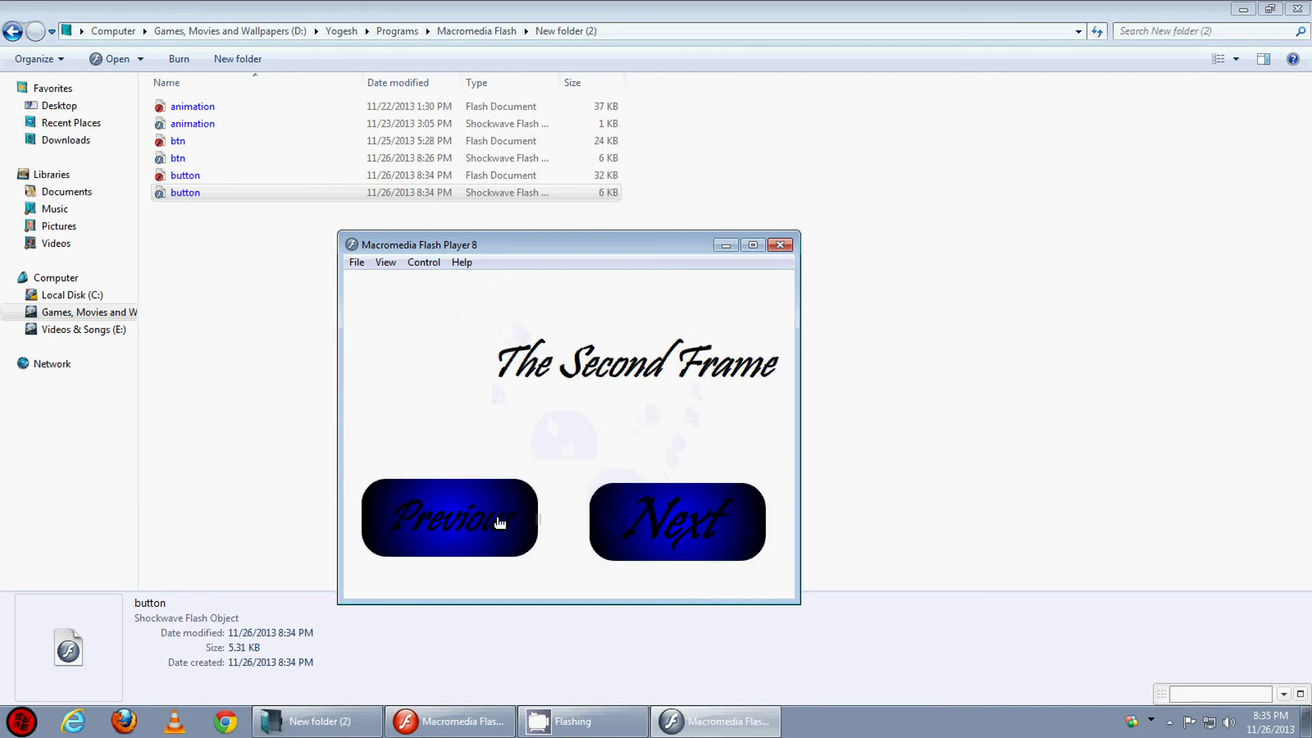
{"action": "left_click", "coordinate": [498, 522]}
{"action": "left_click", "coordinate": [533, 471]}
{"action": "left_click", "coordinate": [780, 245]}
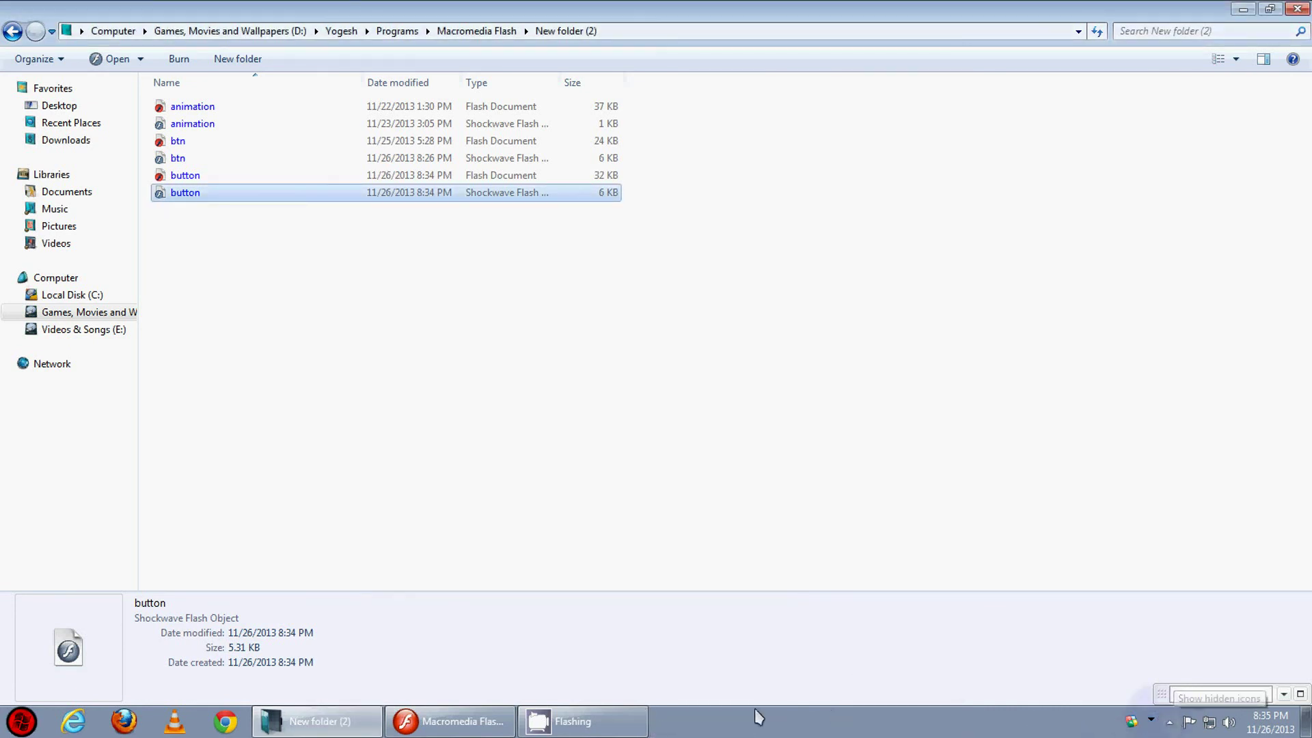
{"action": "left_click", "coordinate": [742, 725]}
{"action": "left_click", "coordinate": [1169, 722]}
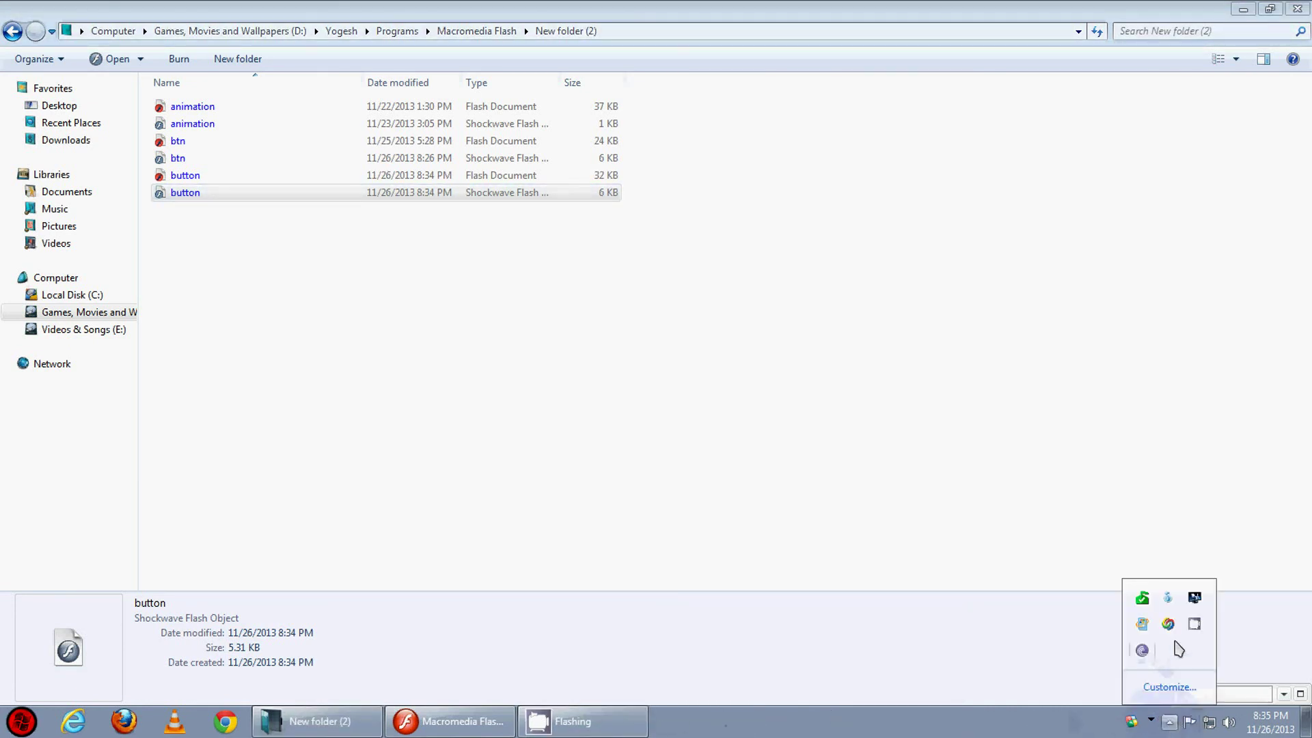